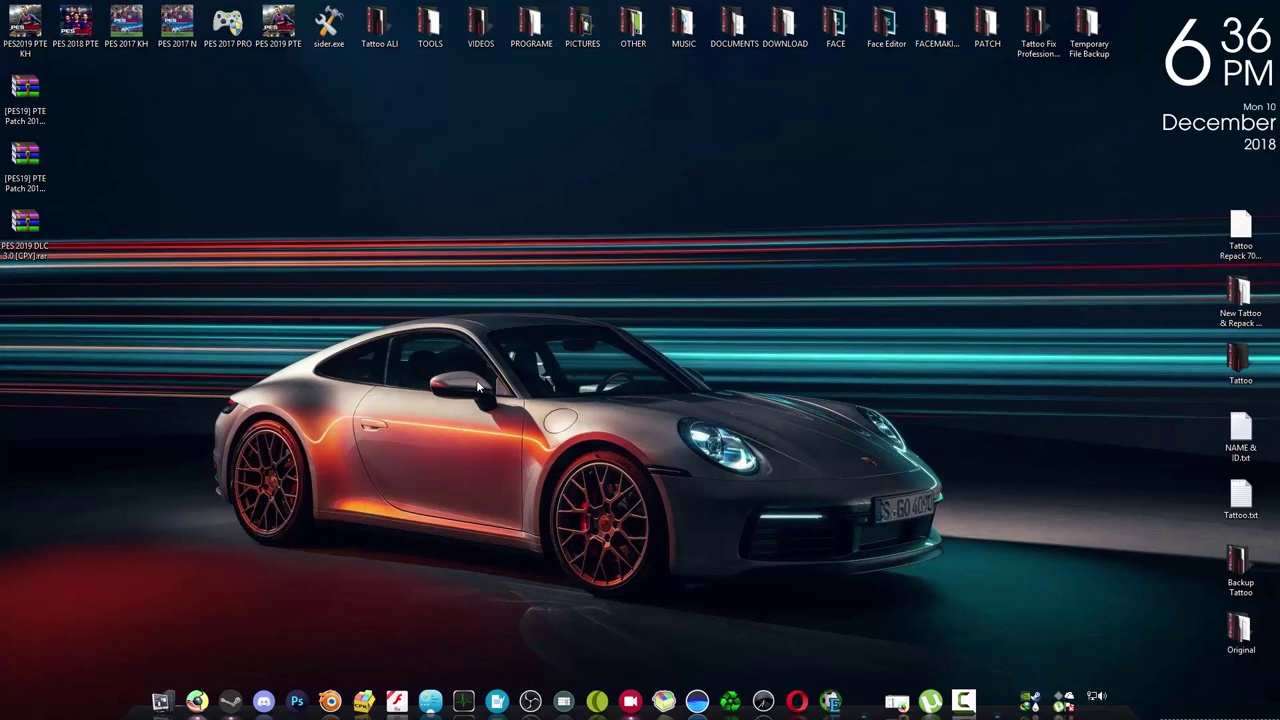
- Read the PES 2019 PTE Patch 3.1 Update article in Chrome down to the Note on required downloads
click(197, 701)
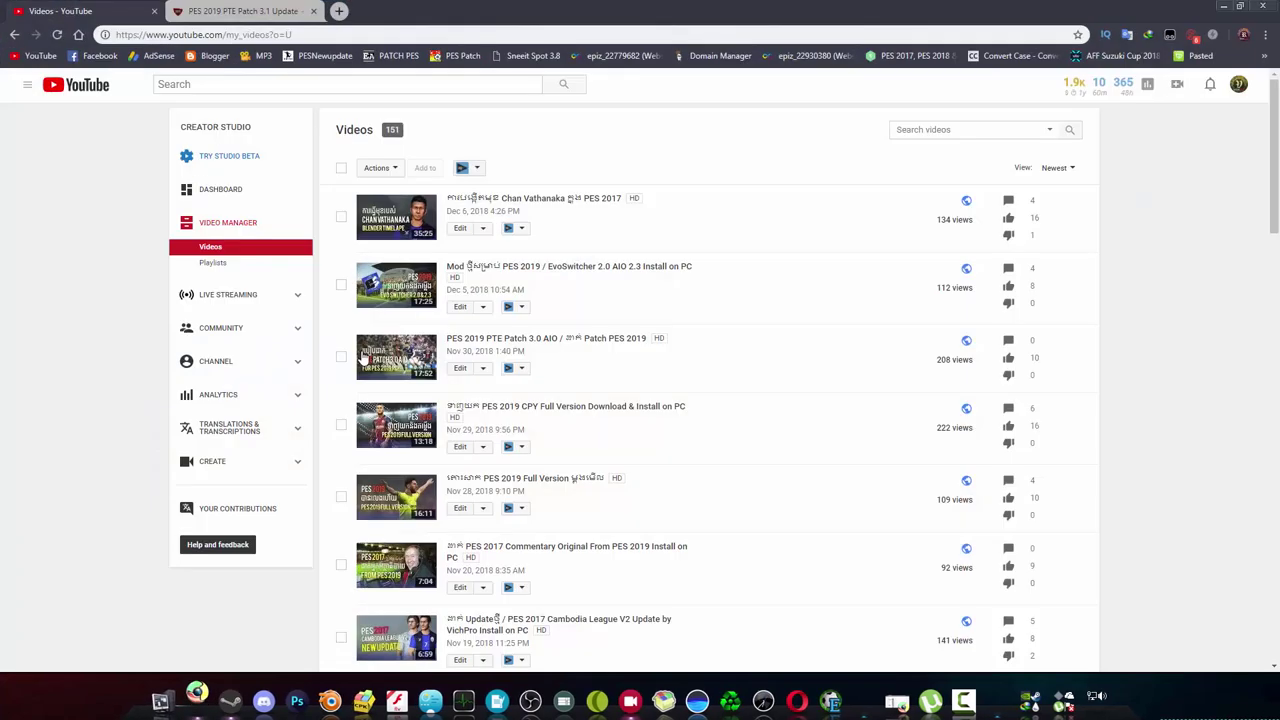
click(245, 11)
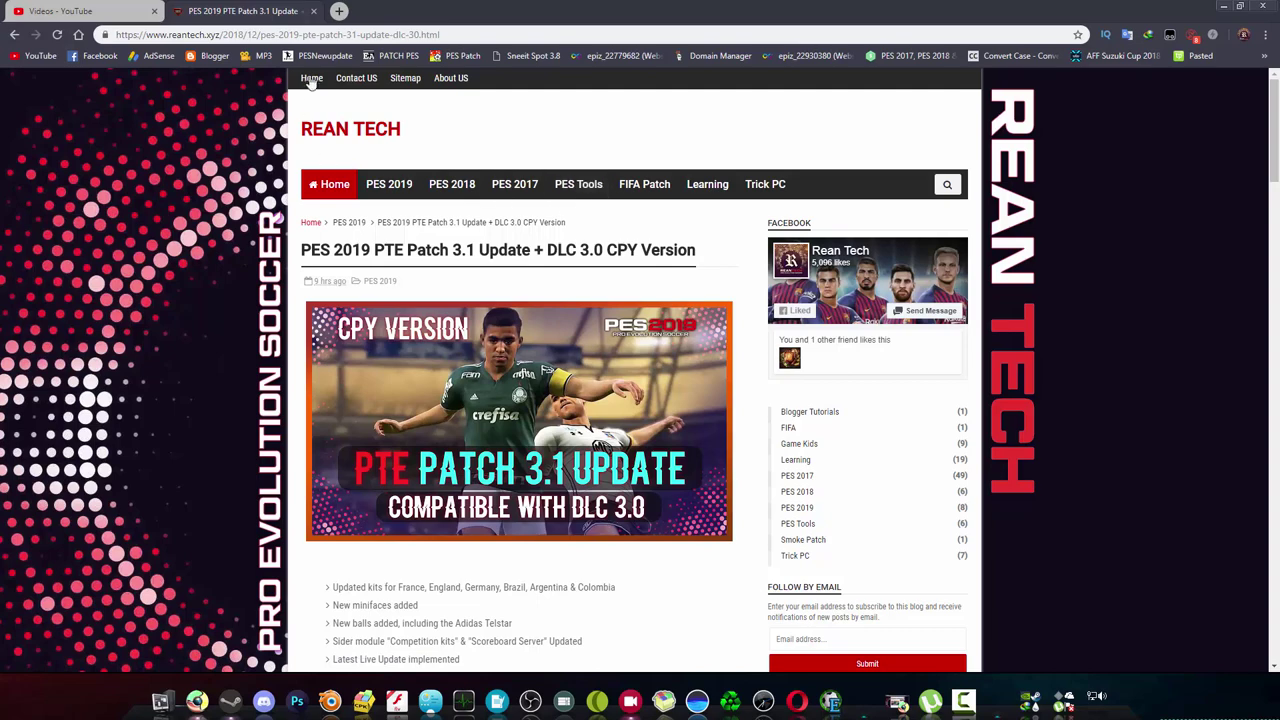
scroll(521, 384, down, 9)
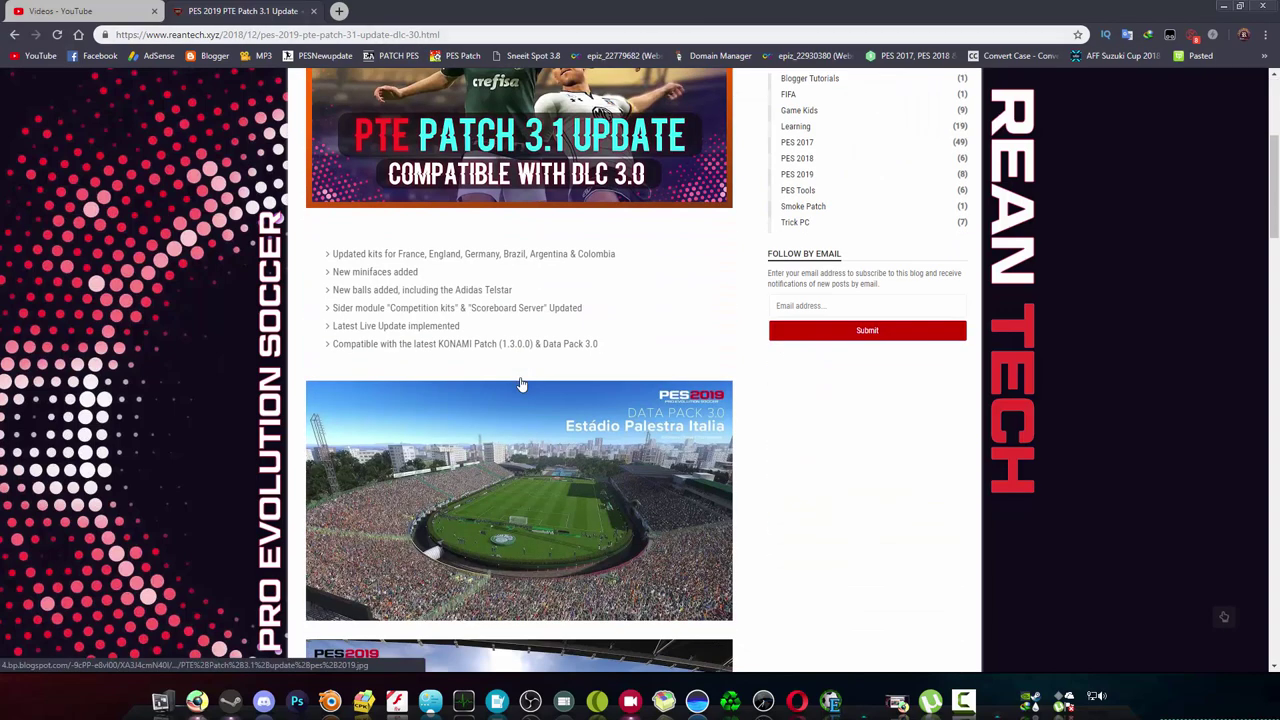
scroll(521, 384, down, 10)
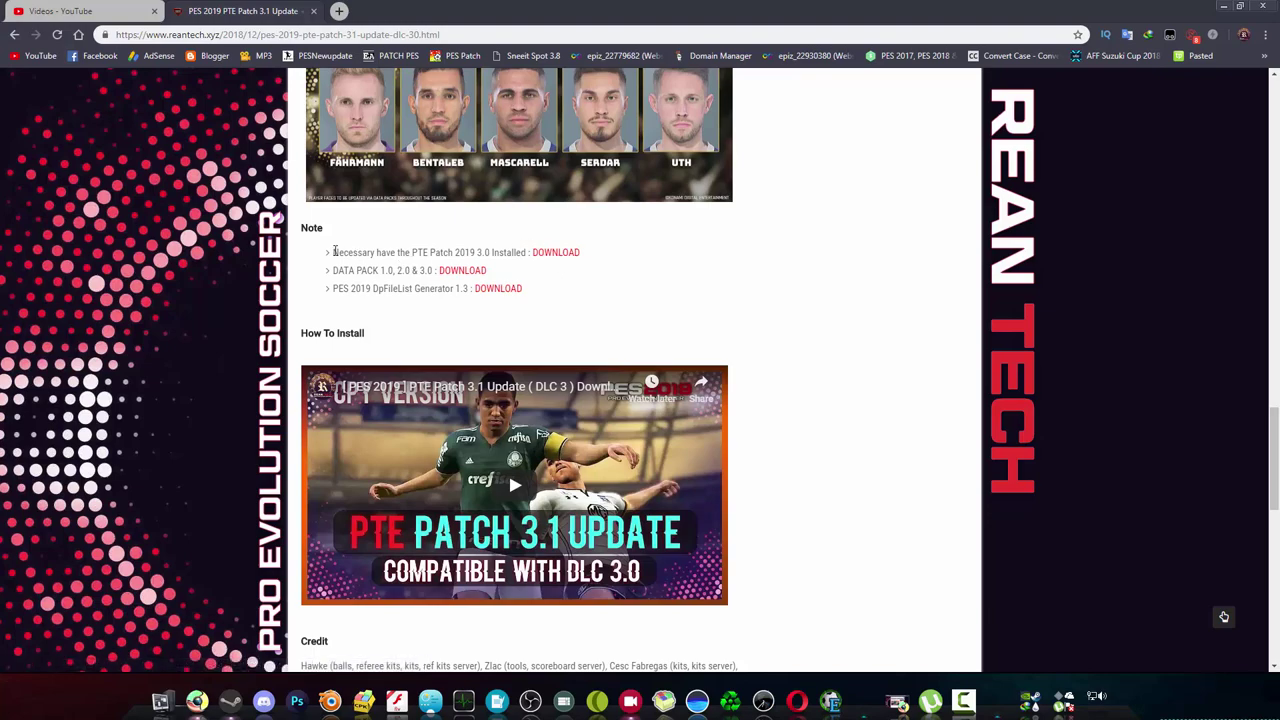
drag(334, 252, 477, 251)
click(481, 252)
- Open the game's installation folder from the PES 2019 PTE shortcut on the desktop
click(1225, 7)
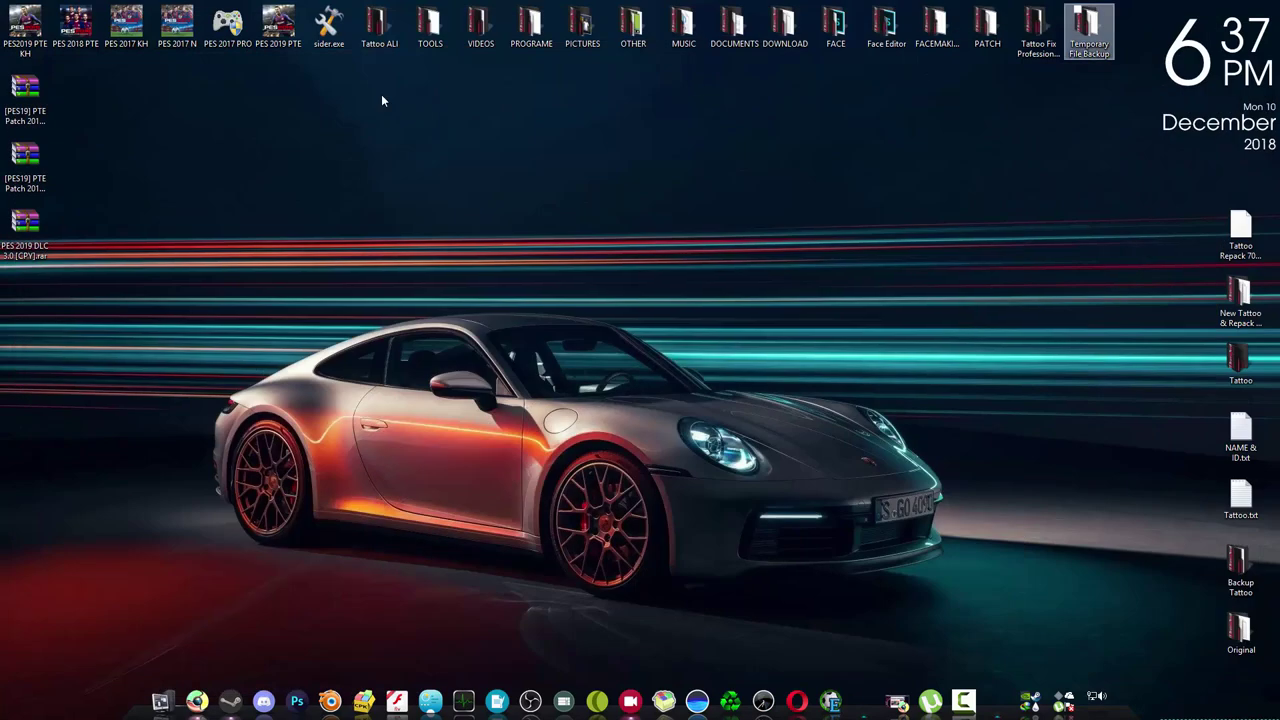
right_click(290, 32)
click(330, 46)
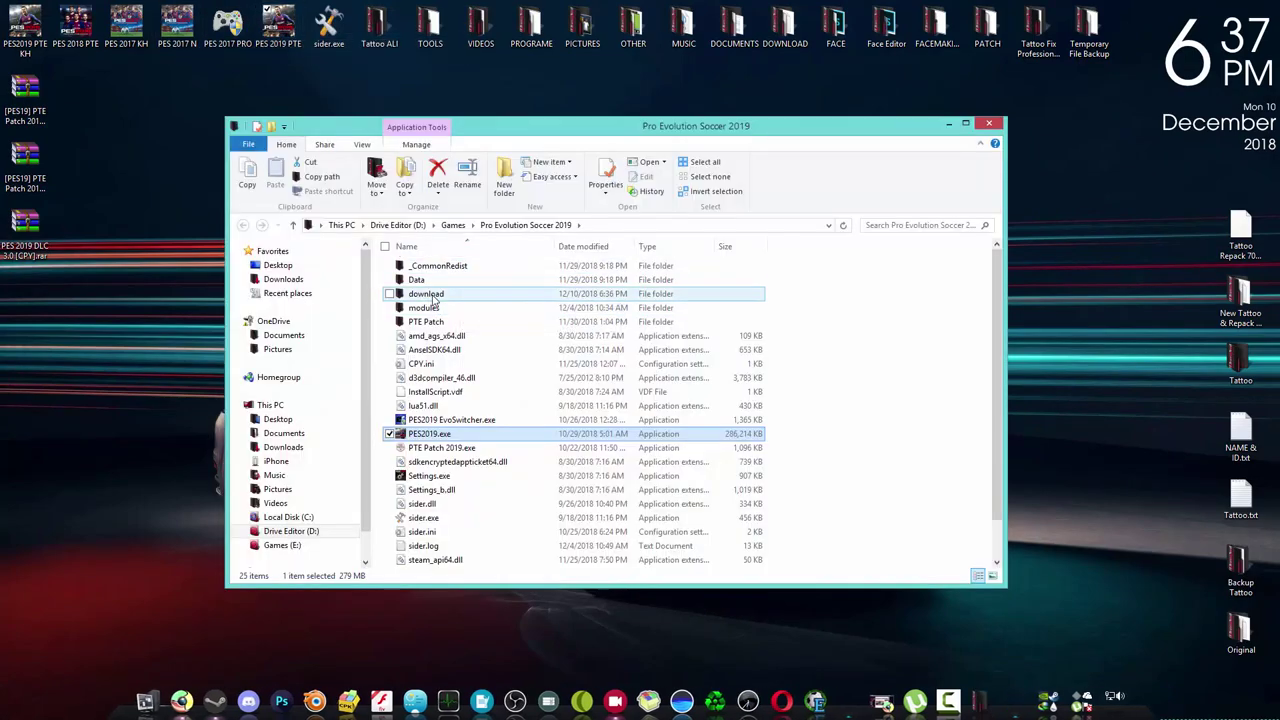
- Launch PTE Patch 2019.exe to check the installed patch tool, and close both it and the game folder
scroll(430, 370, down, 1)
click(440, 408)
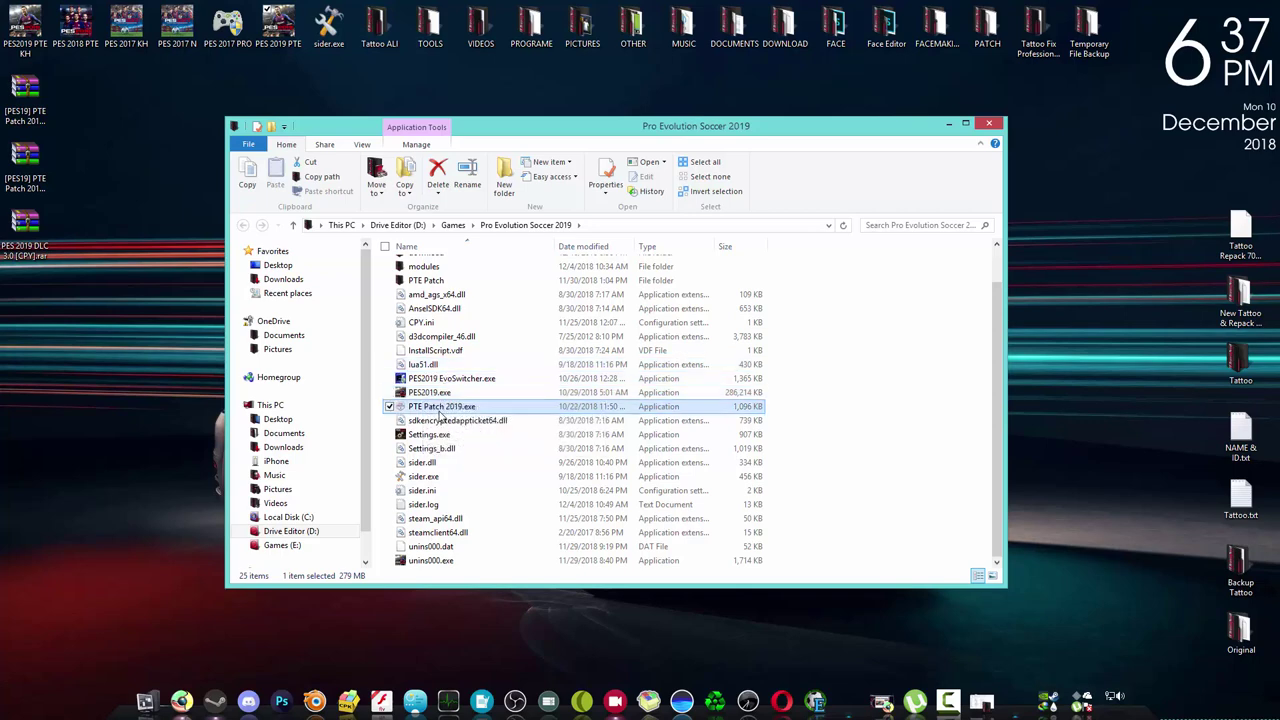
double_click(449, 410)
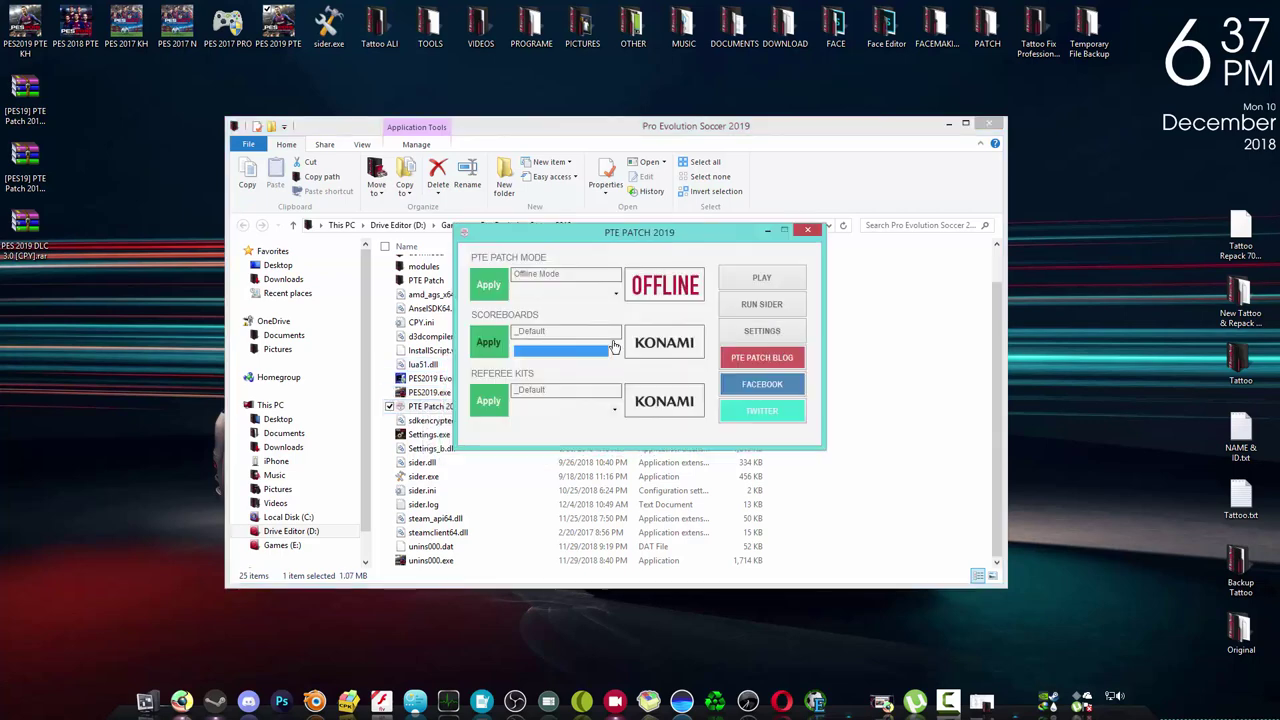
click(806, 232)
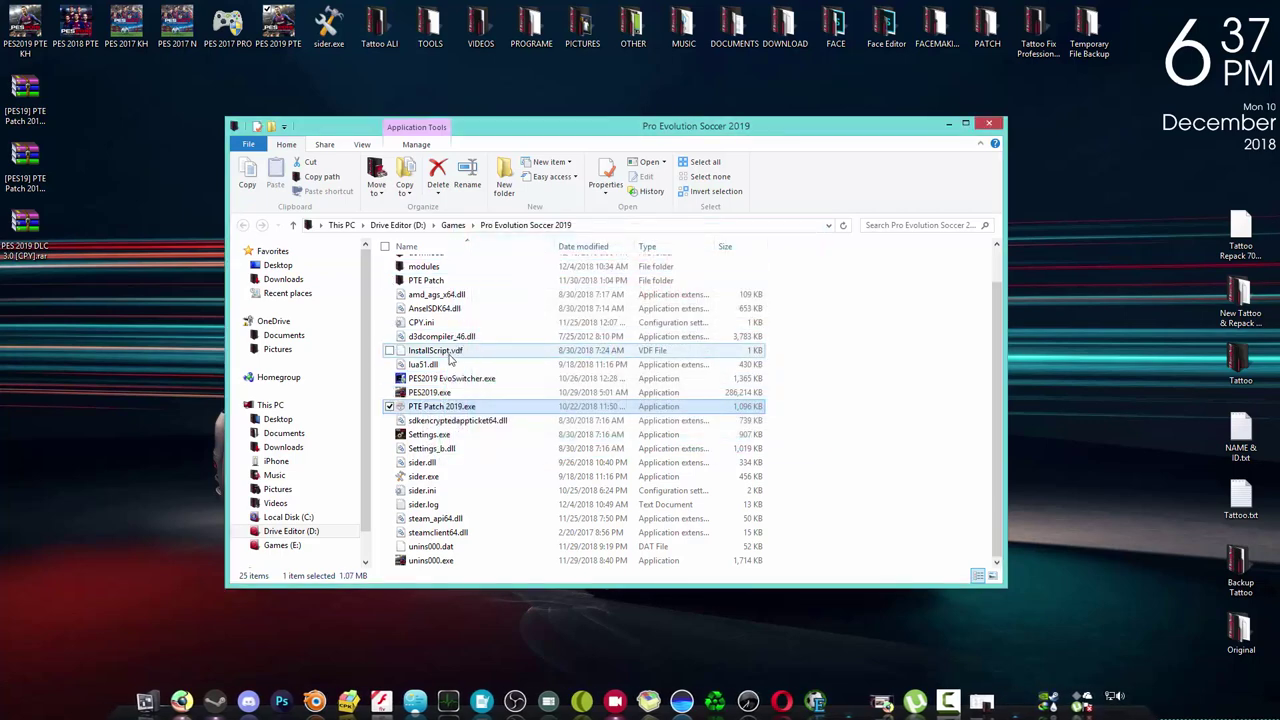
scroll(424, 310, up, 1)
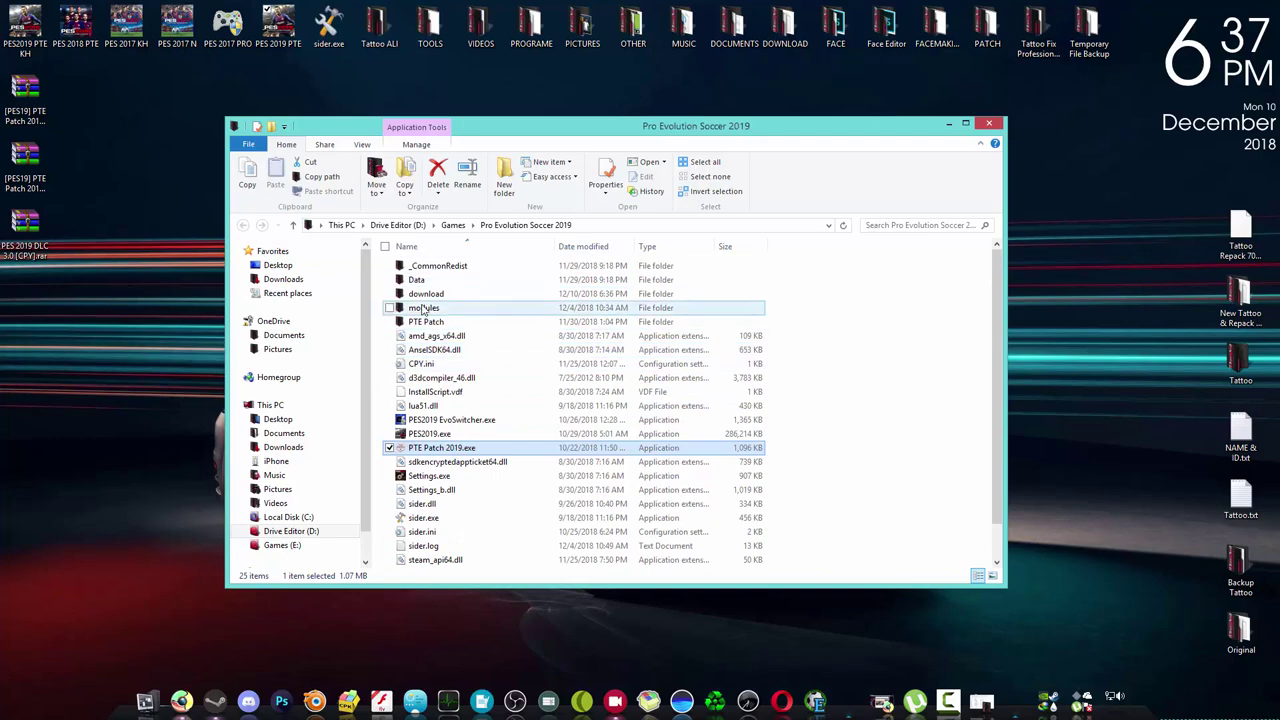
click(989, 123)
- In Chrome, open the article's DATA PACK 1.0, 2.0 & 3.0 download page and follow its Data Pack 3.0 download link
click(181, 701)
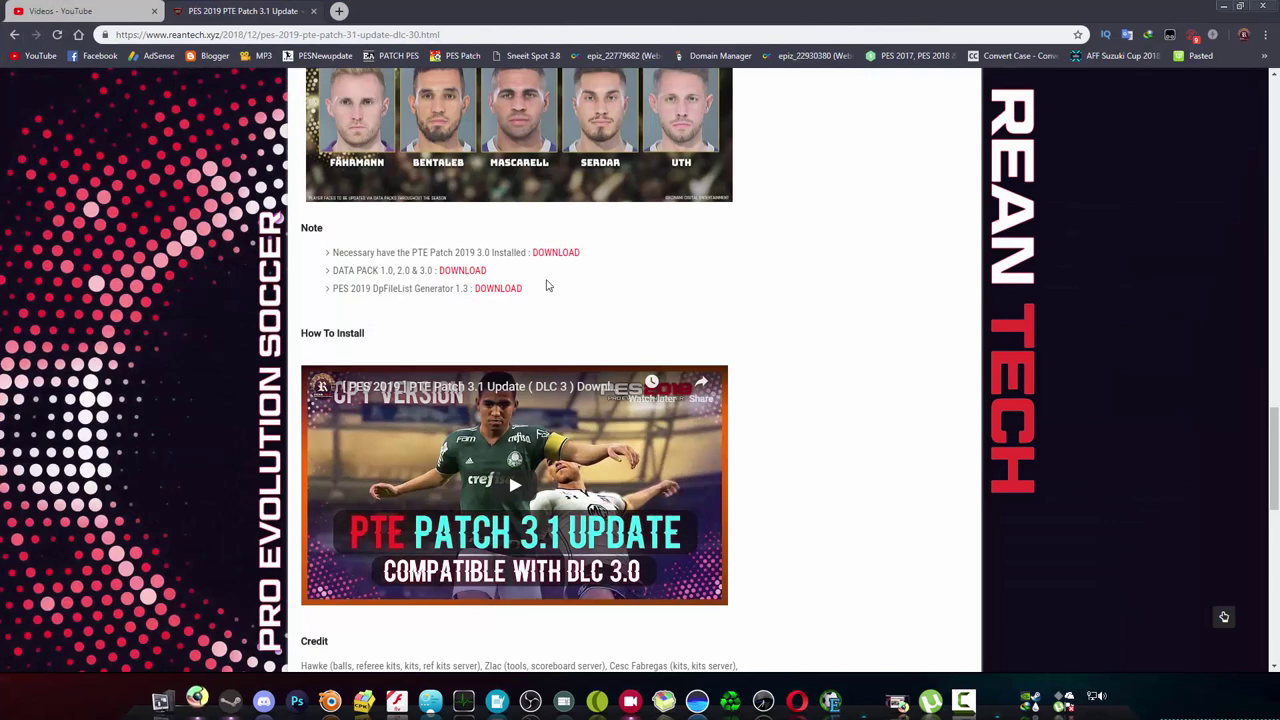
click(460, 272)
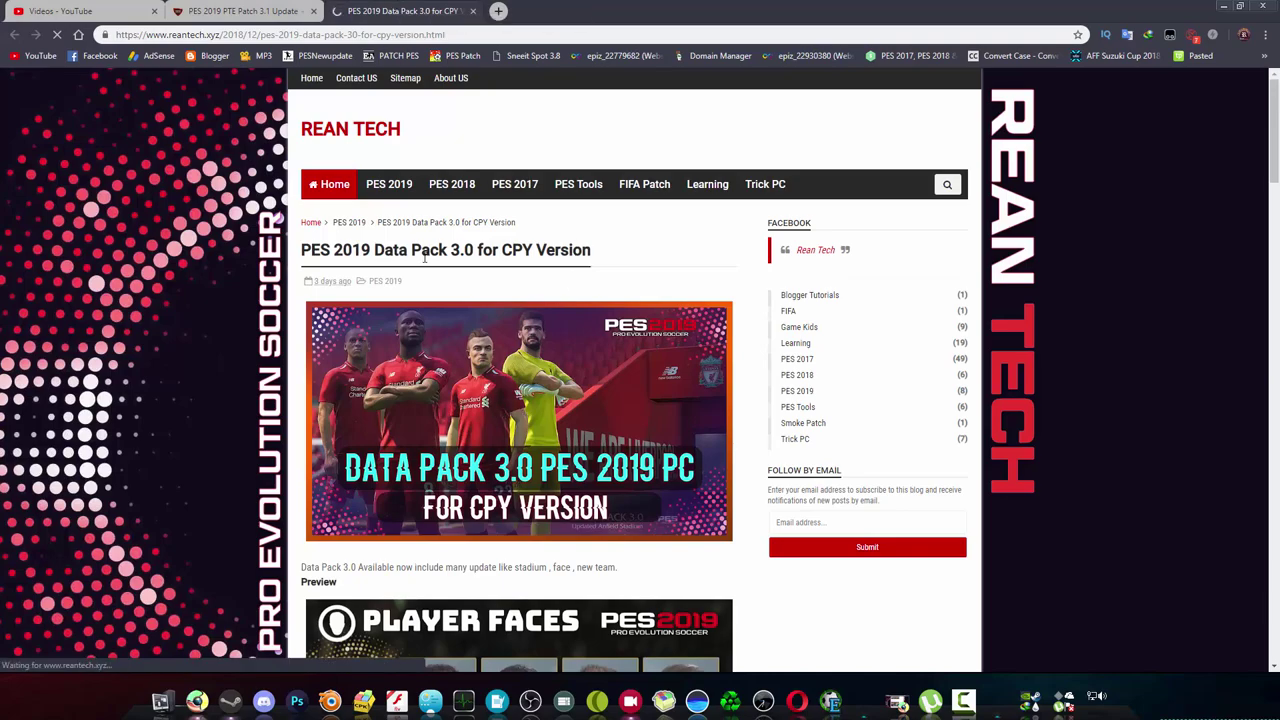
drag(565, 246, 600, 229)
scroll(577, 347, down, 15)
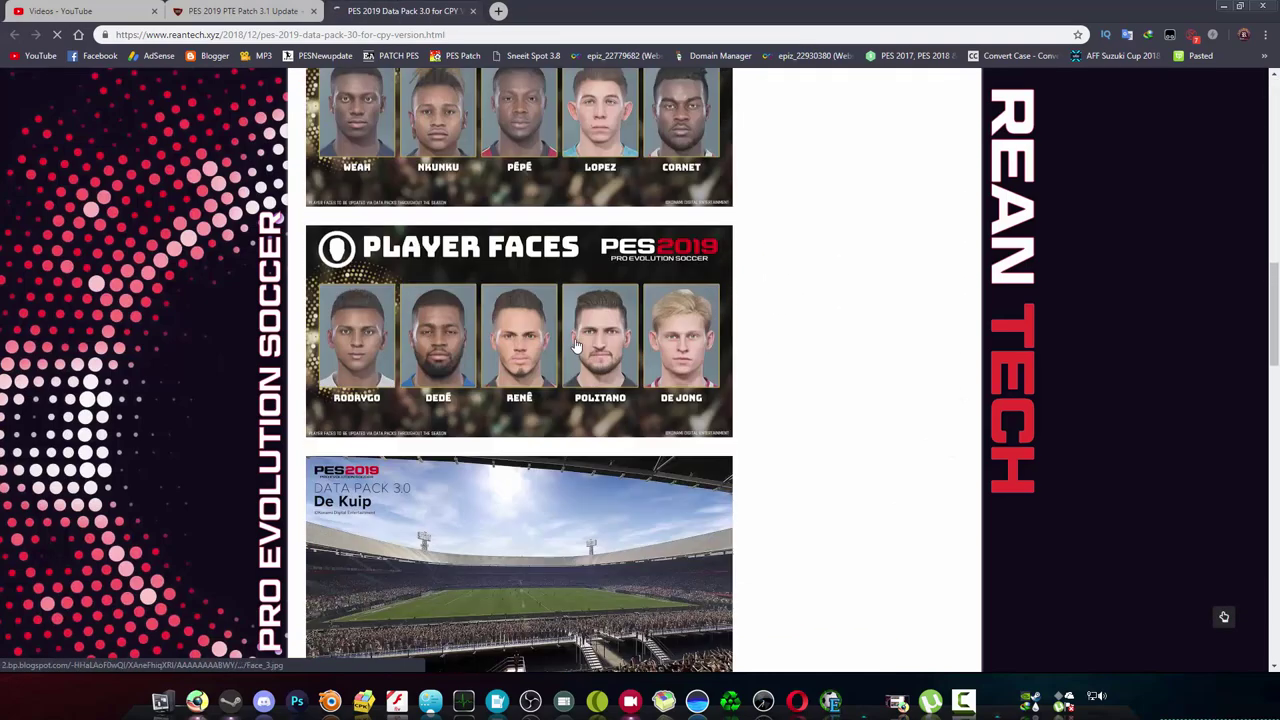
scroll(577, 347, down, 6)
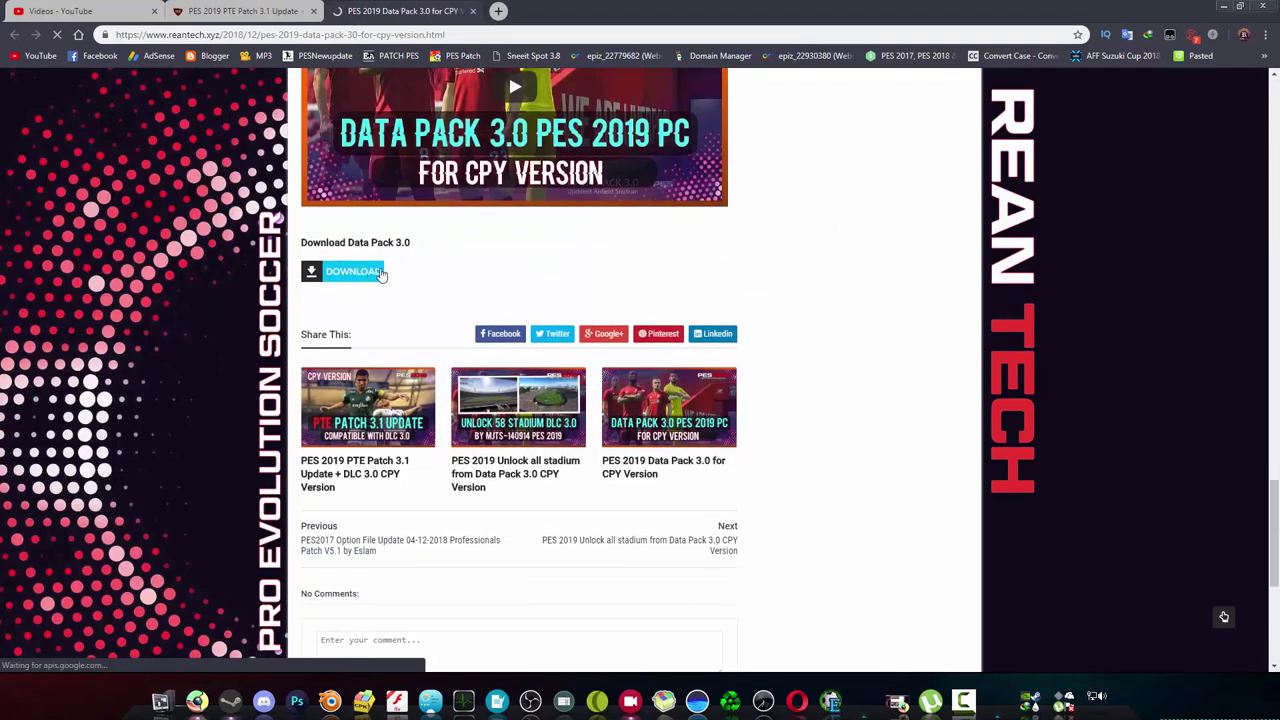
click(360, 275)
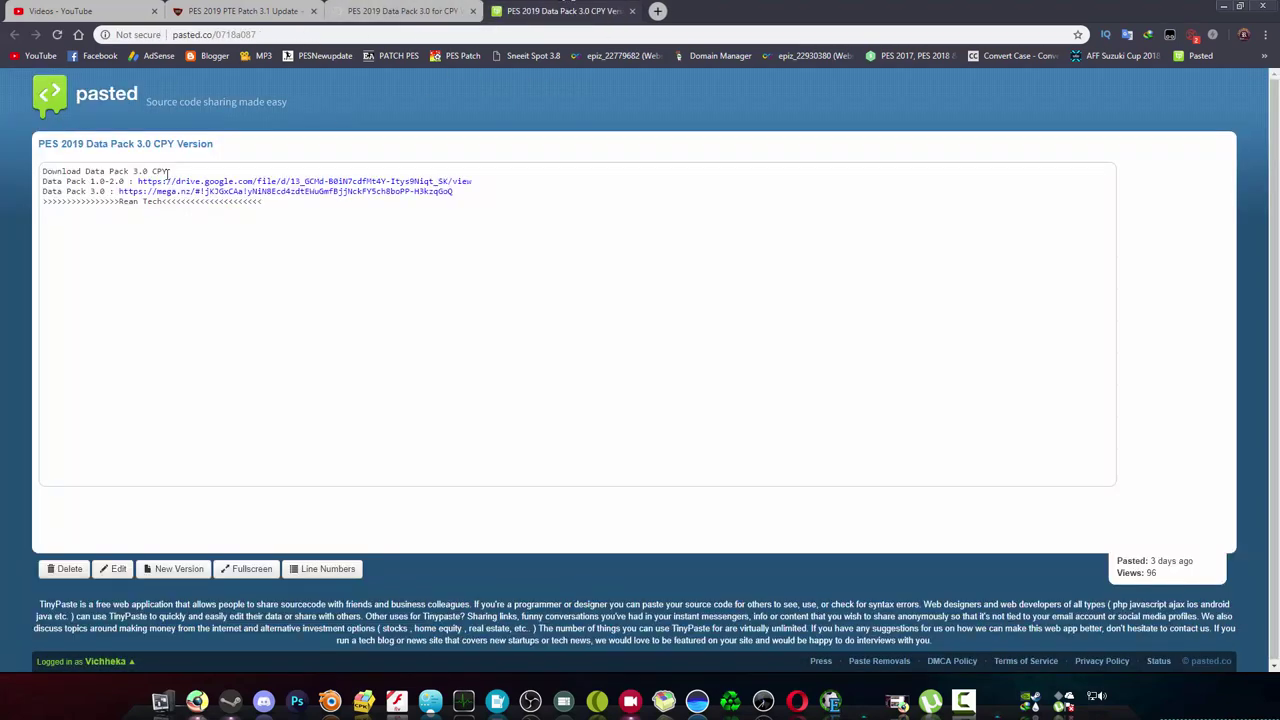
- Open the MEGA address listed for Data Pack 3.0 in the pasted download links
drag(57, 178, 328, 207)
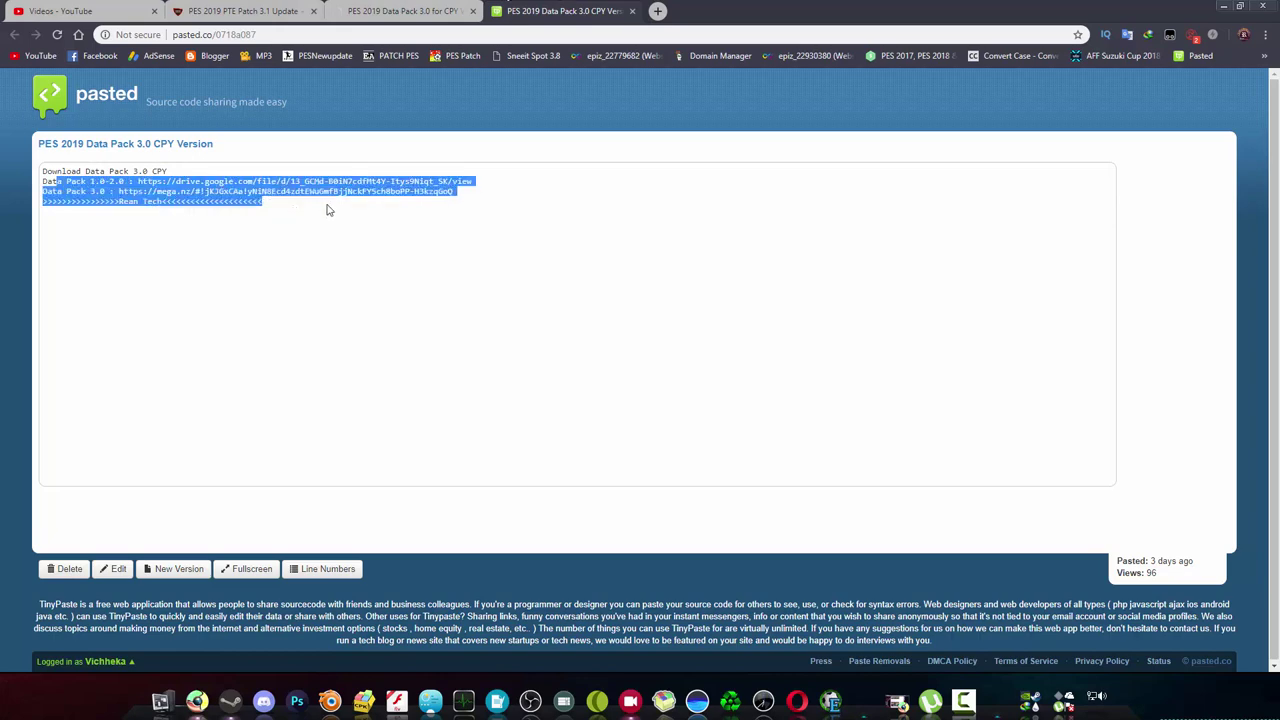
click(471, 210)
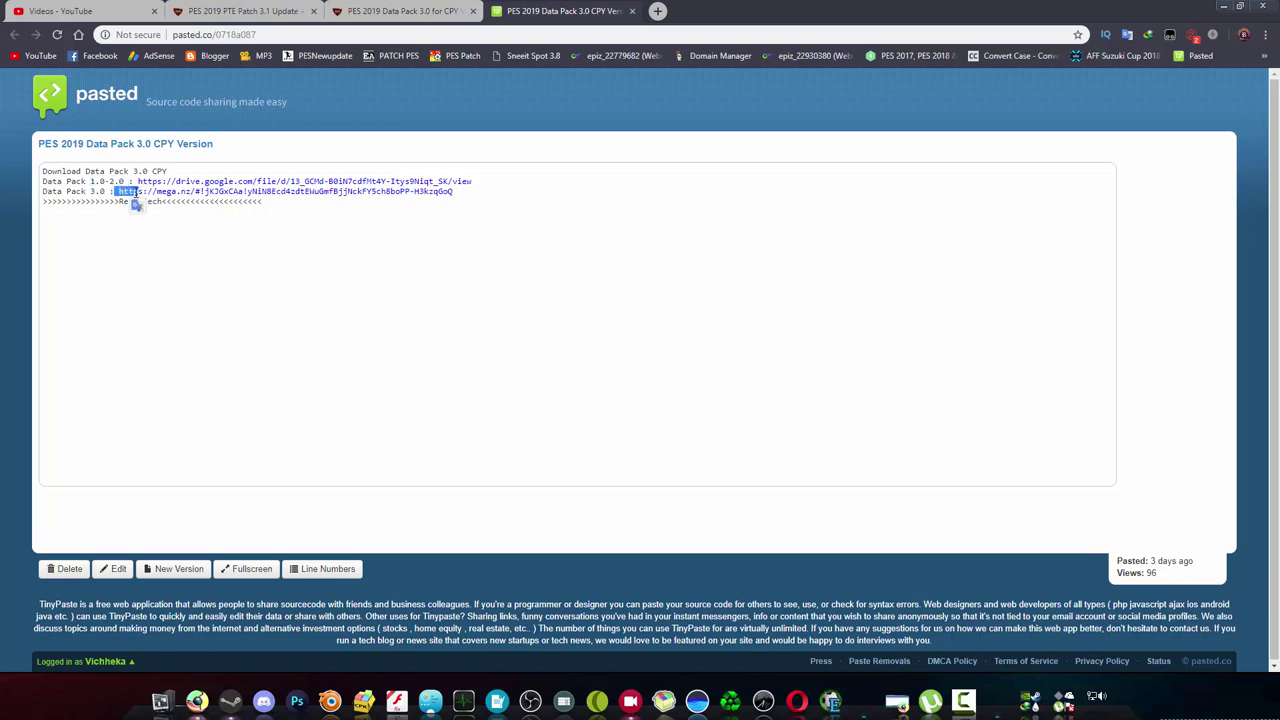
drag(120, 191, 418, 196)
right_click(418, 196)
click(307, 197)
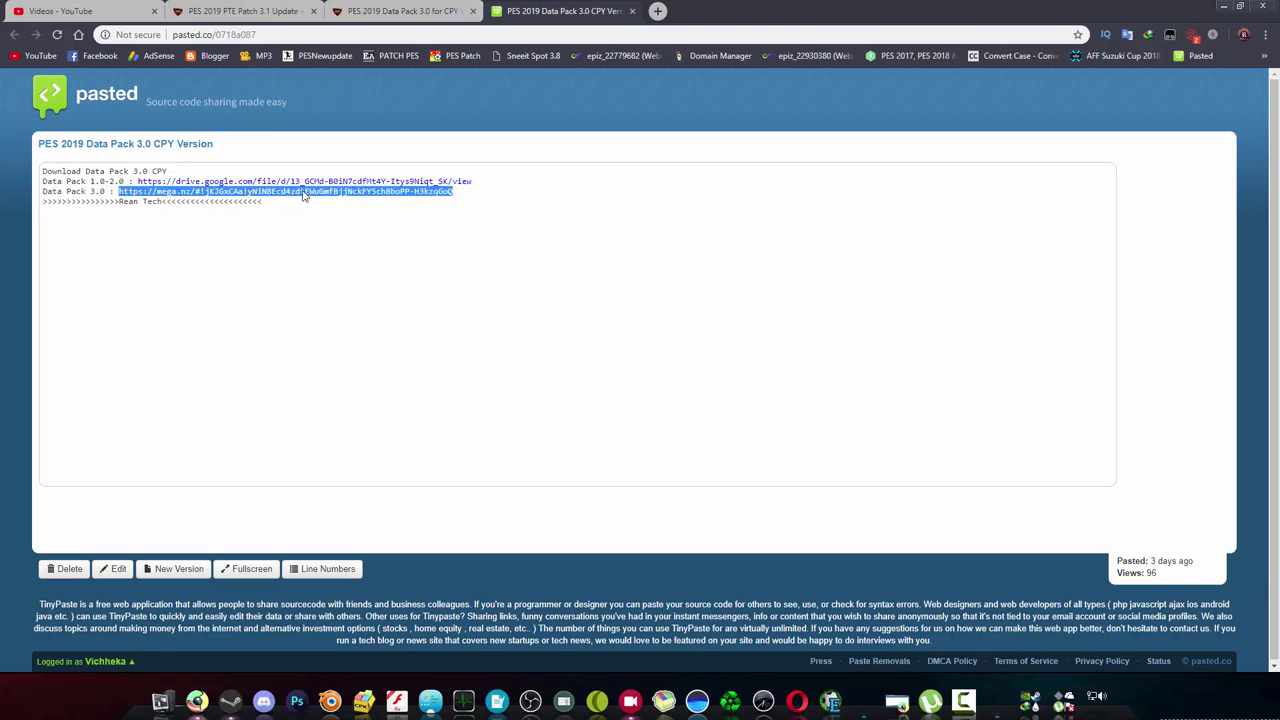
right_click(297, 191)
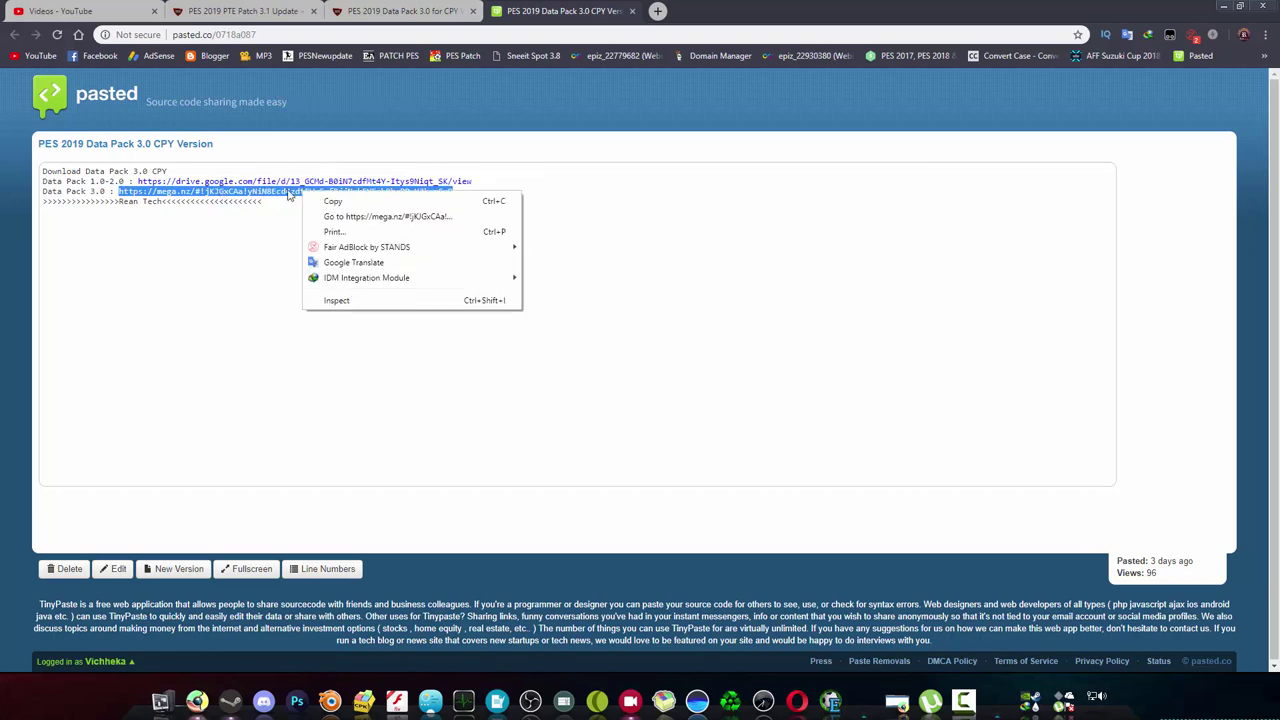
click(447, 198)
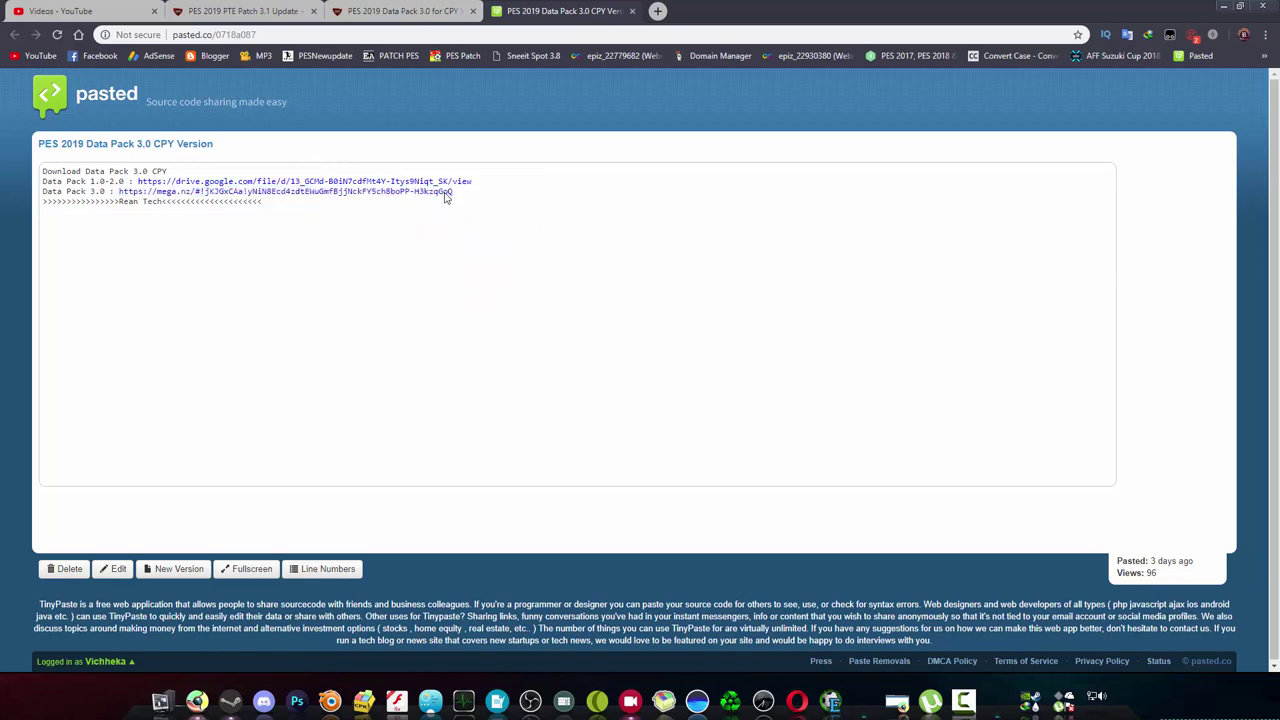
drag(341, 197, 135, 192)
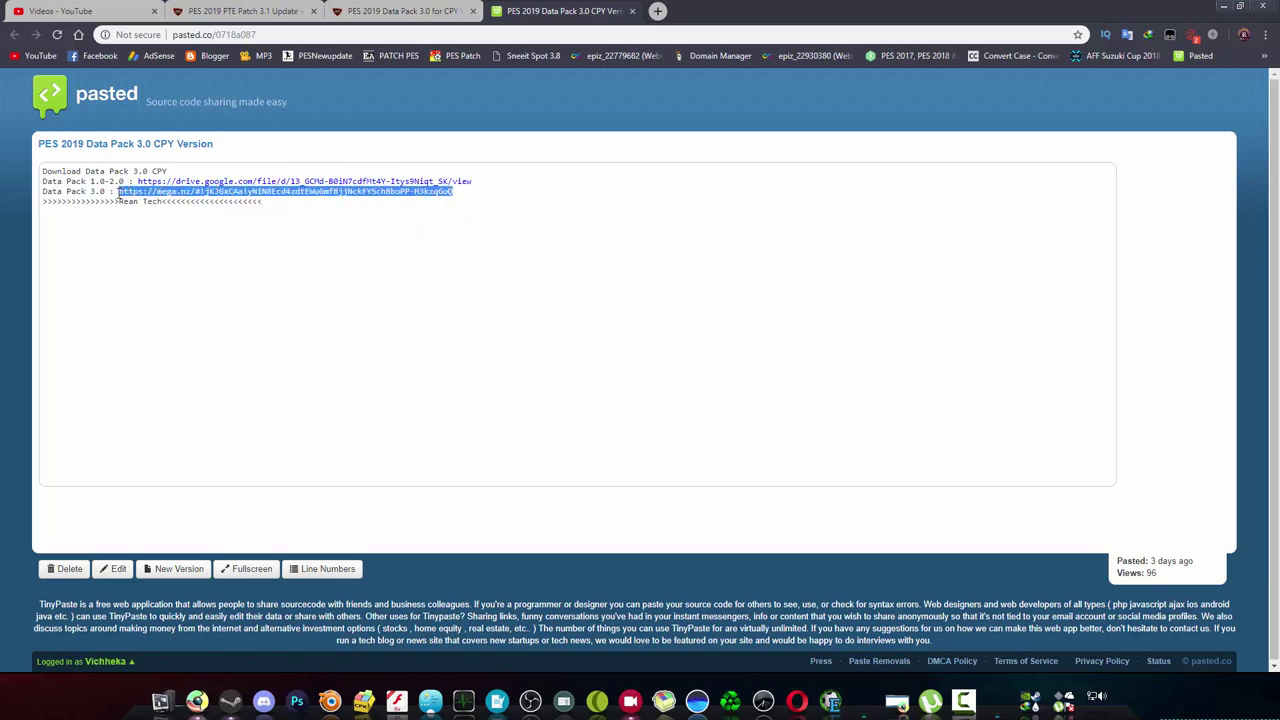
right_click(138, 191)
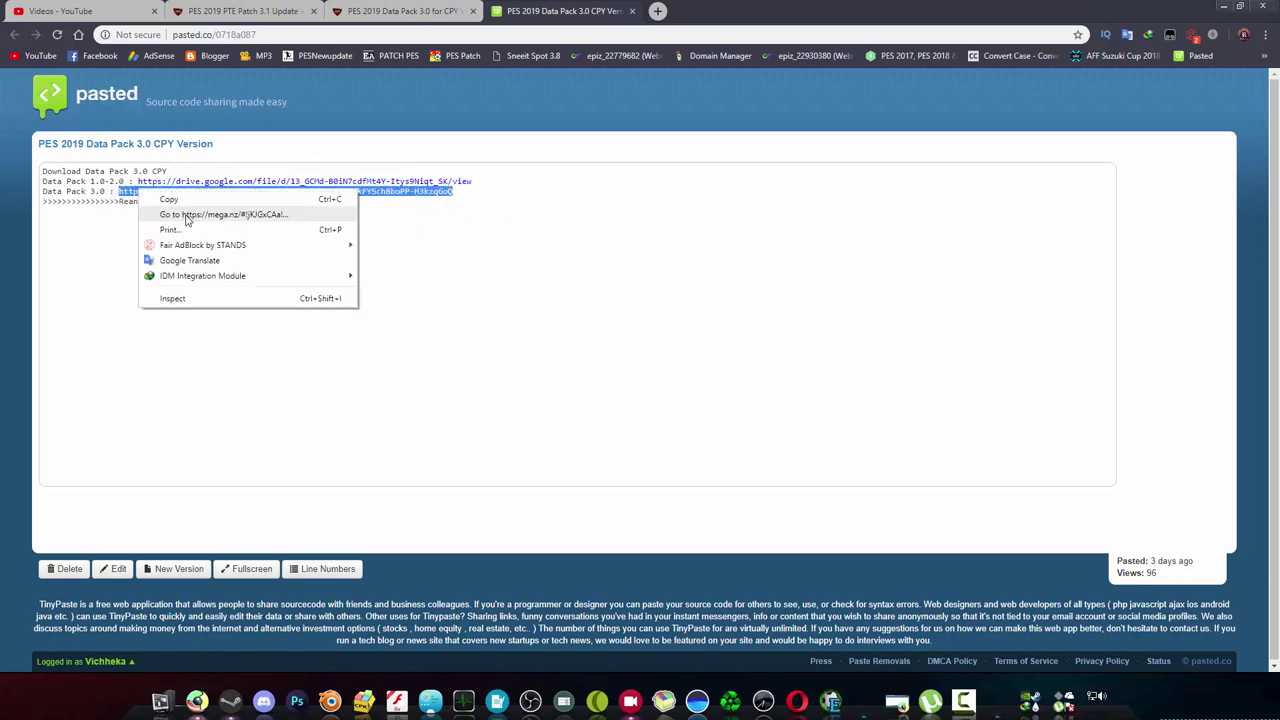
click(186, 216)
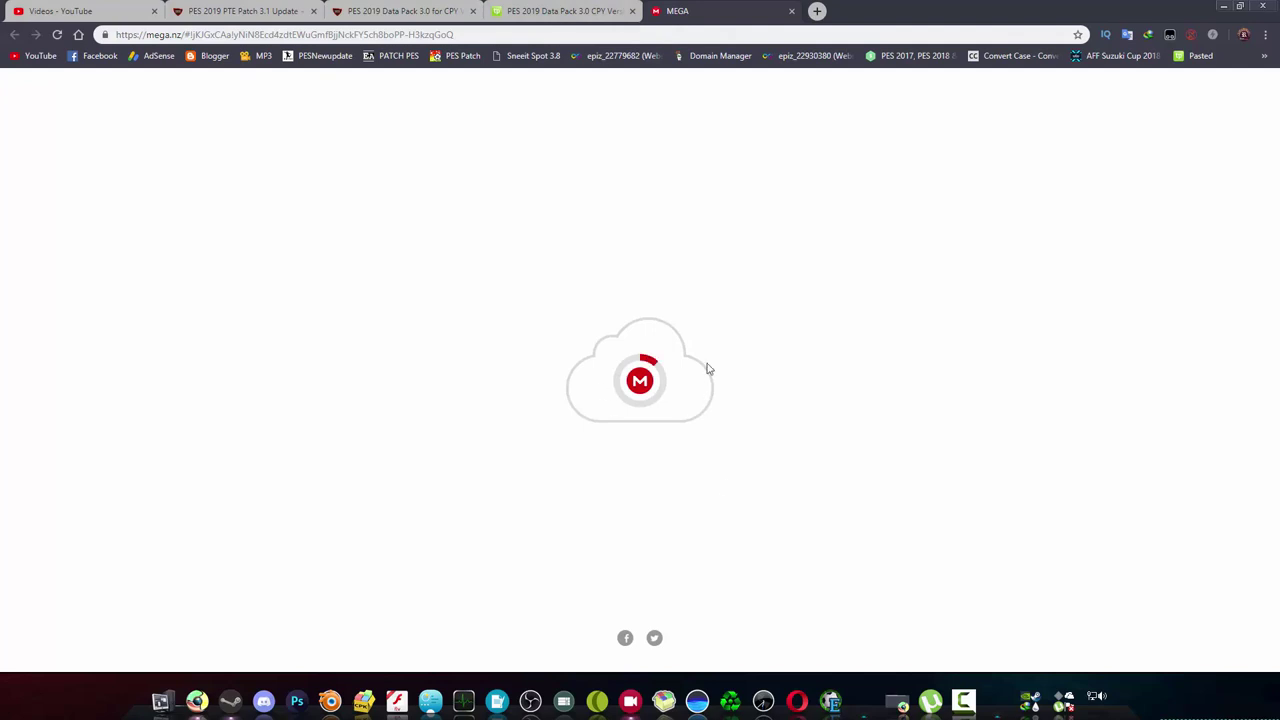
- View the MEGA download page for PES 2019 DLC 3.0 [CPY].rar and the matching archive on the desktop
click(588, 10)
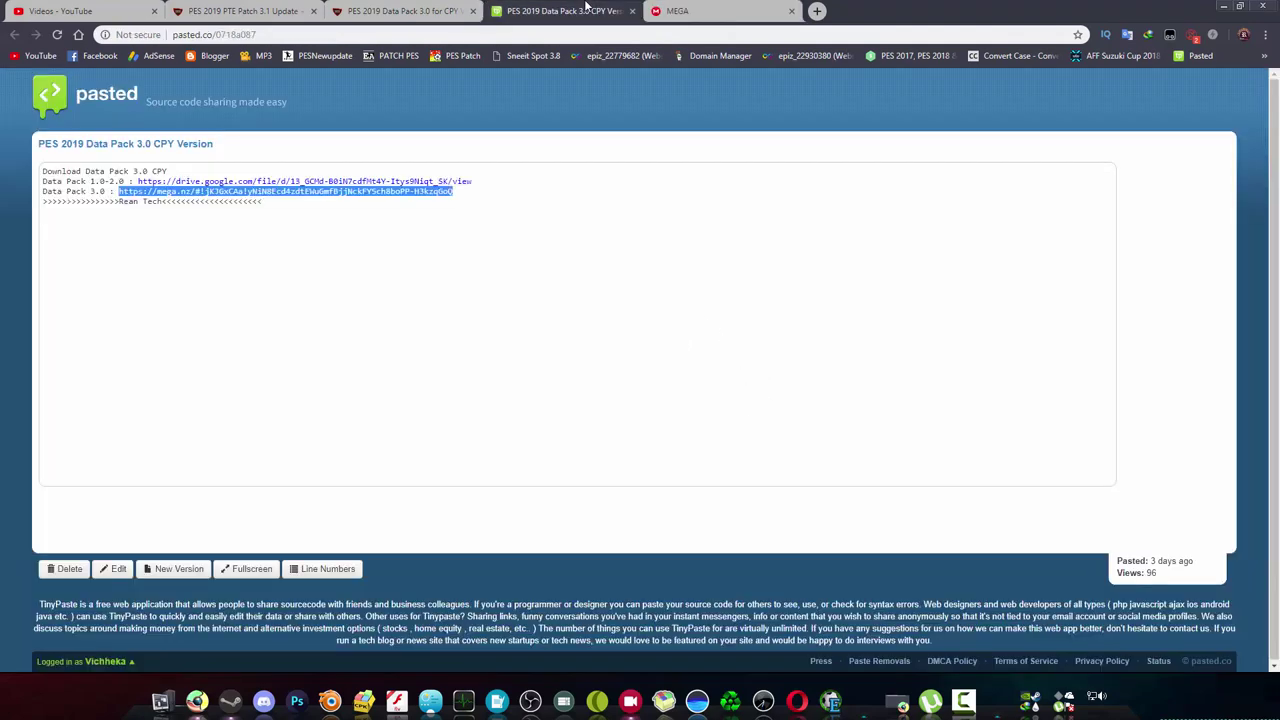
click(397, 195)
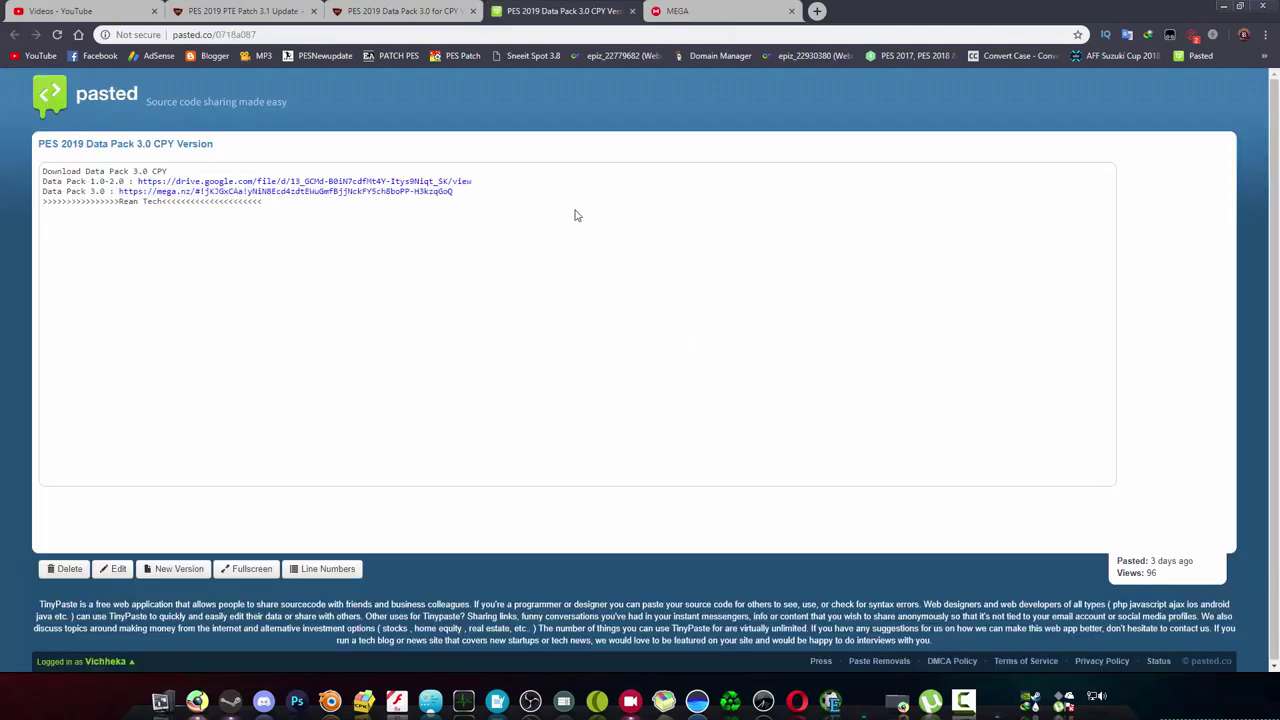
click(725, 8)
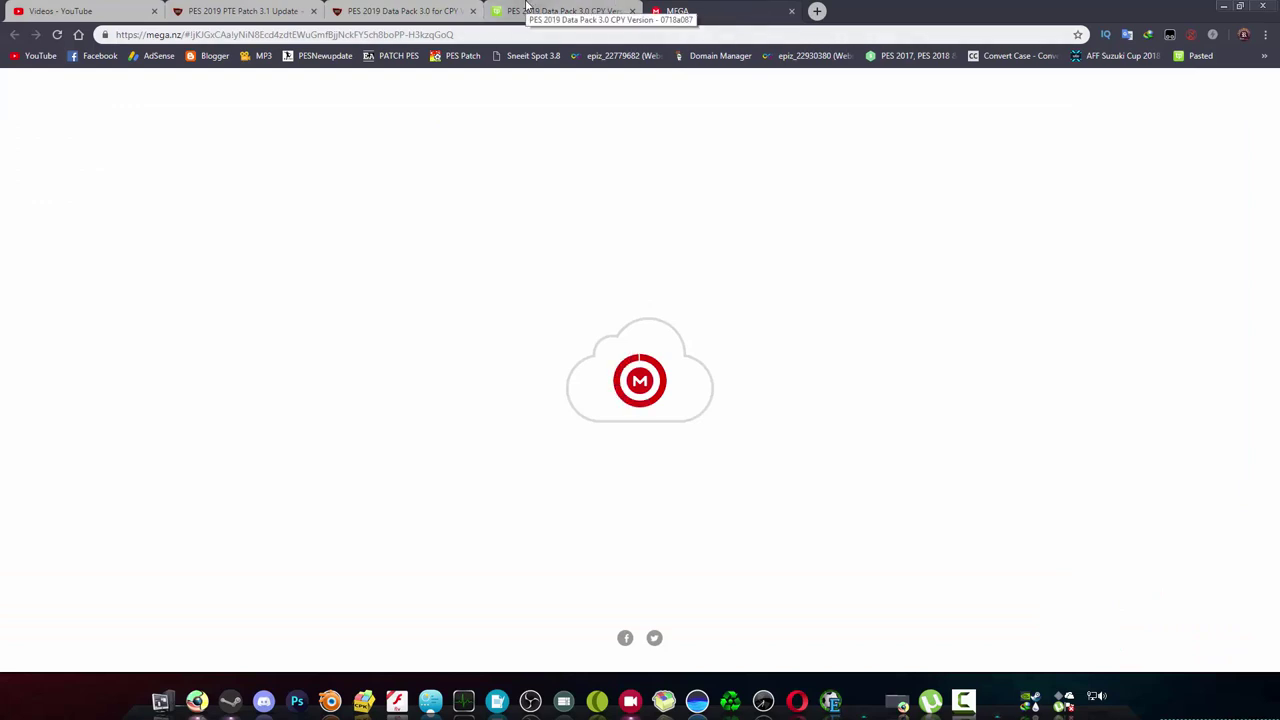
click(560, 12)
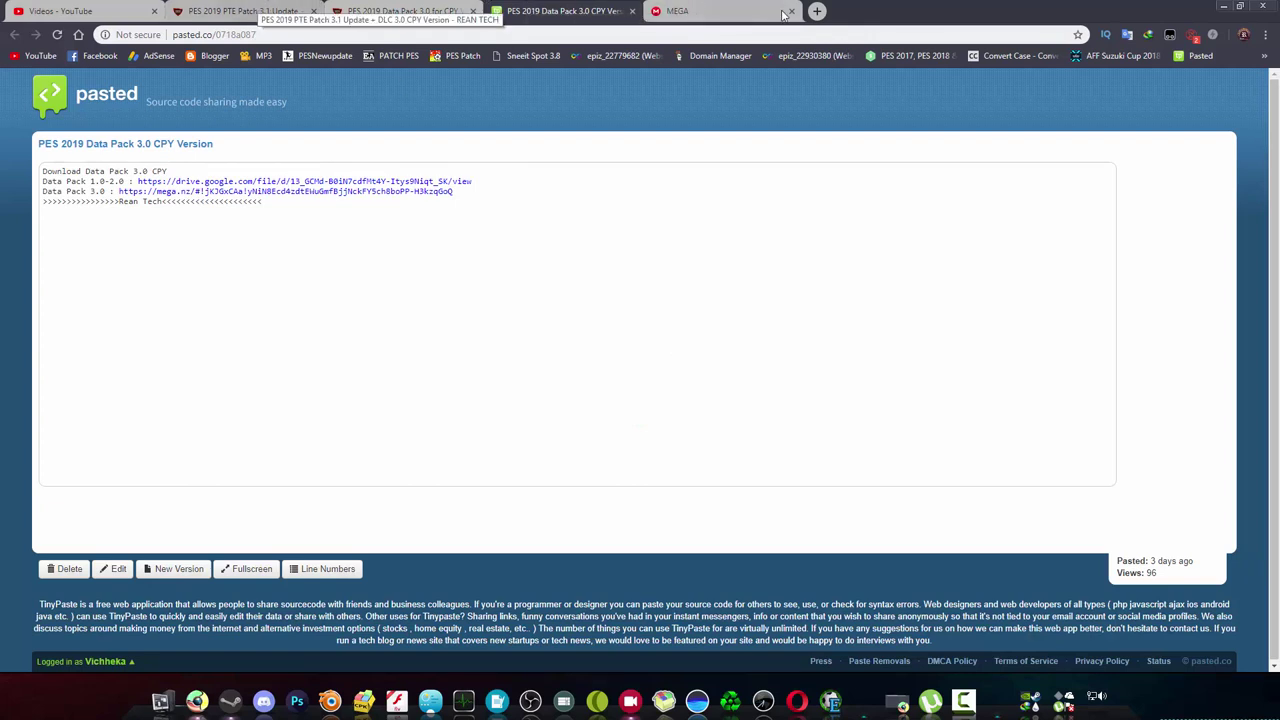
click(700, 10)
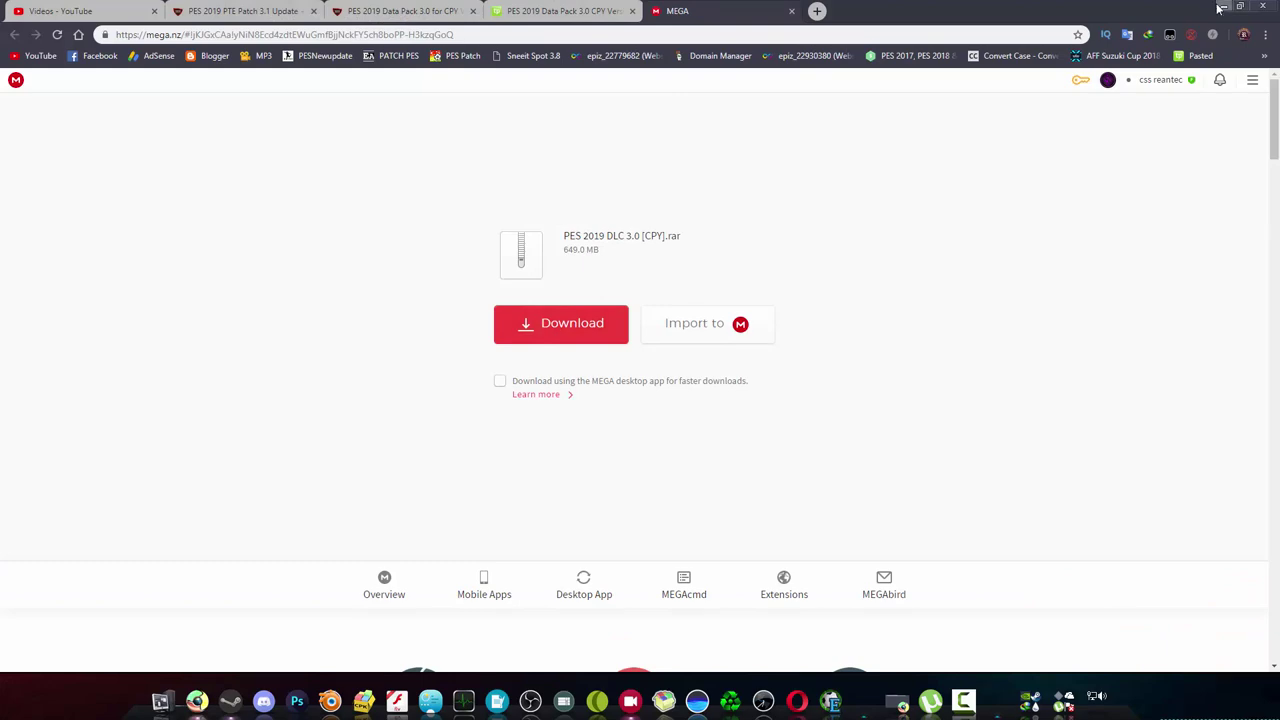
click(1220, 8)
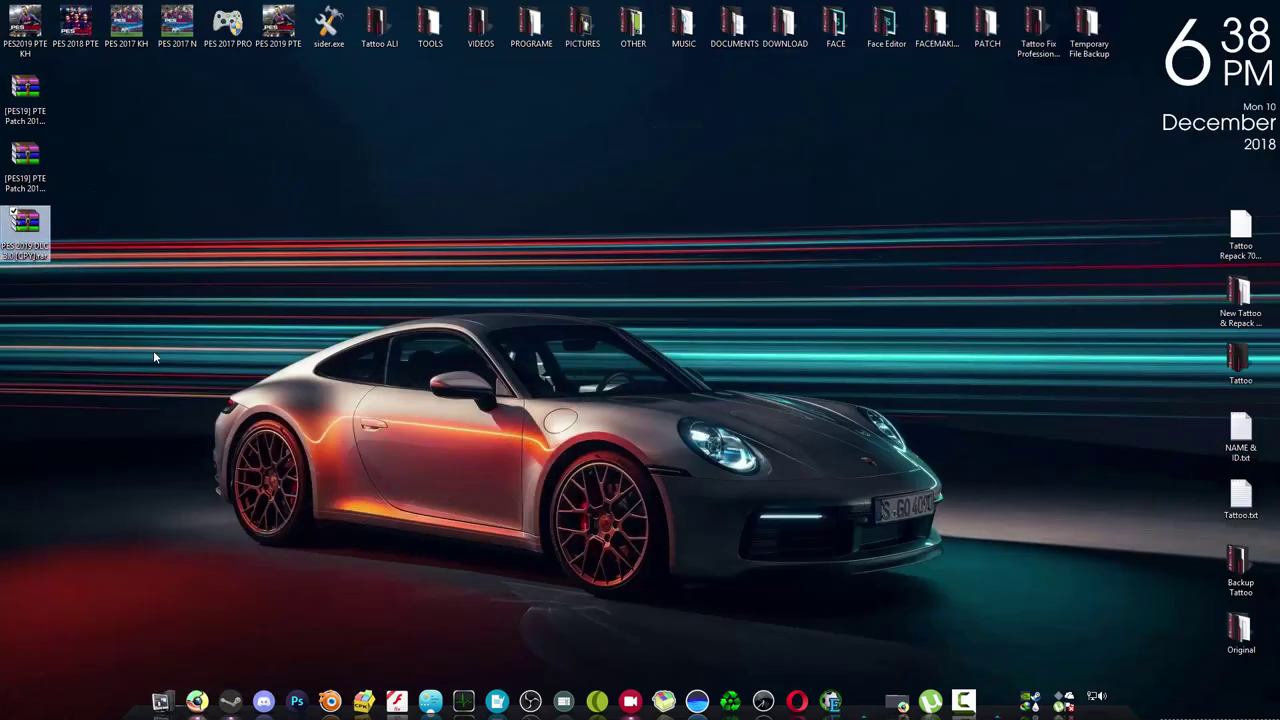
click(197, 701)
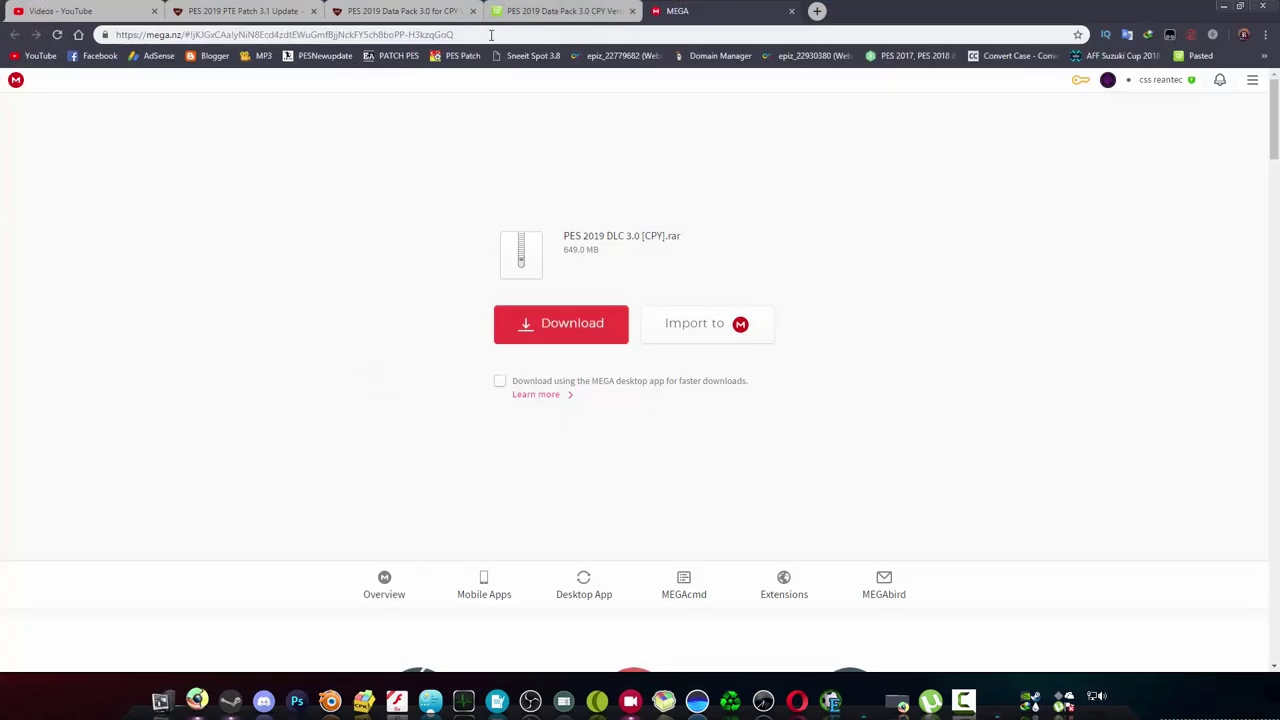
- Return to the PTE Patch 3.1 Update article and open its list of download links
click(370, 7)
click(272, 10)
scroll(505, 320, down, 6)
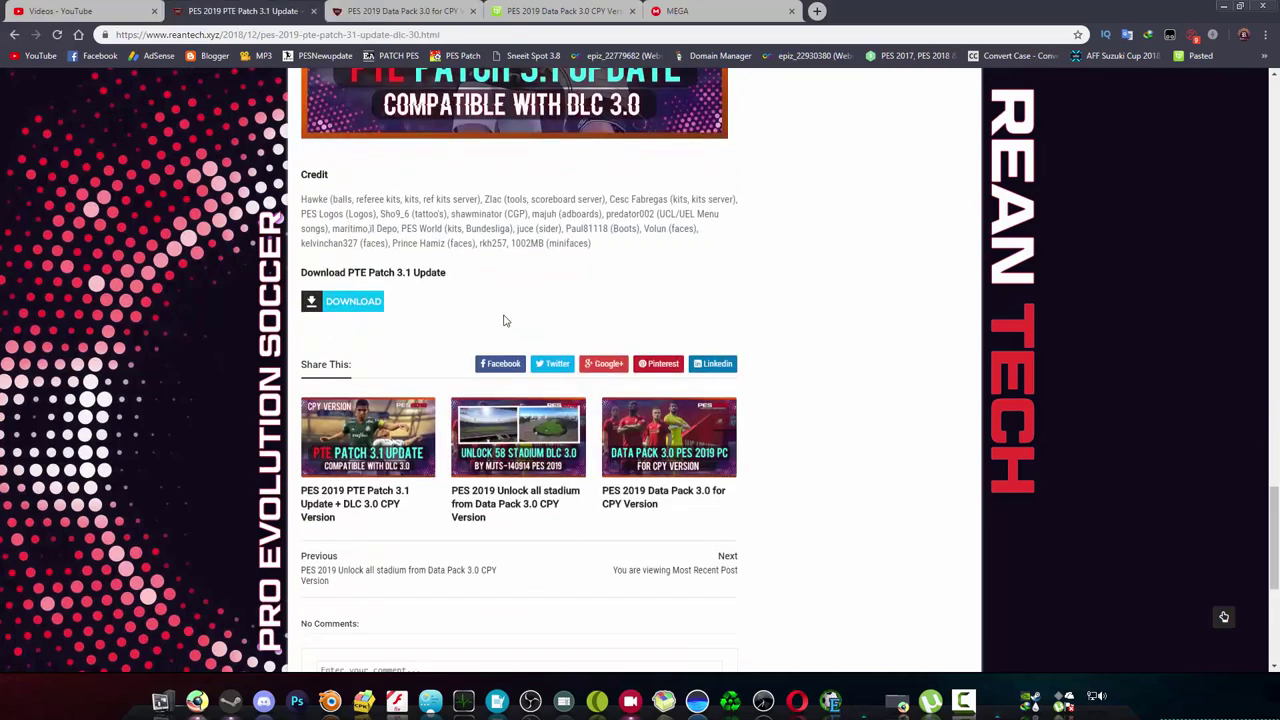
scroll(505, 320, up, 2)
click(343, 297)
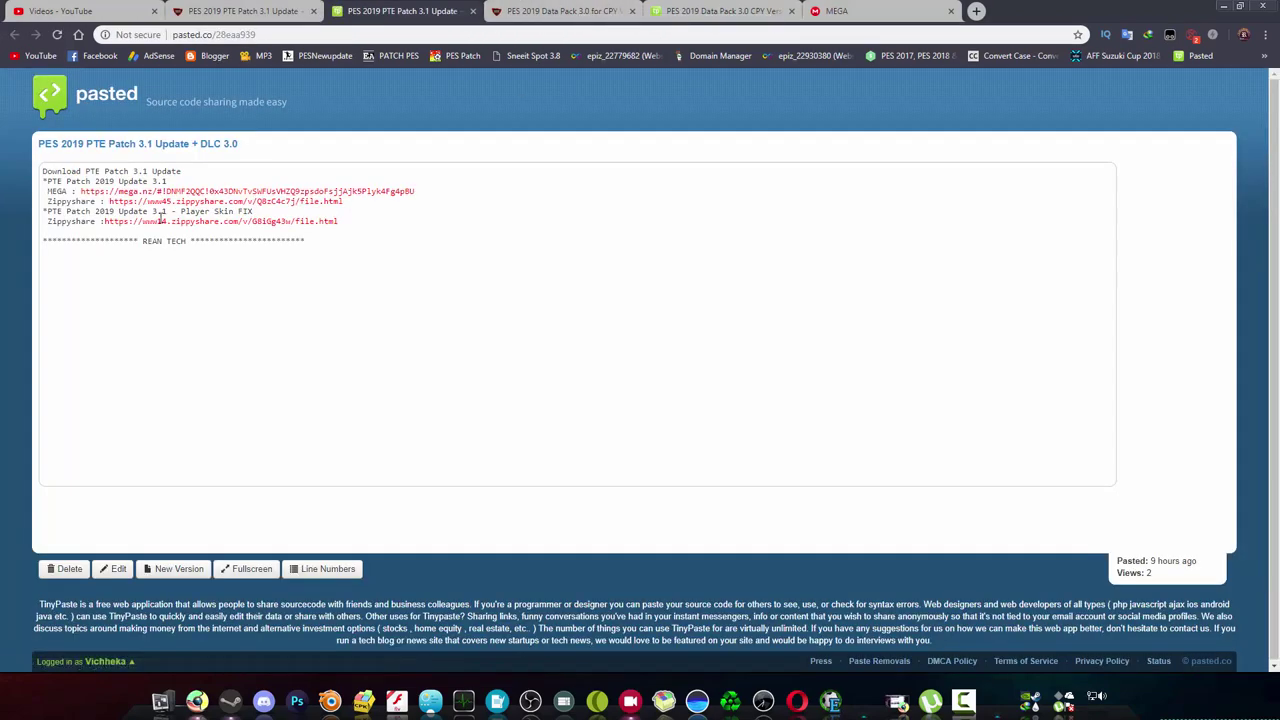
drag(289, 190, 466, 194)
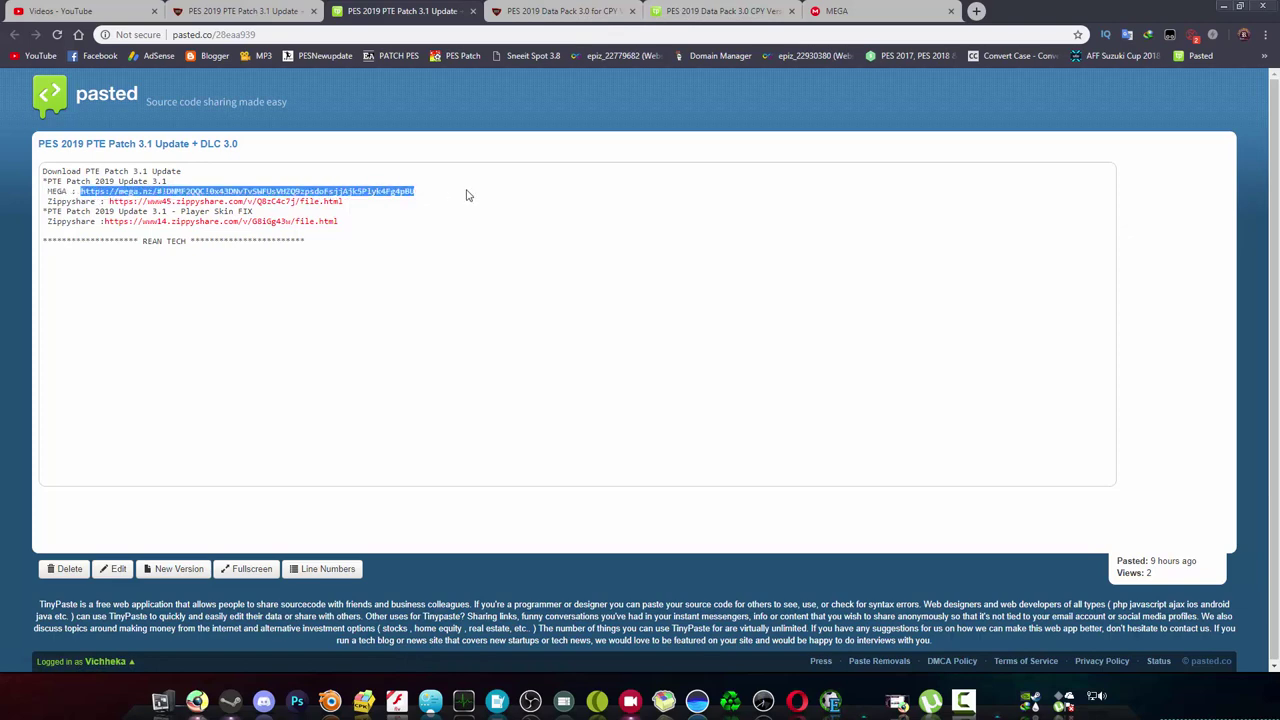
right_click(176, 194)
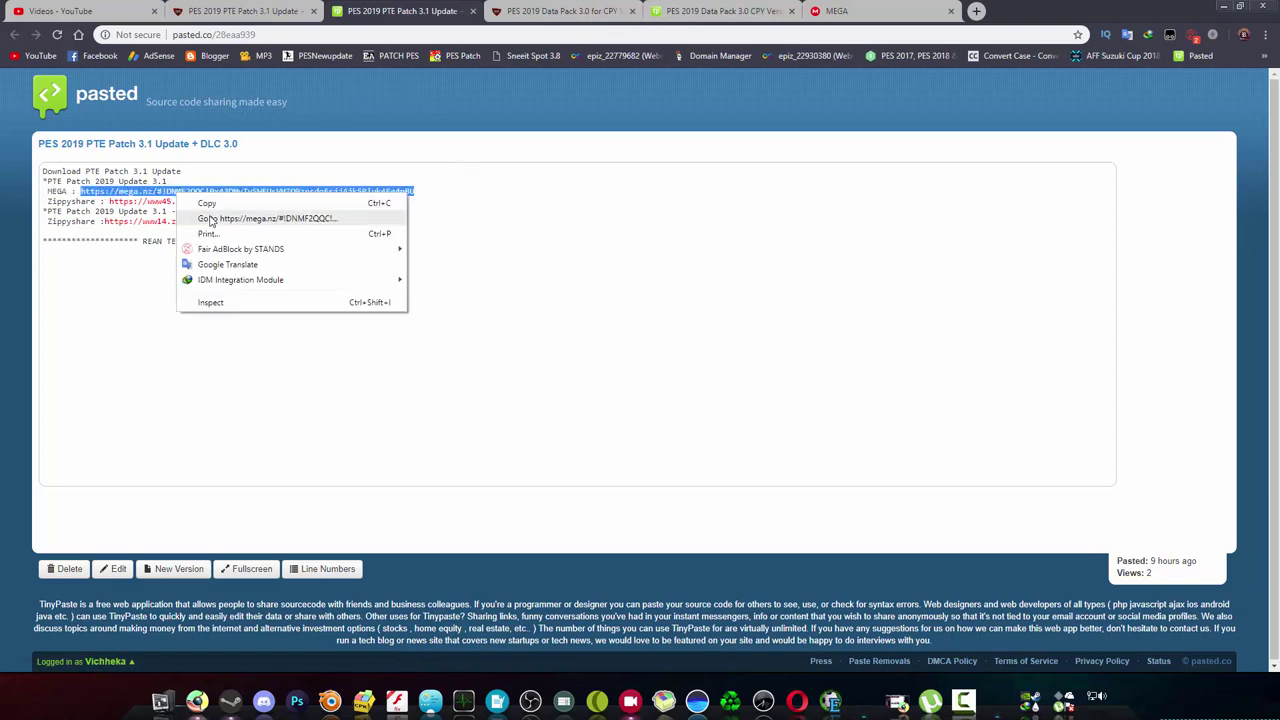
click(101, 233)
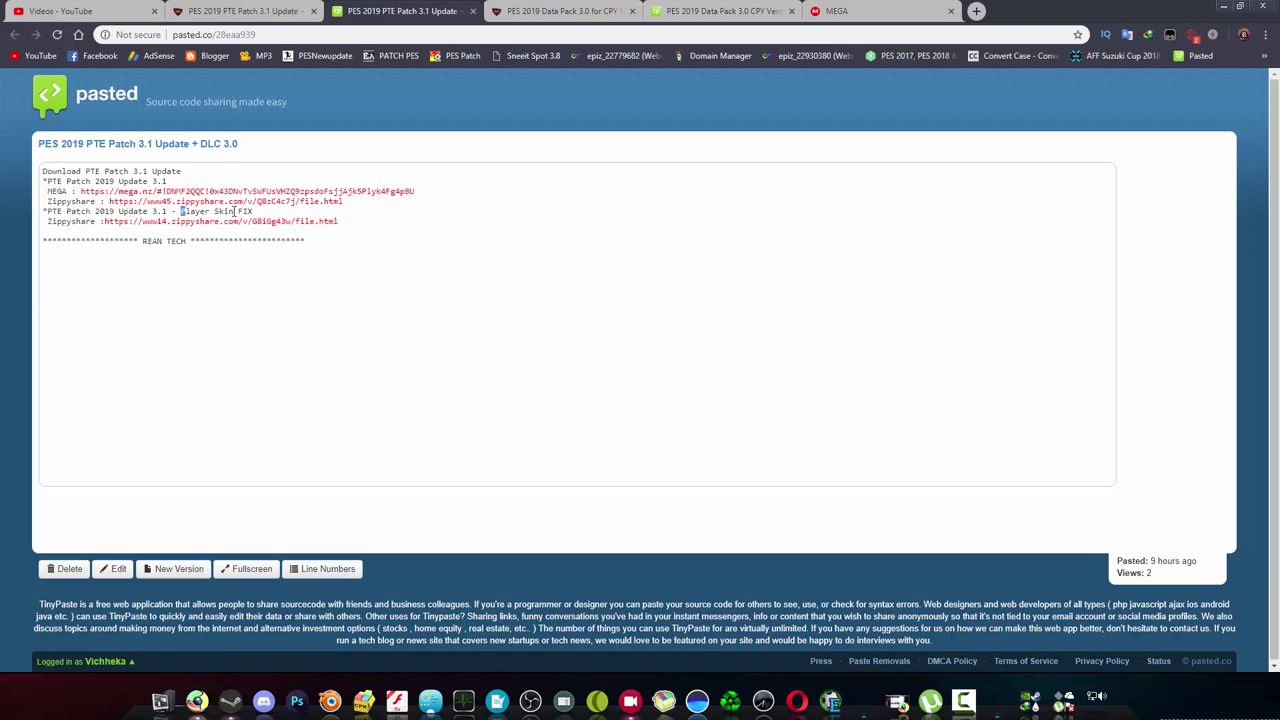
- Highlight the Zippyshare address for the PTE Patch 2019 Update 3.1 Player Skin FIX, and minimize the browser
drag(235, 211, 253, 212)
click(135, 218)
drag(103, 220, 340, 224)
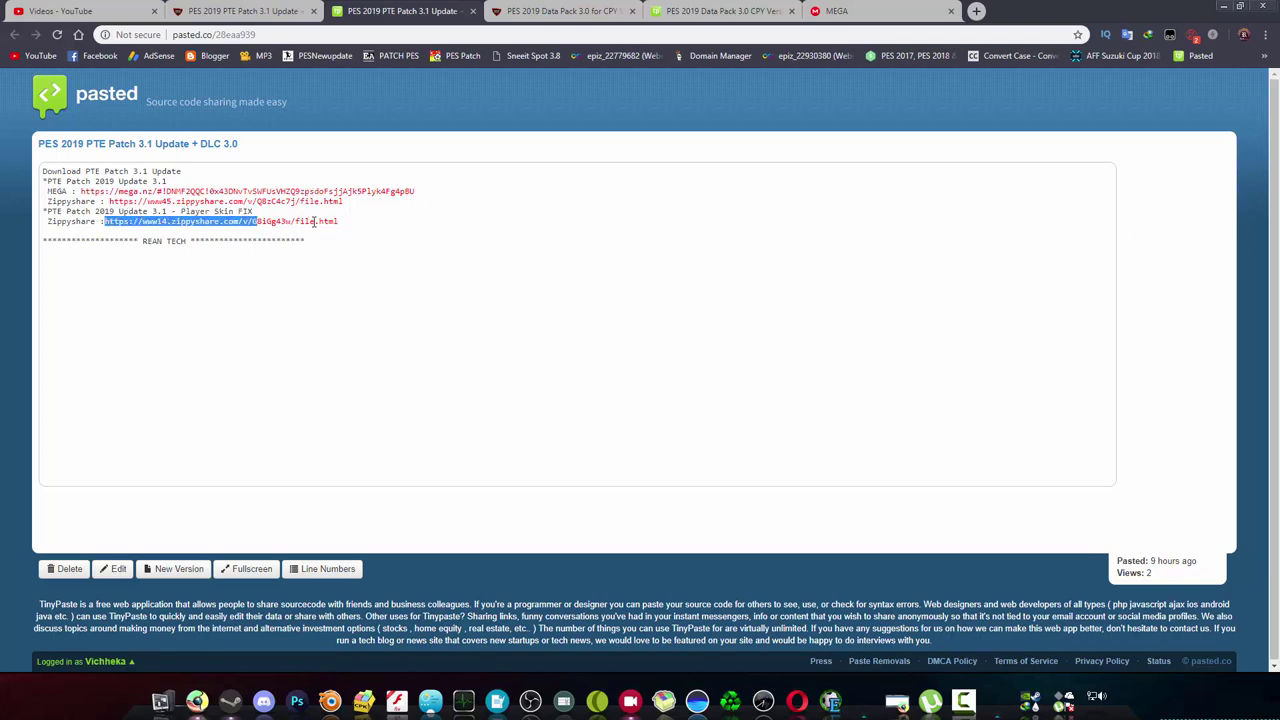
right_click(301, 225)
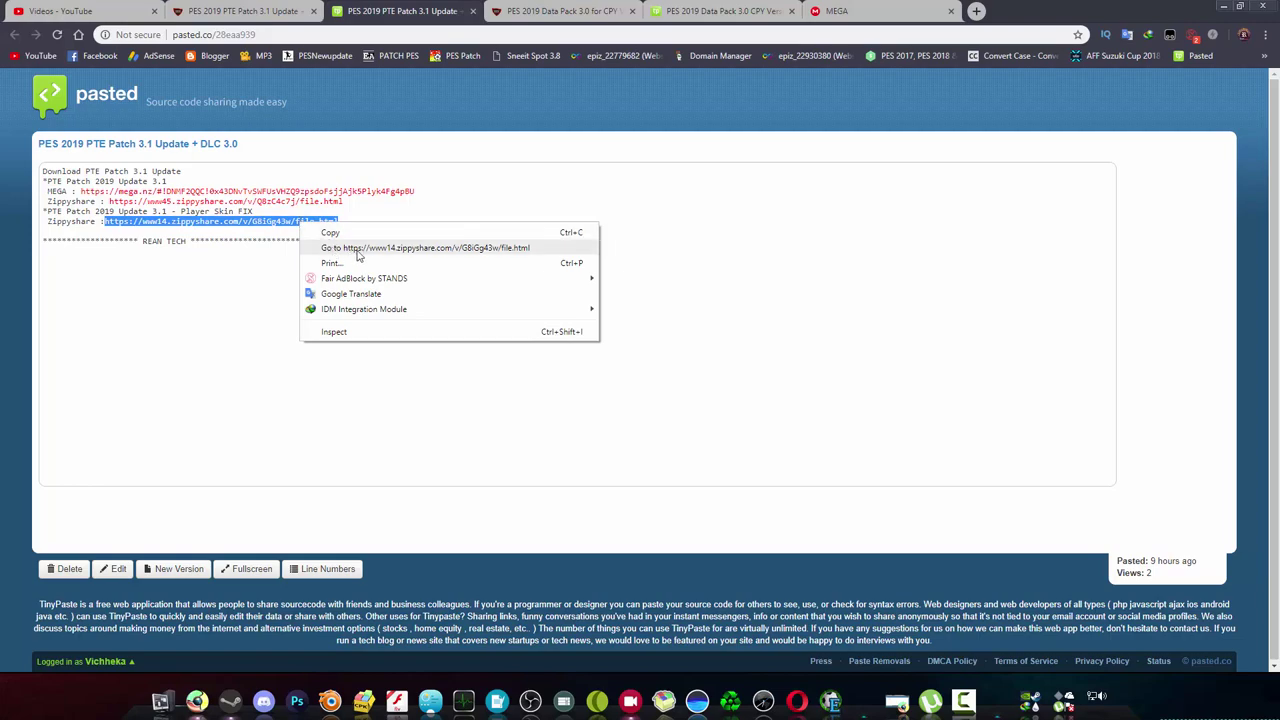
click(922, 183)
click(1236, 6)
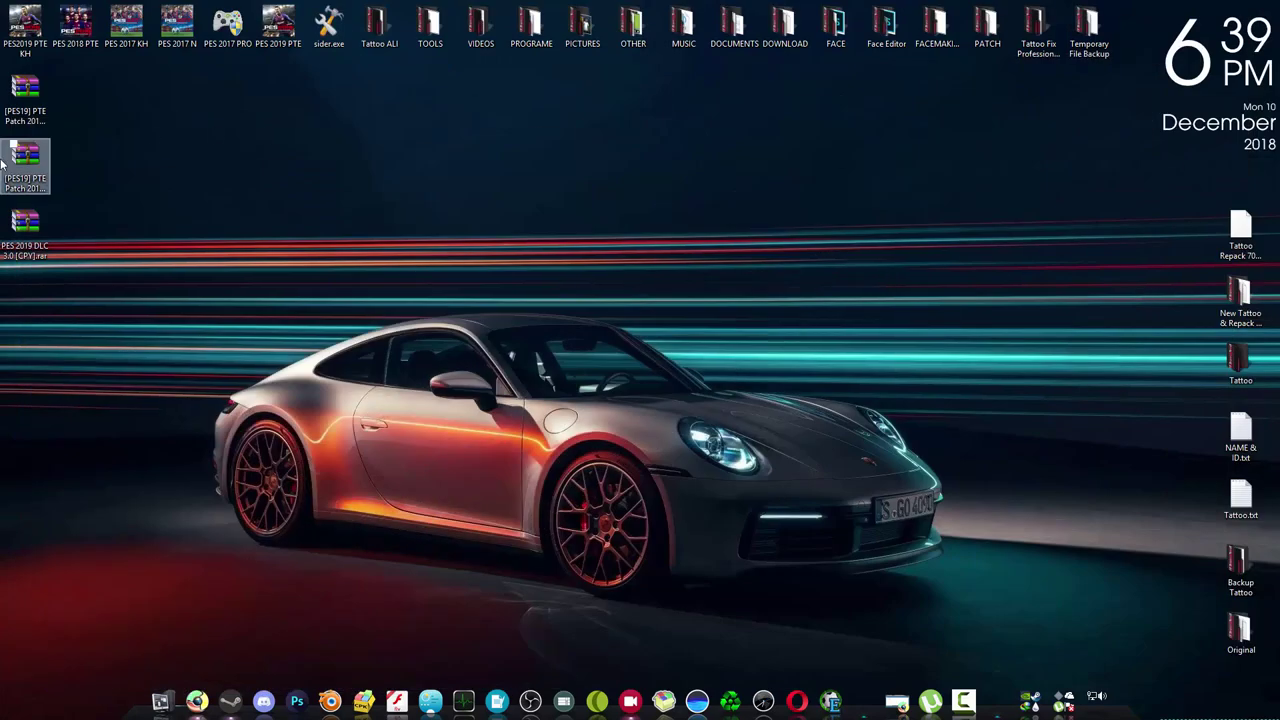
- Check the downloaded PTE Patch 2019 Update 3.1, Player Skin FIX and PES 2019 DLC 3.0 [CPY] archives on the desktop
drag(37, 150, 130, 175)
drag(32, 174, 42, 128)
click(126, 160)
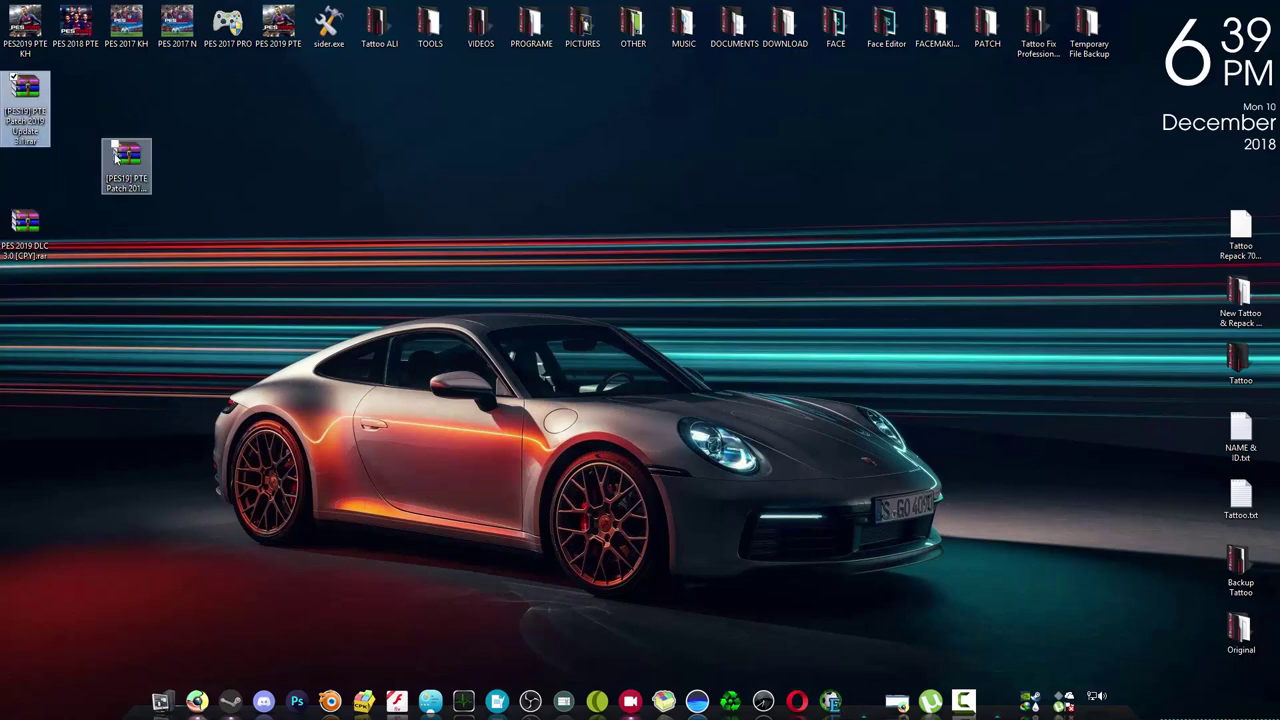
drag(126, 160, 33, 90)
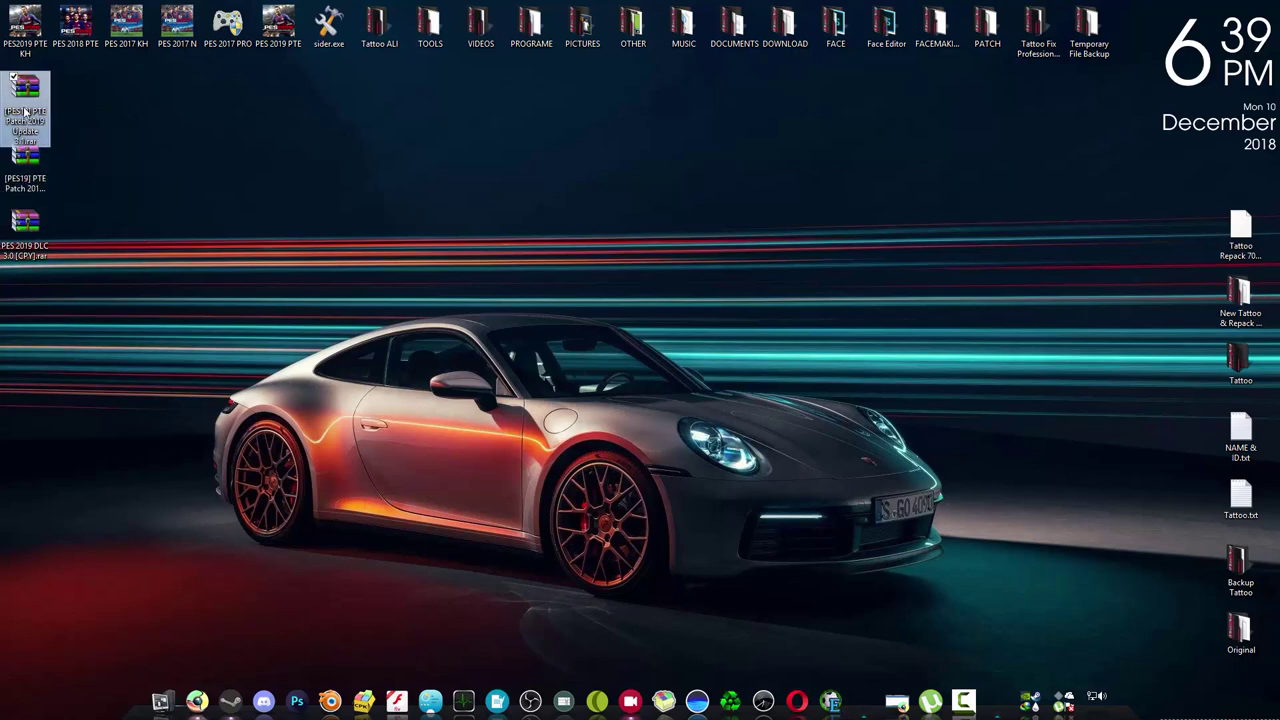
click(33, 188)
click(35, 242)
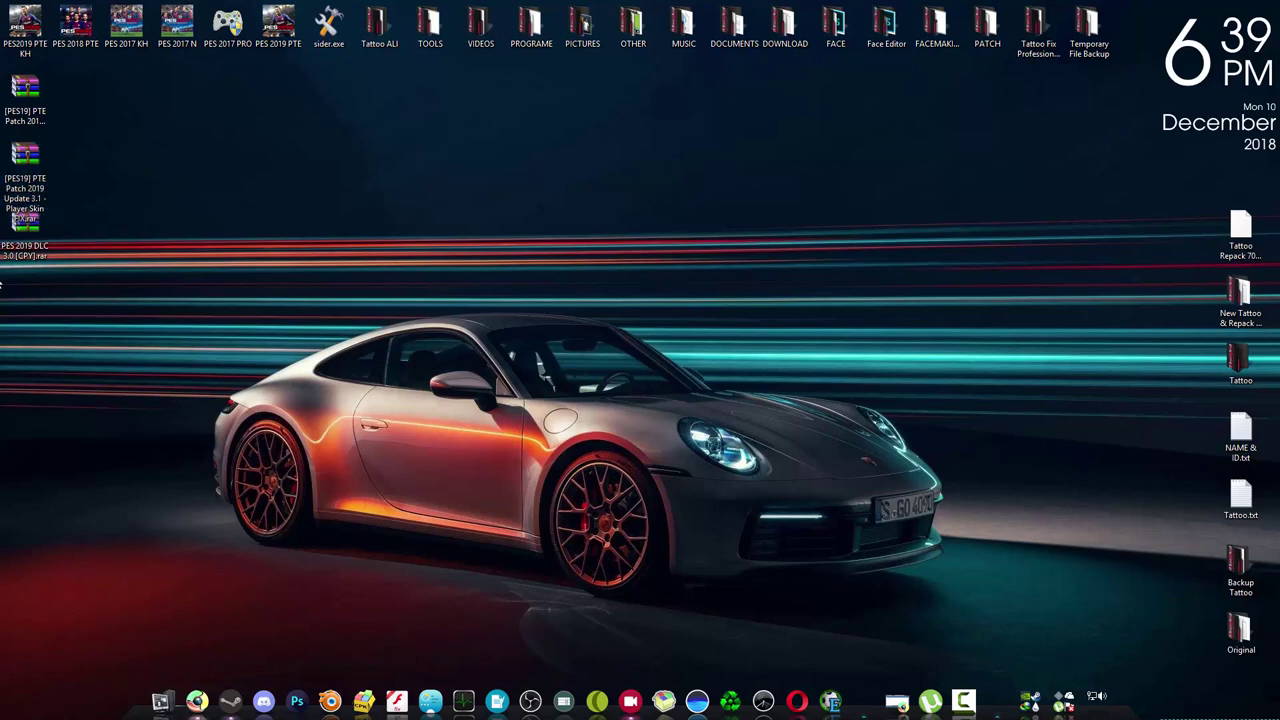
- Extract PES 2019 DLC 3.0 [CPY].rar into its own desktop folder and open the inner PES 2019 DLC 3.0 [CPY] folder
right_click(31, 223)
click(73, 289)
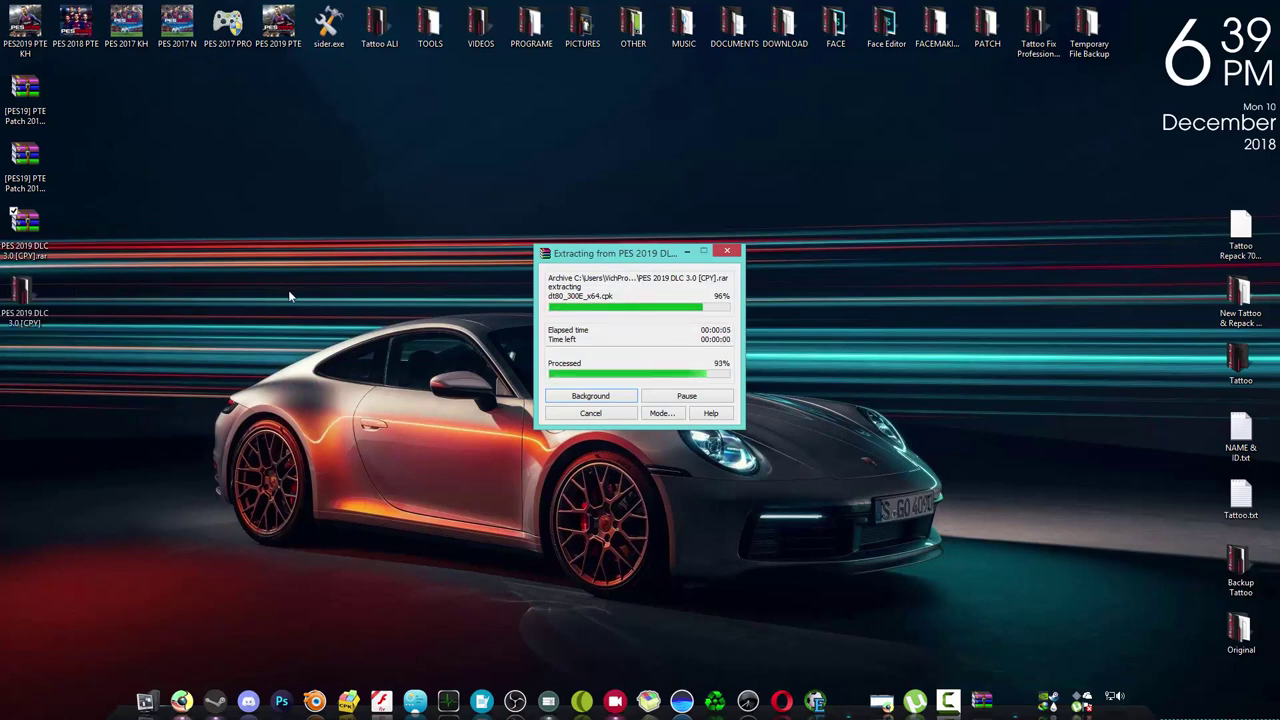
double_click(48, 293)
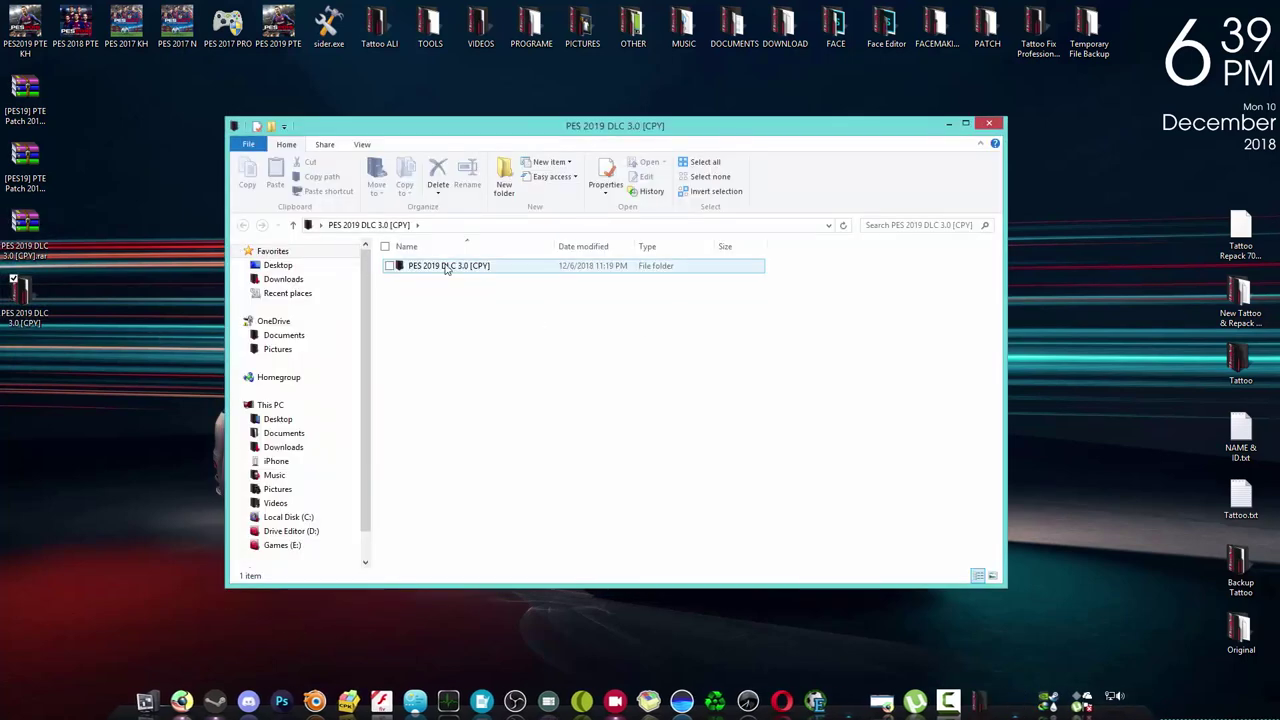
double_click(446, 268)
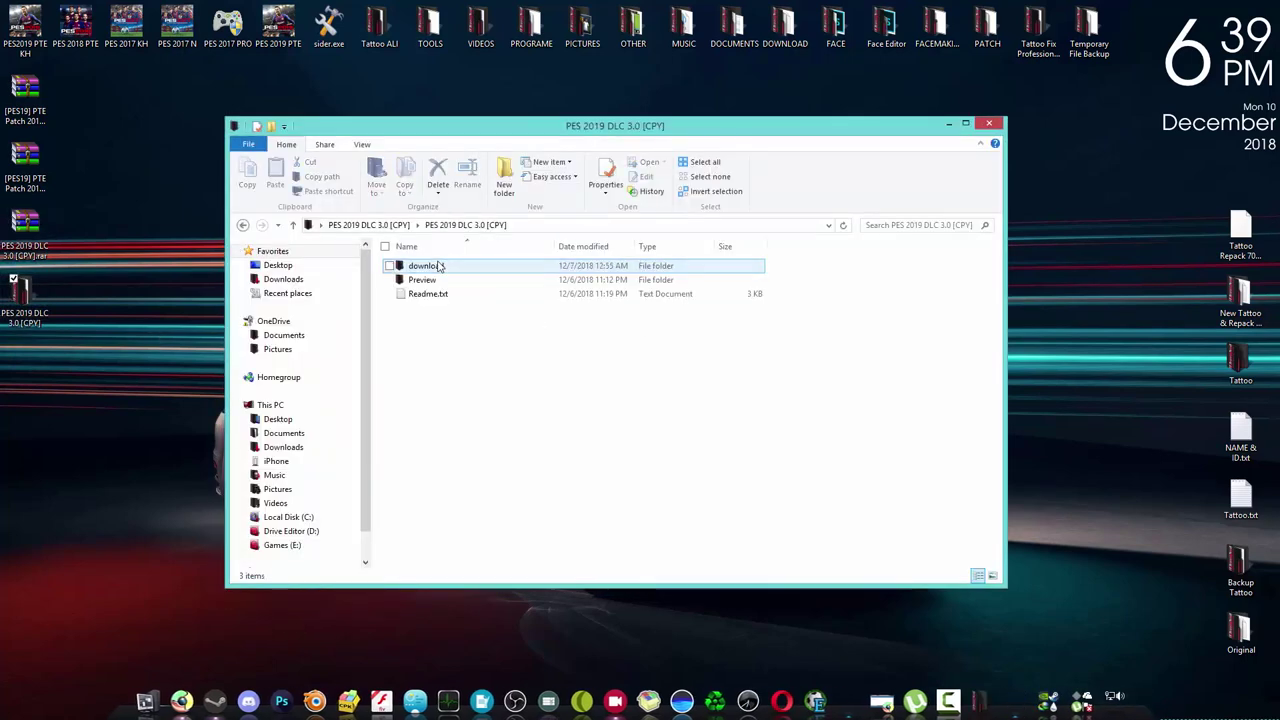
- Copy dt80_300E_x64.cpk from the extracted download folder and close the folder window
double_click(430, 268)
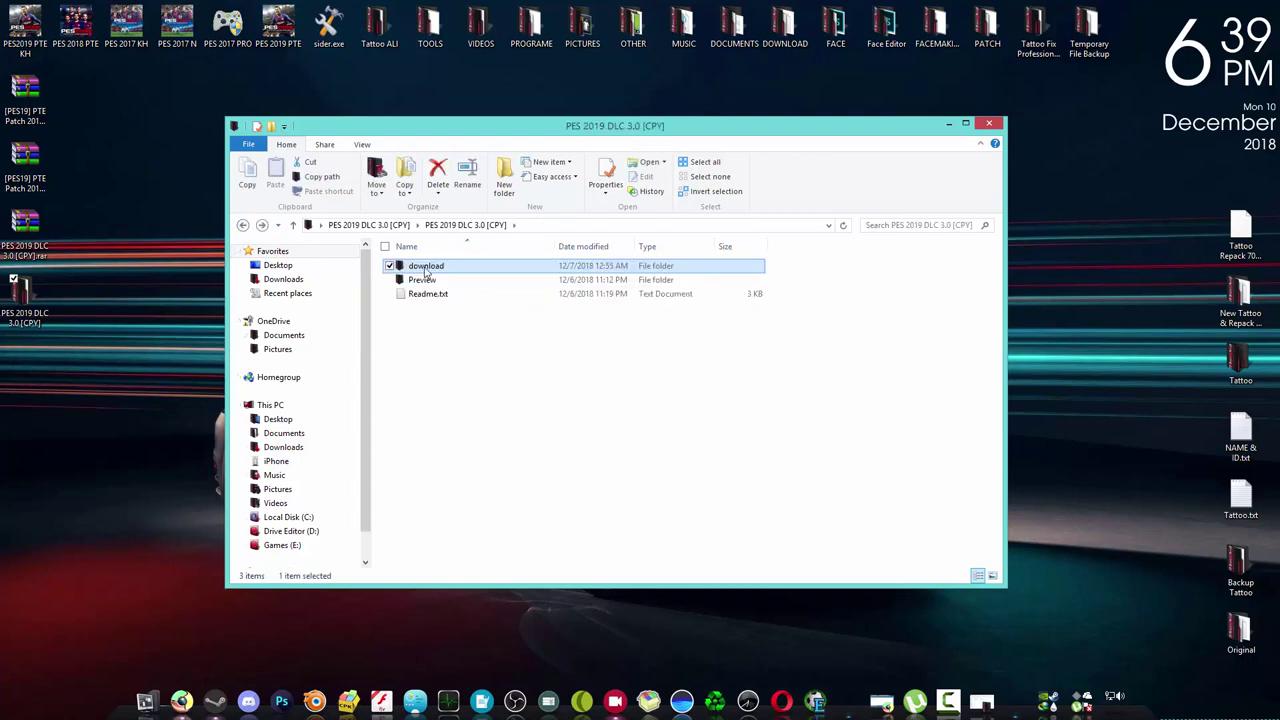
right_click(425, 266)
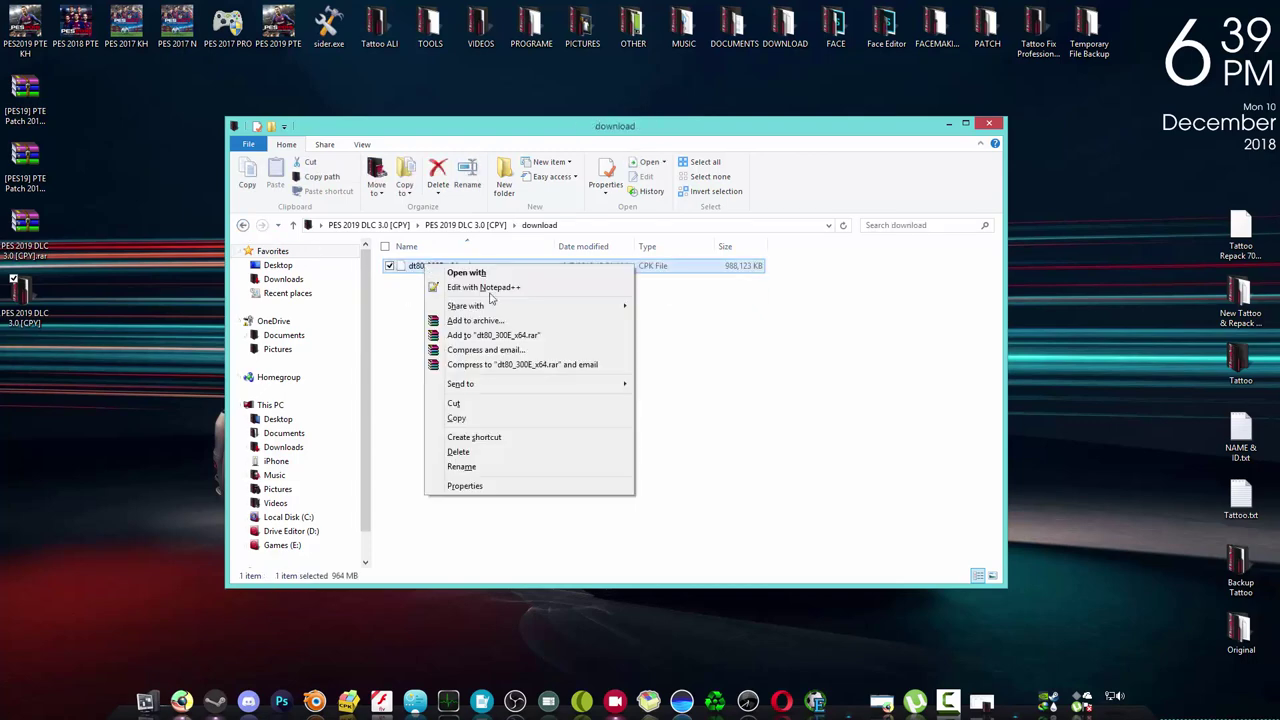
click(478, 418)
click(987, 124)
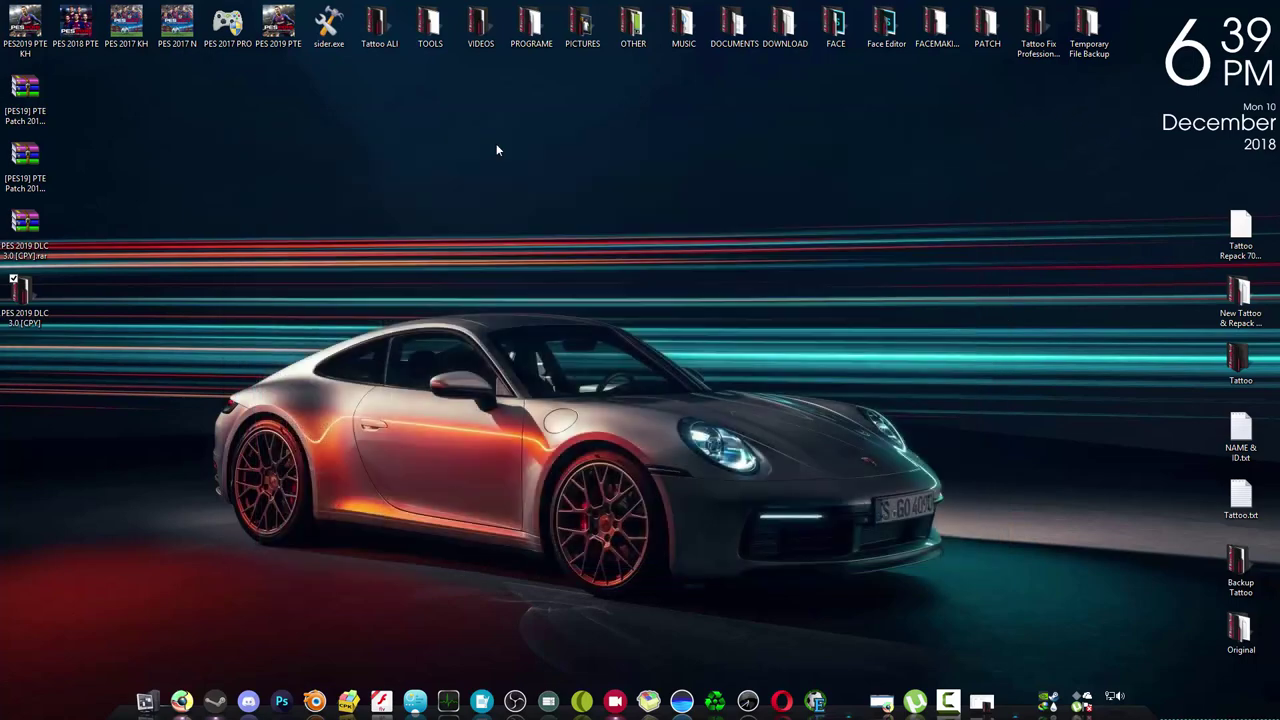
- Open the file location of the PES 2019 PTE shortcut and enter the game's download folder
right_click(278, 26)
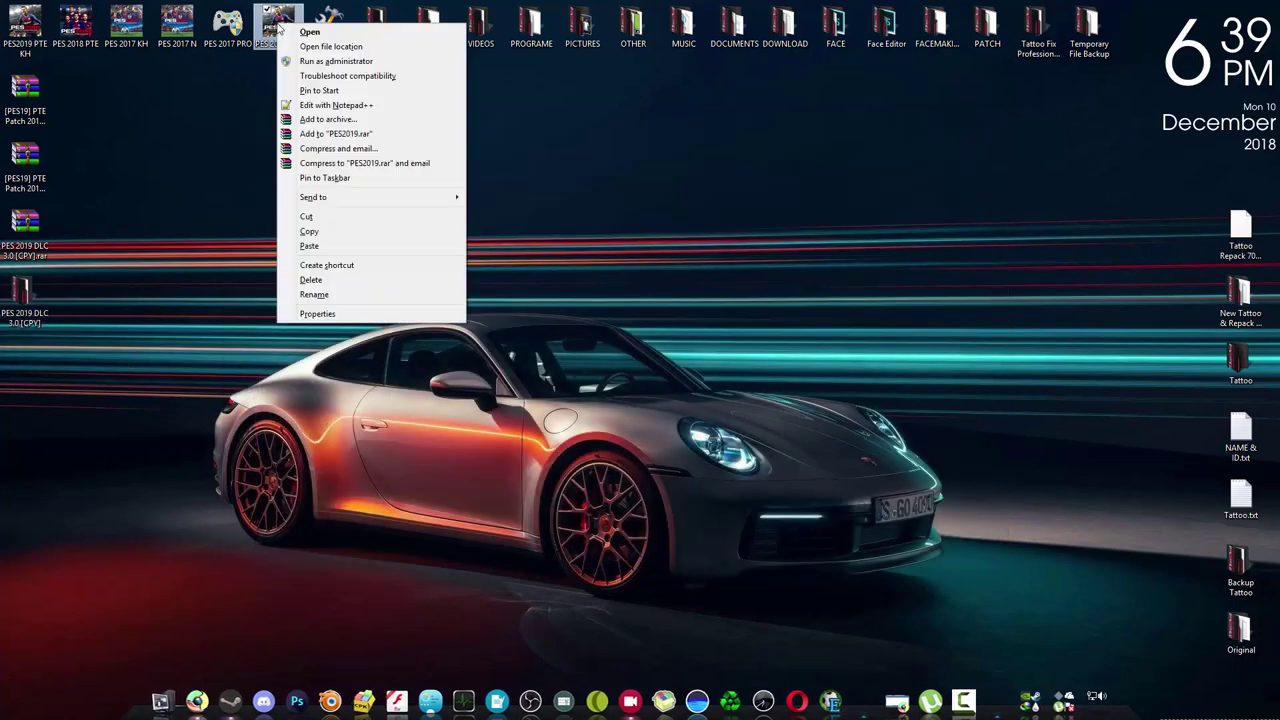
click(312, 46)
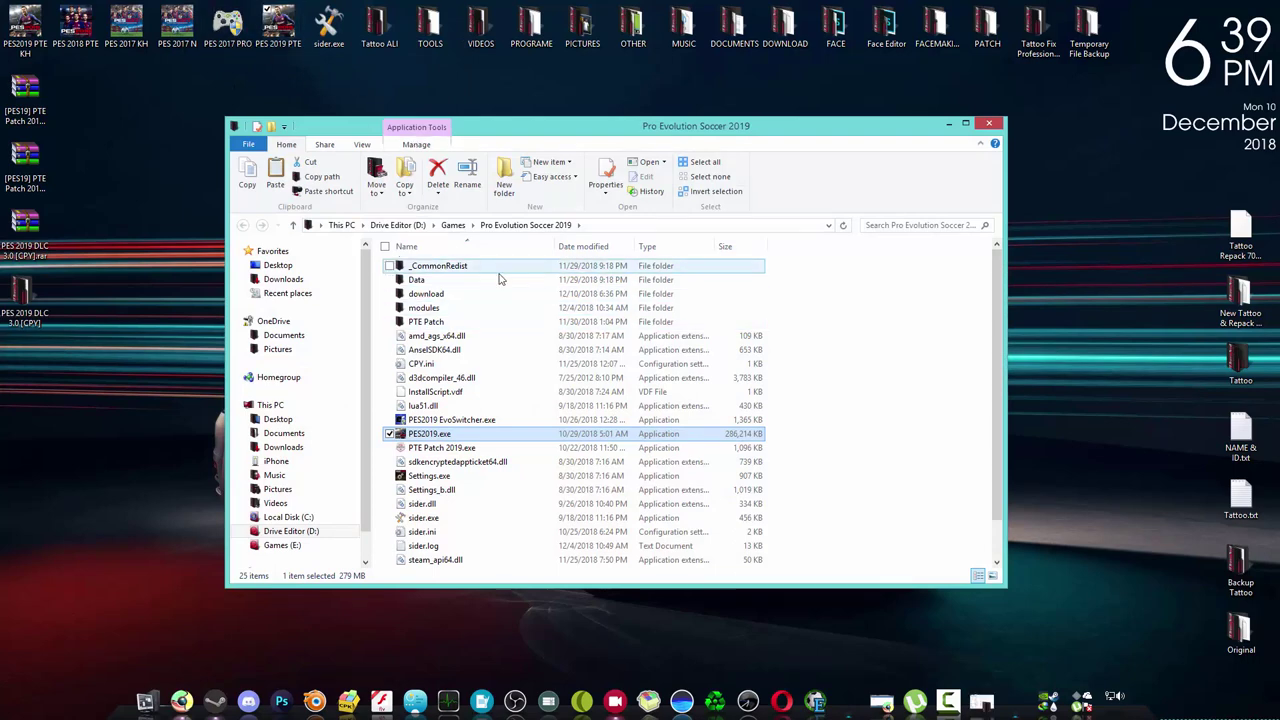
click(418, 295)
double_click(427, 295)
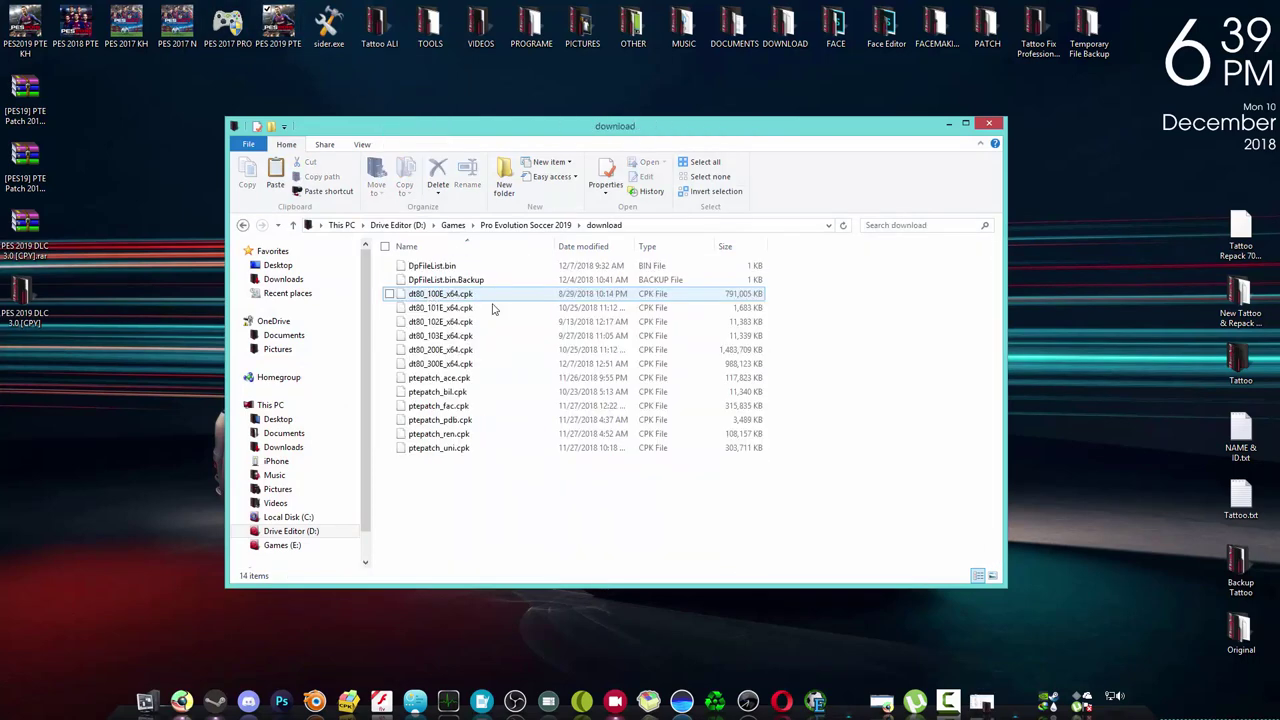
- Paste dt80_300E_x64.cpk into the game's download folder, replacing the existing file, and close the folder window
right_click(826, 363)
click(875, 453)
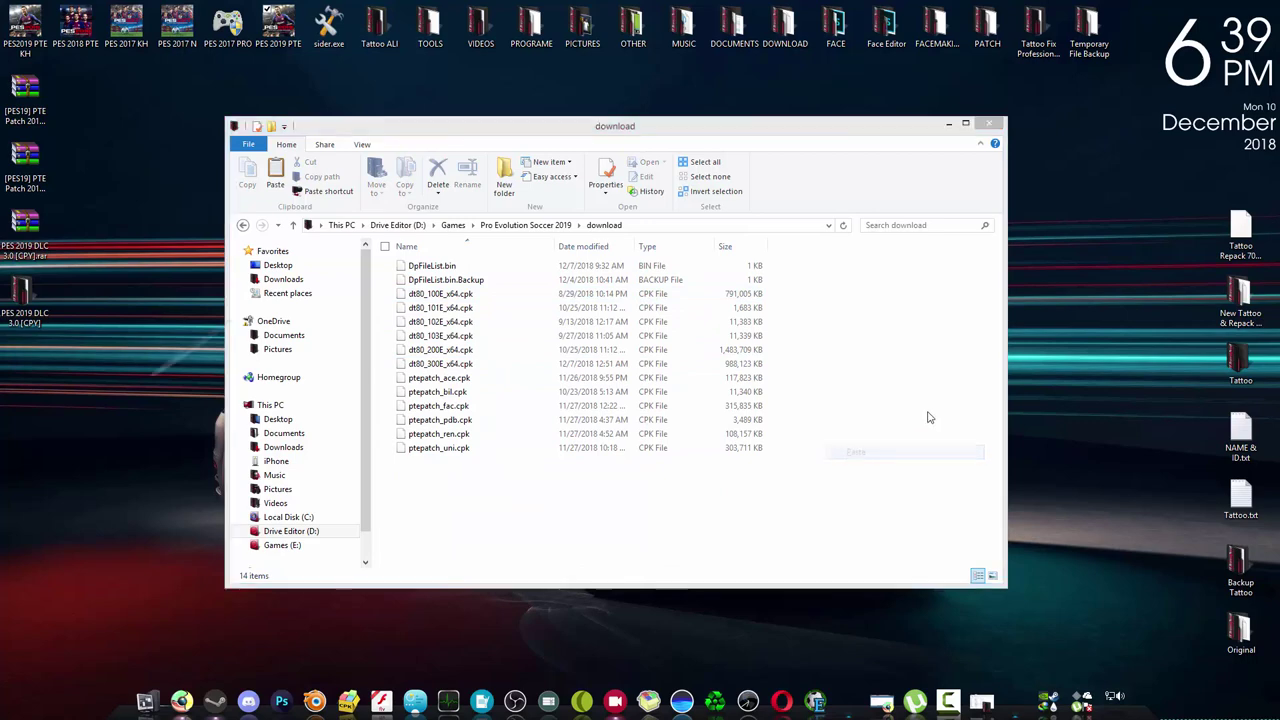
drag(291, 166, 883, 184)
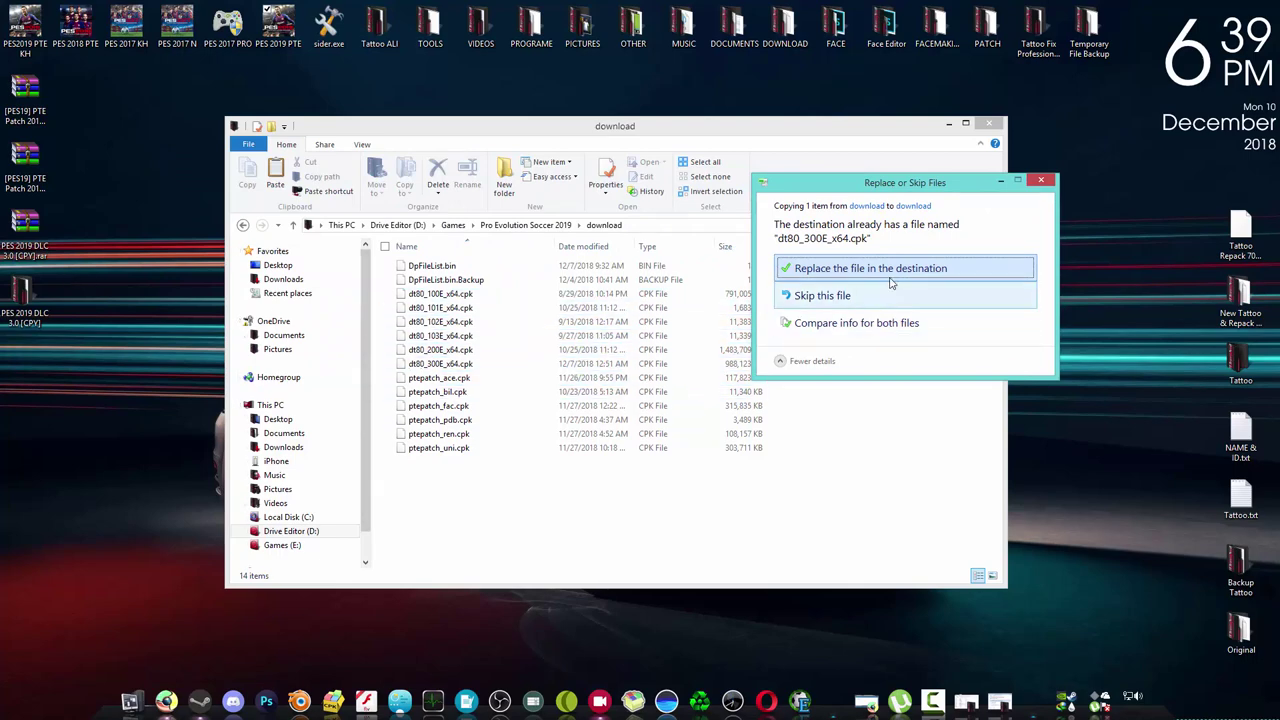
click(845, 270)
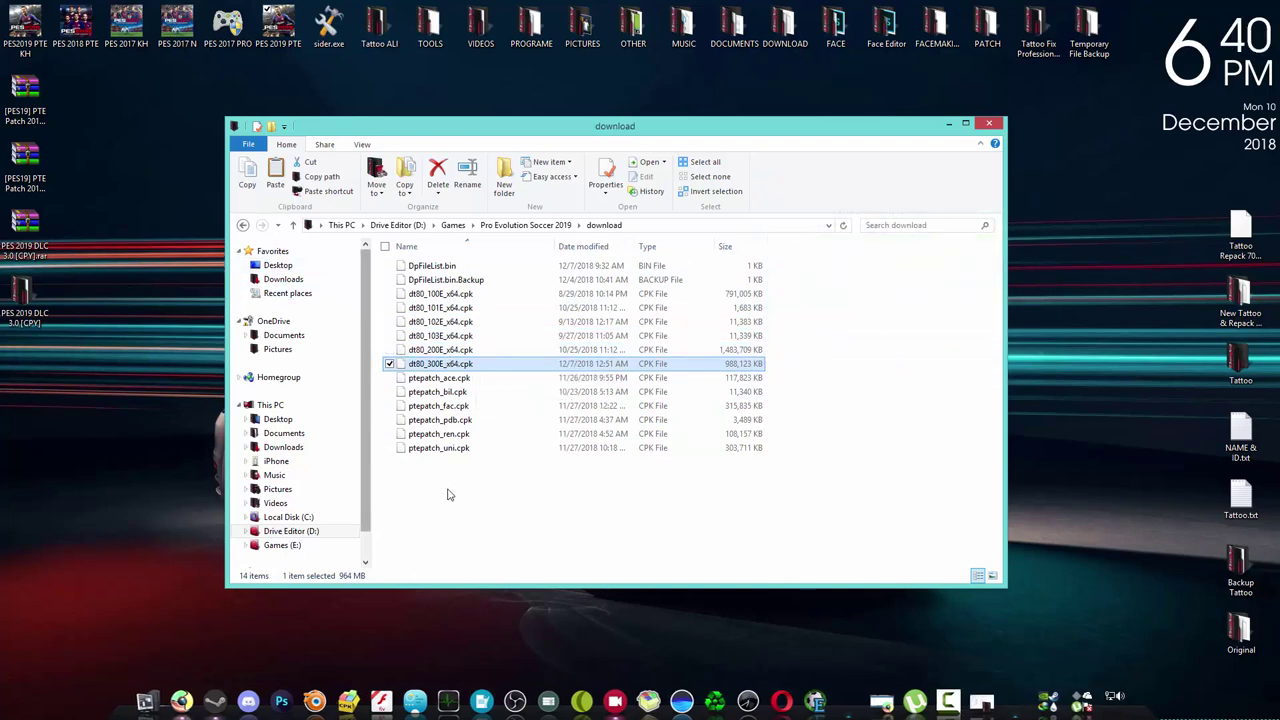
drag(428, 480, 460, 265)
click(455, 392)
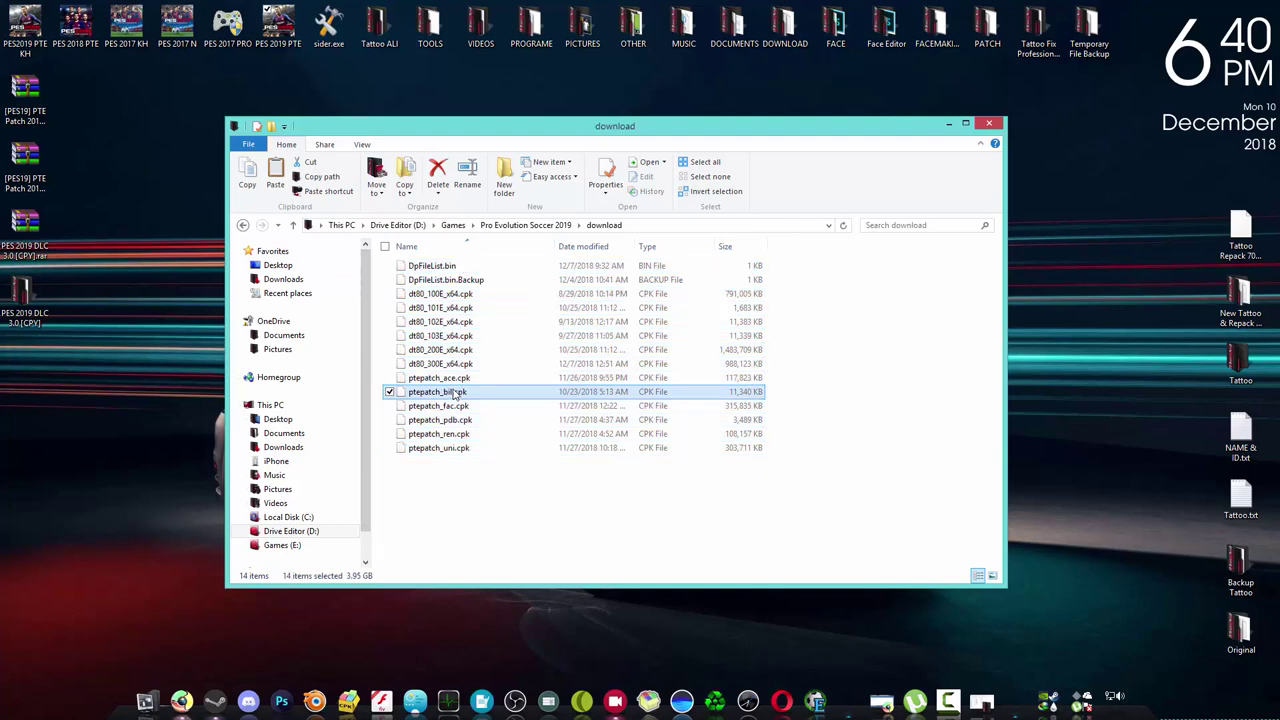
click(988, 125)
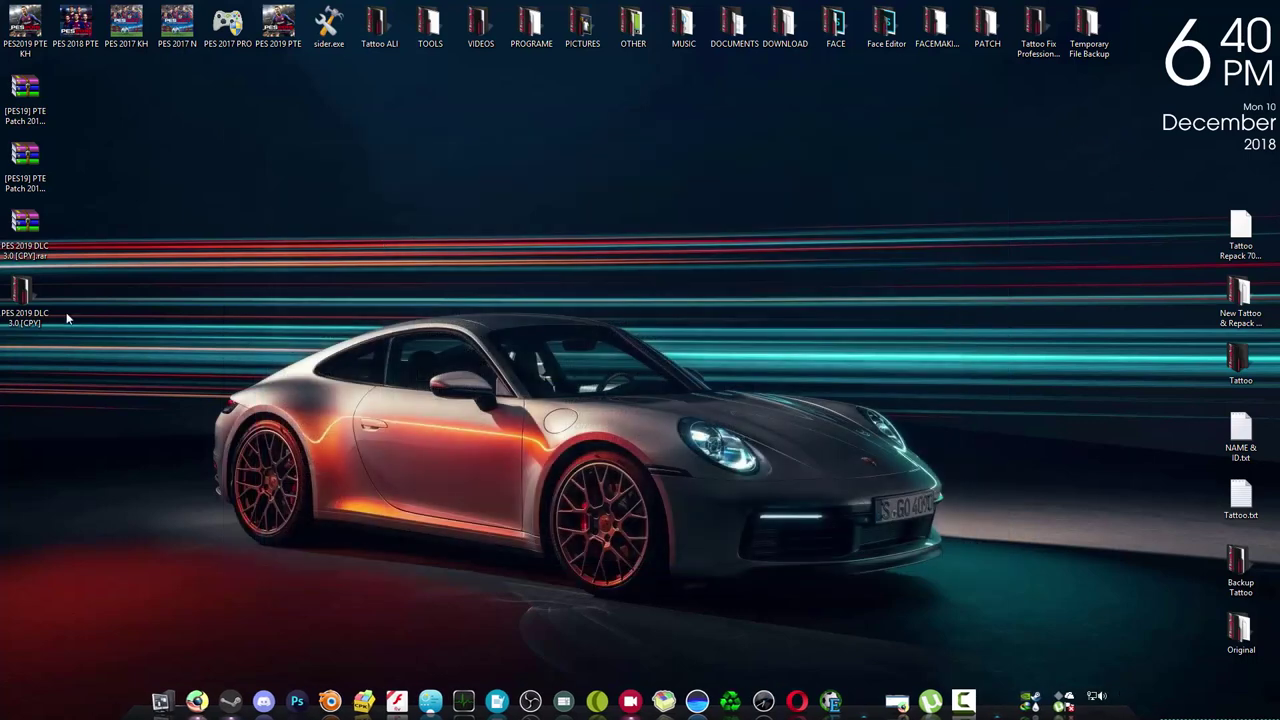
- Delete the PES 2019 DLC 3.0 [CPY] archive and its extracted folder from the desktop, and refresh the desktop
drag(74, 220, 8, 330)
drag(12, 286, 1073, 284)
right_click(1077, 308)
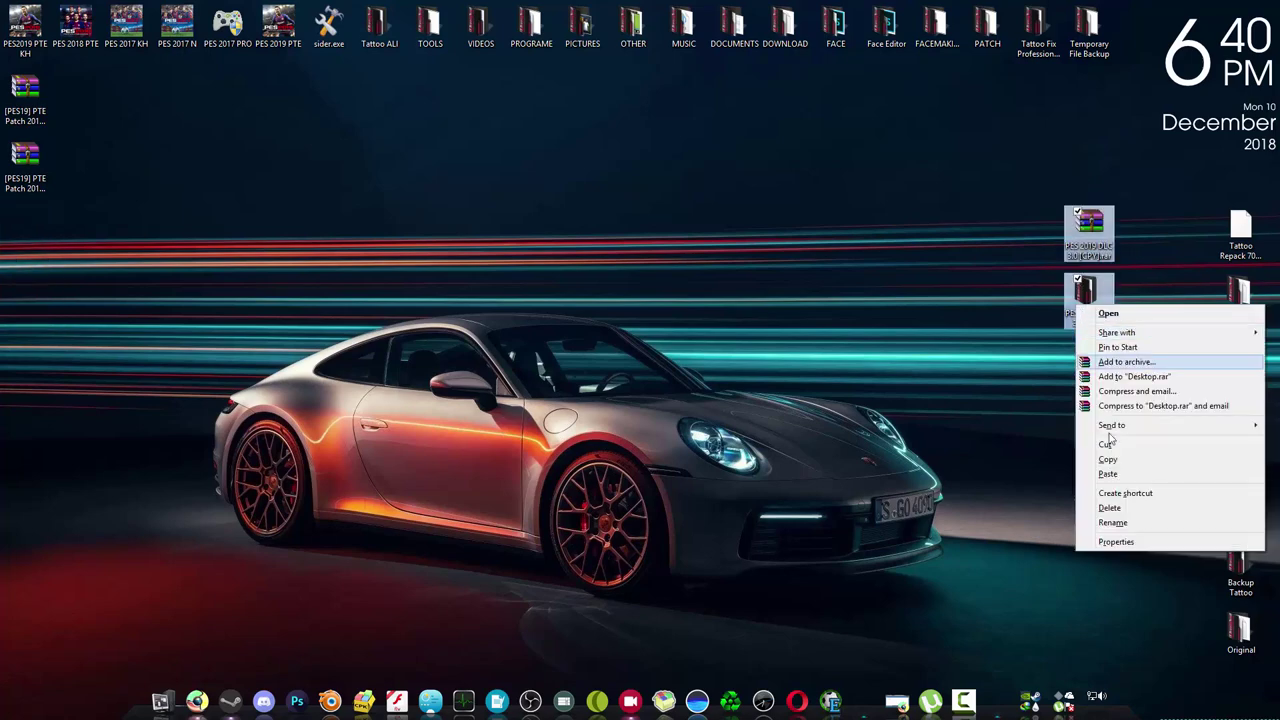
click(1108, 508)
right_click(422, 261)
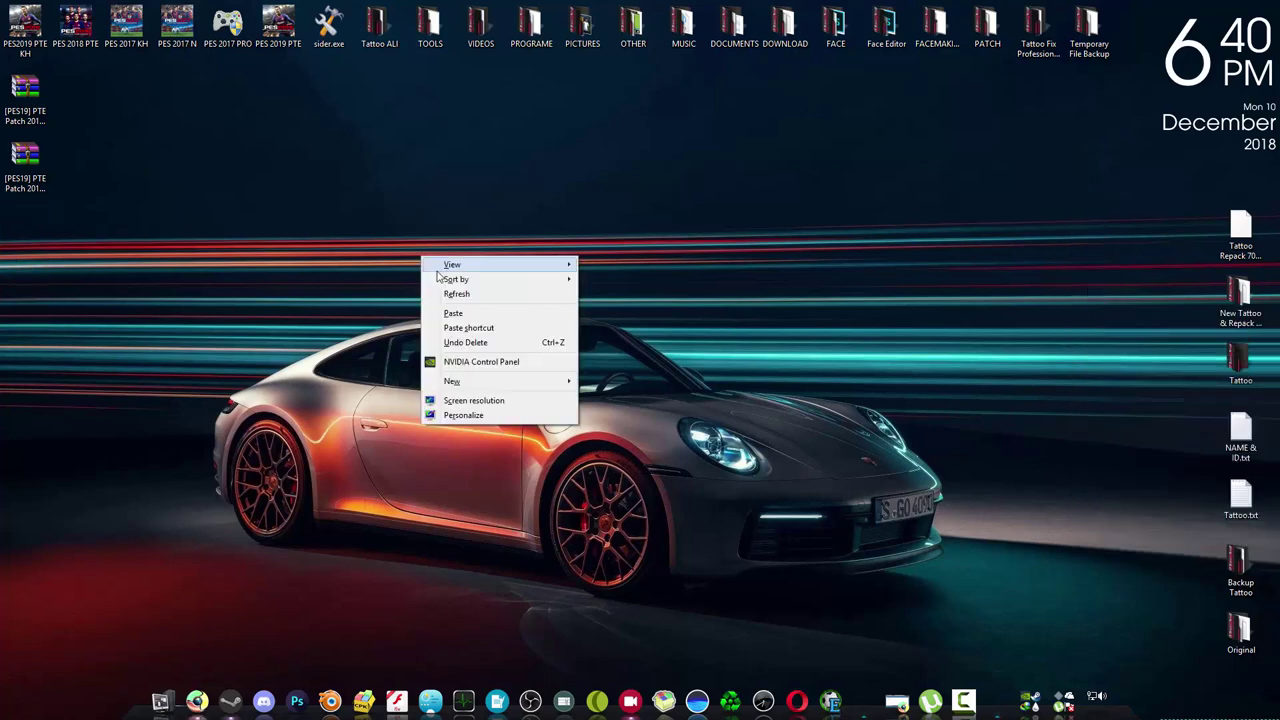
click(450, 293)
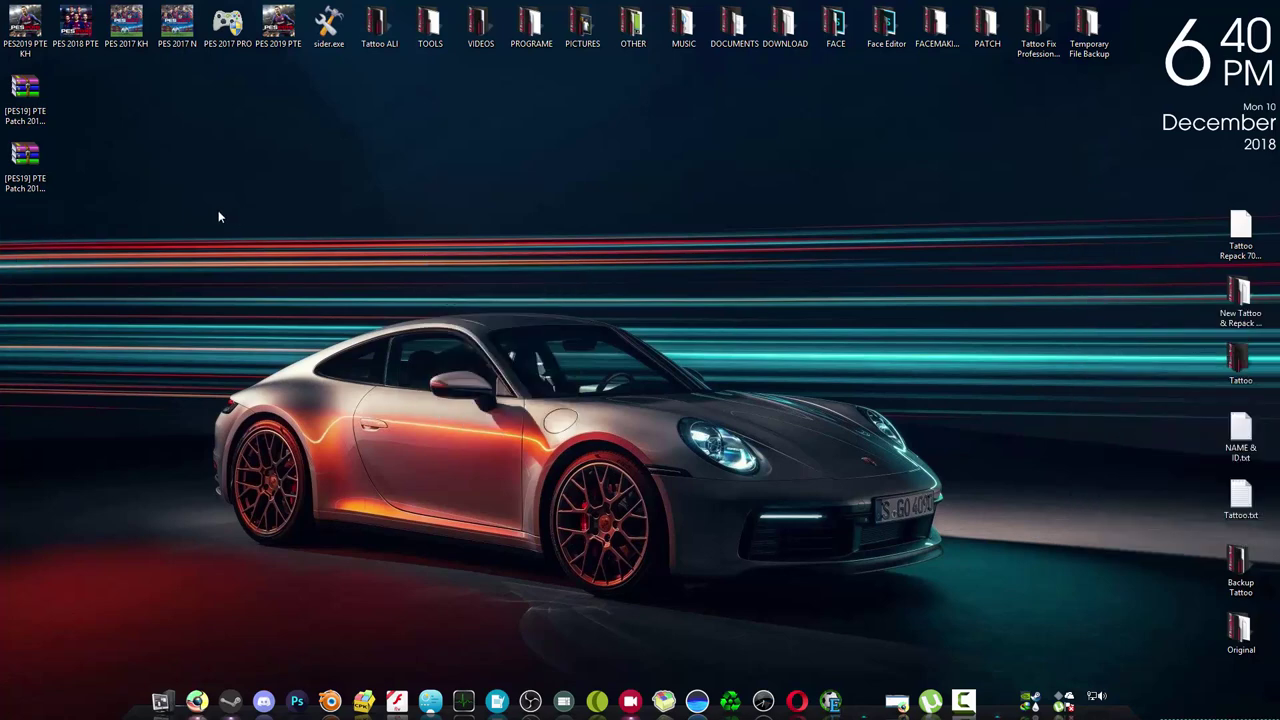
- Extract the [PES19] PTE Patch 2019 Update 3.1 archive into its own folder and open the inner folder of the same name
click(34, 92)
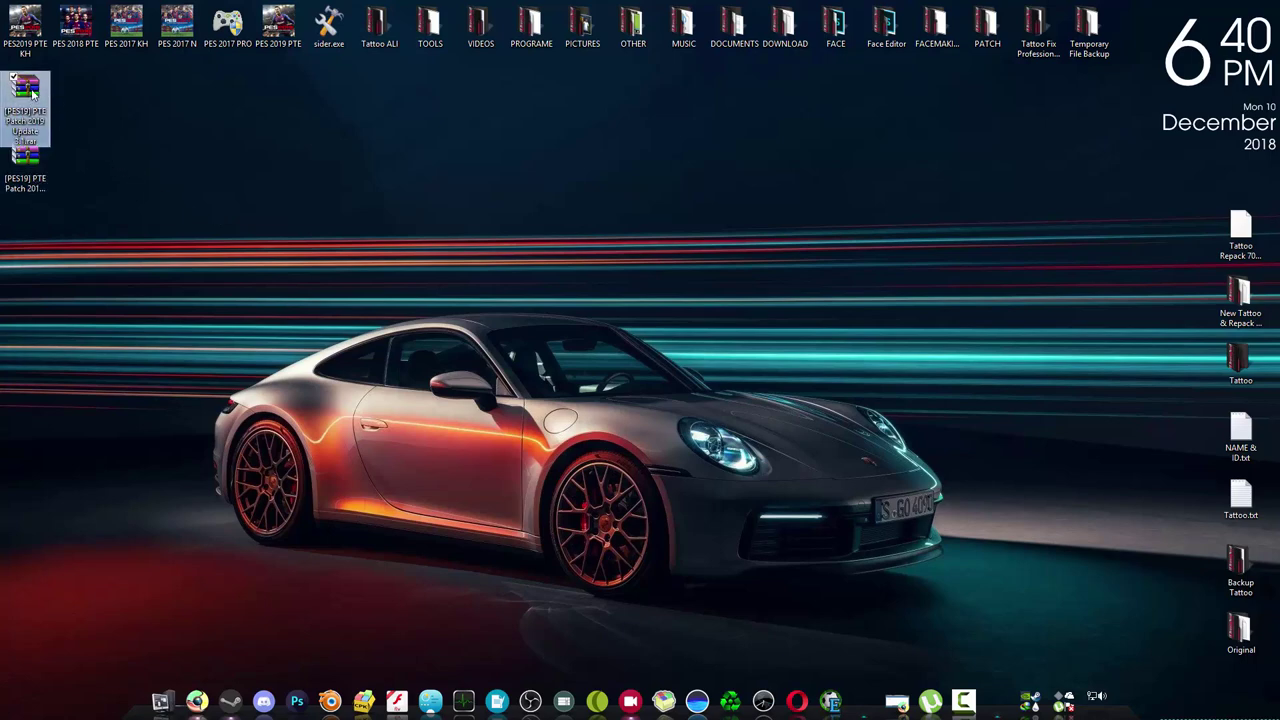
right_click(28, 92)
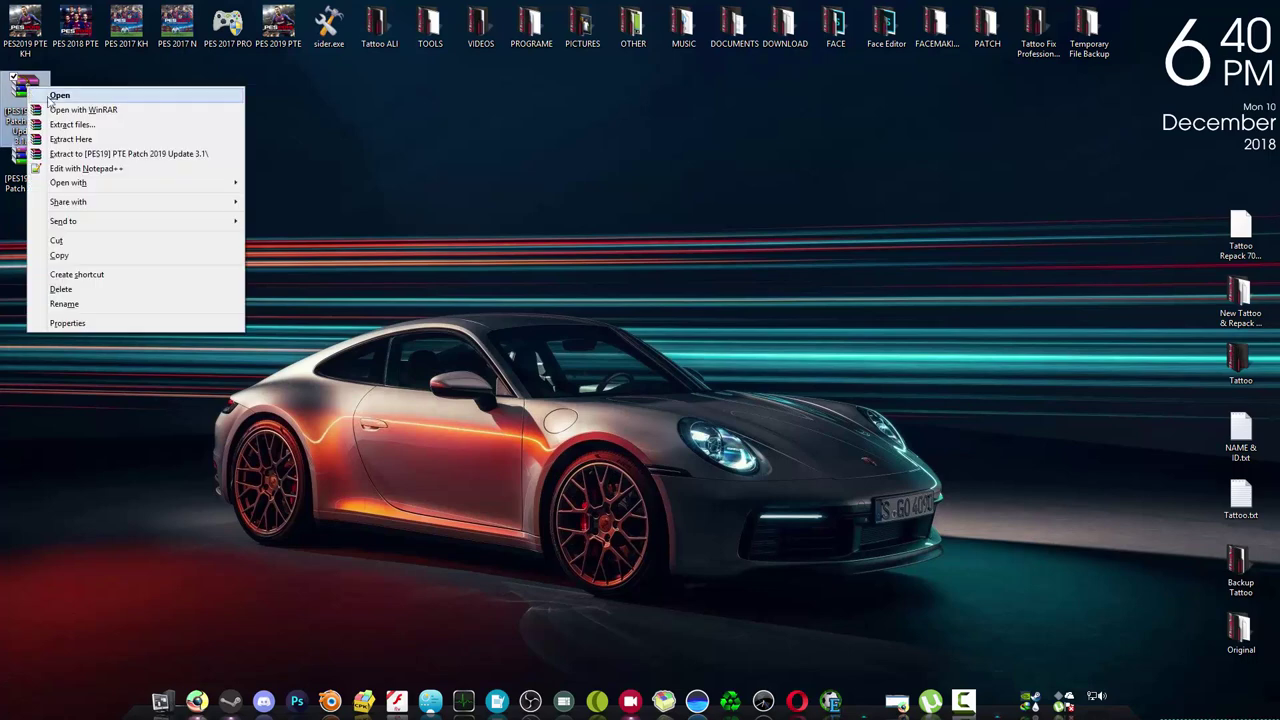
click(84, 154)
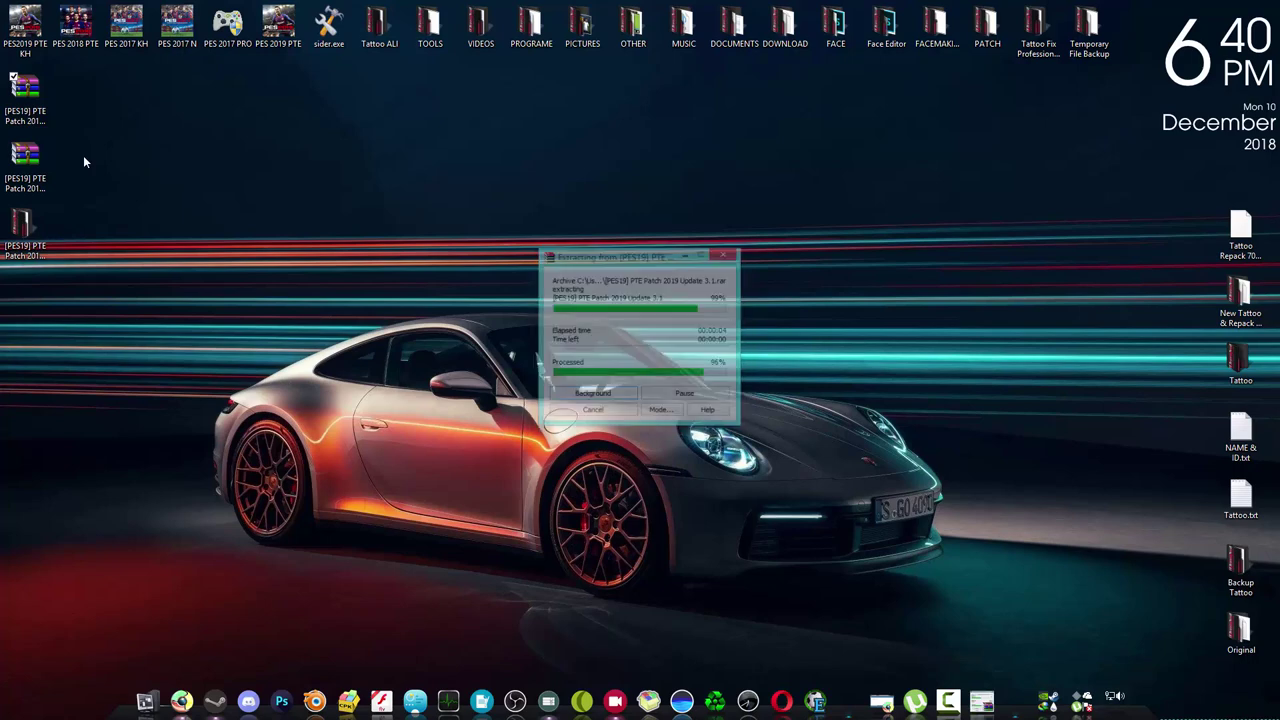
double_click(37, 236)
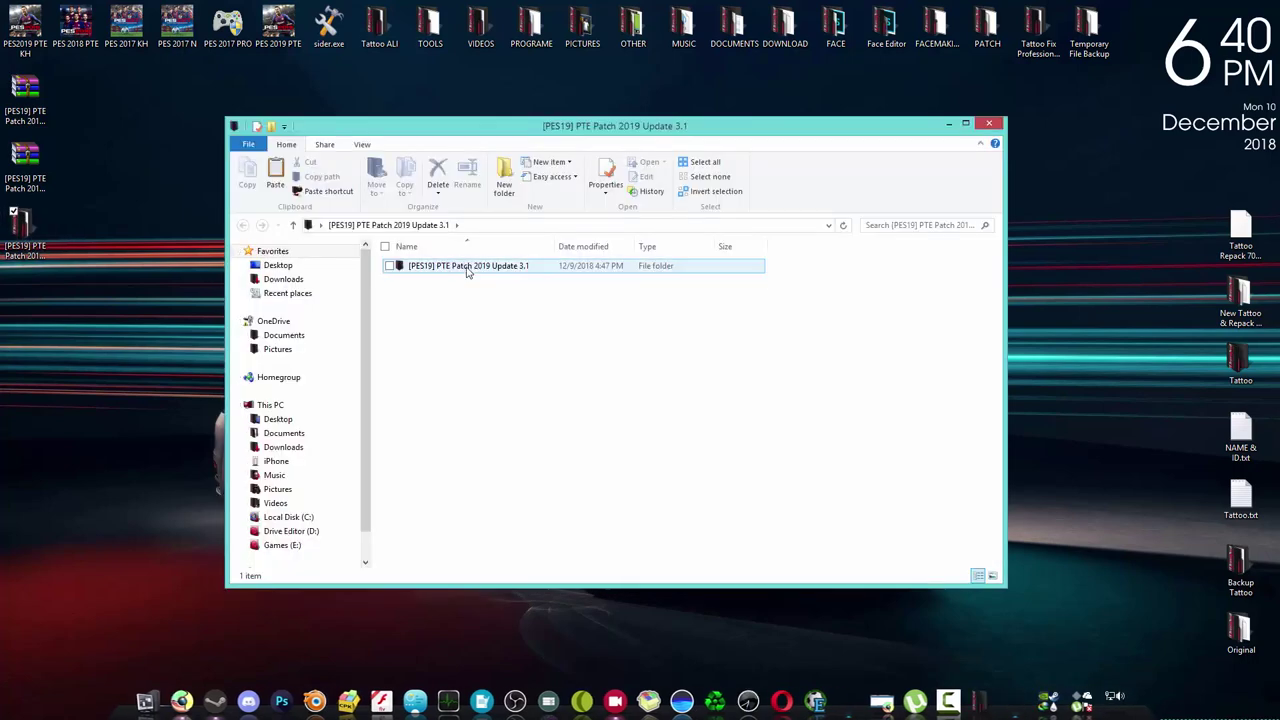
double_click(466, 268)
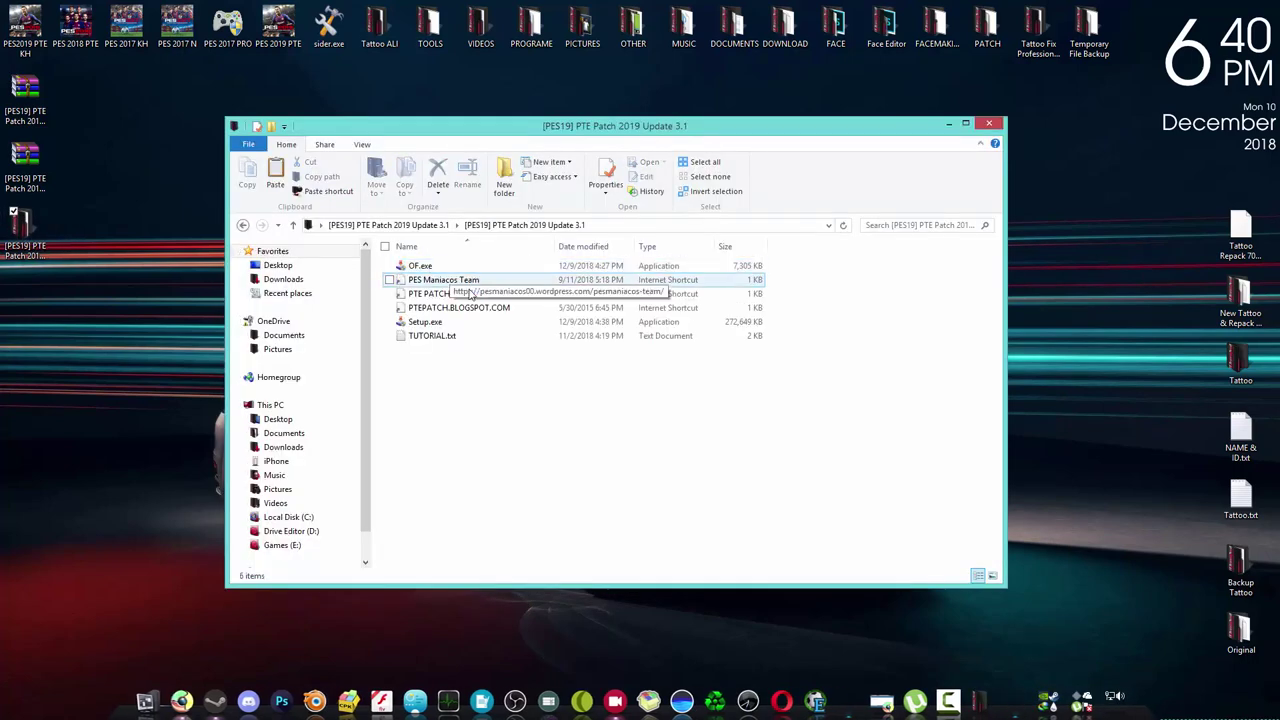
- Launch Setup.exe from the Update 3.1 folder and allow it to run anyway past Windows SmartScreen
double_click(456, 323)
right_click(457, 323)
click(460, 334)
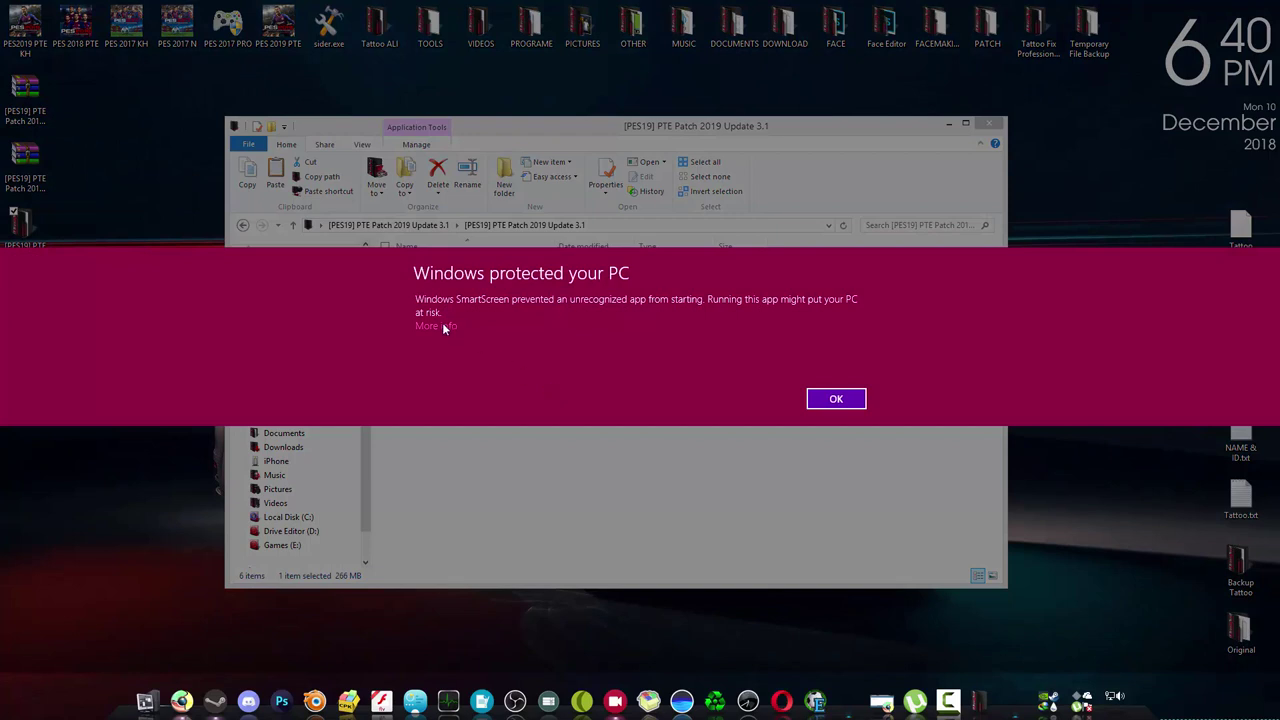
click(436, 326)
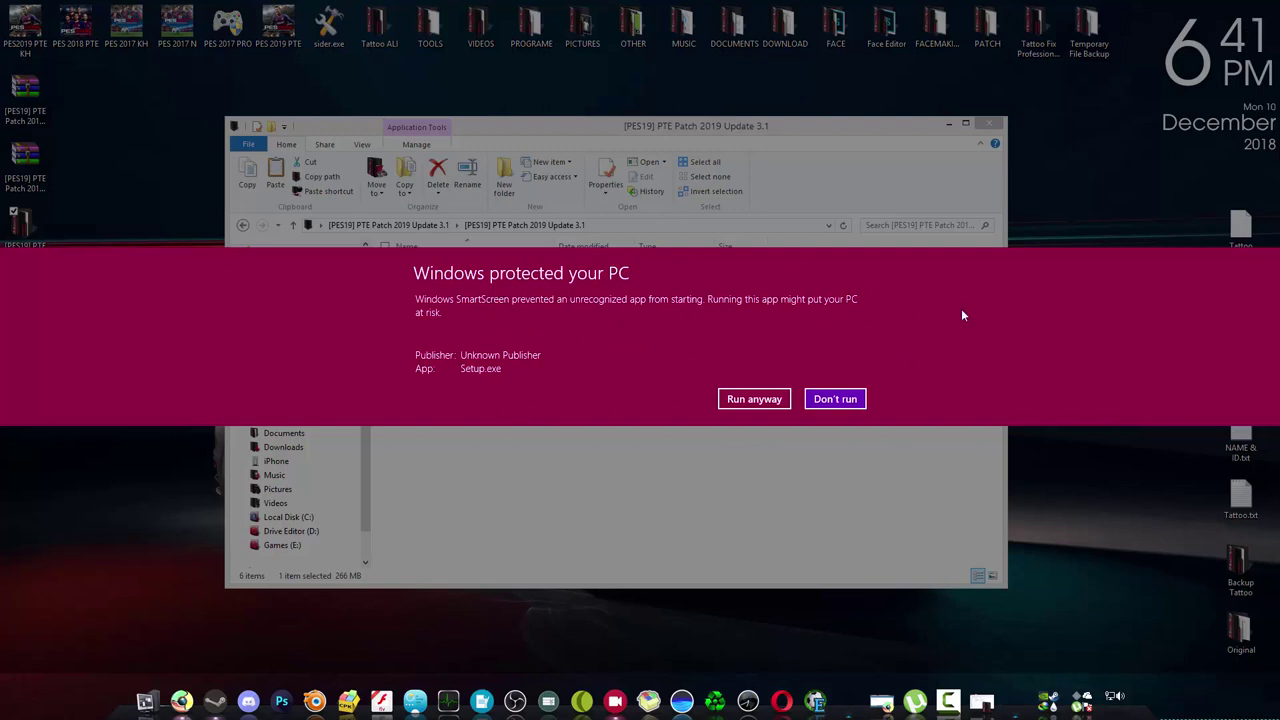
click(752, 400)
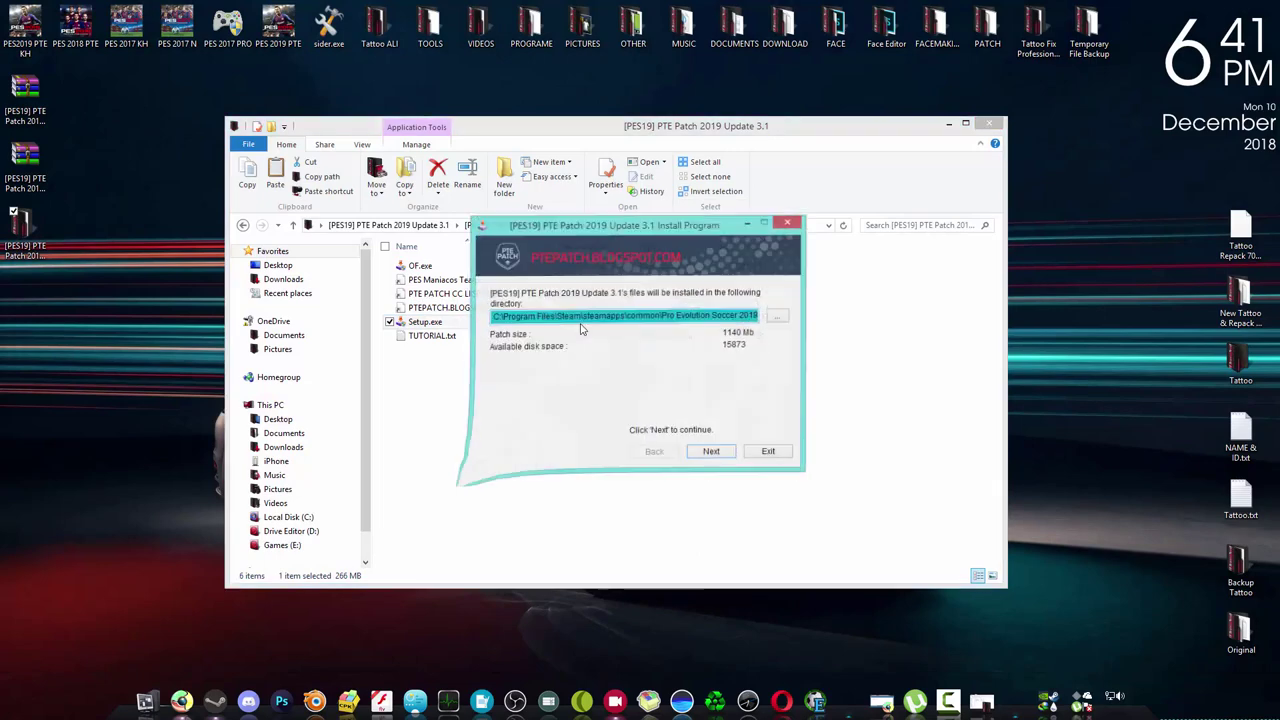
- Minimize the Update 3.1 folder window and open the installer's folder browser for the install directory
drag(590, 230, 652, 235)
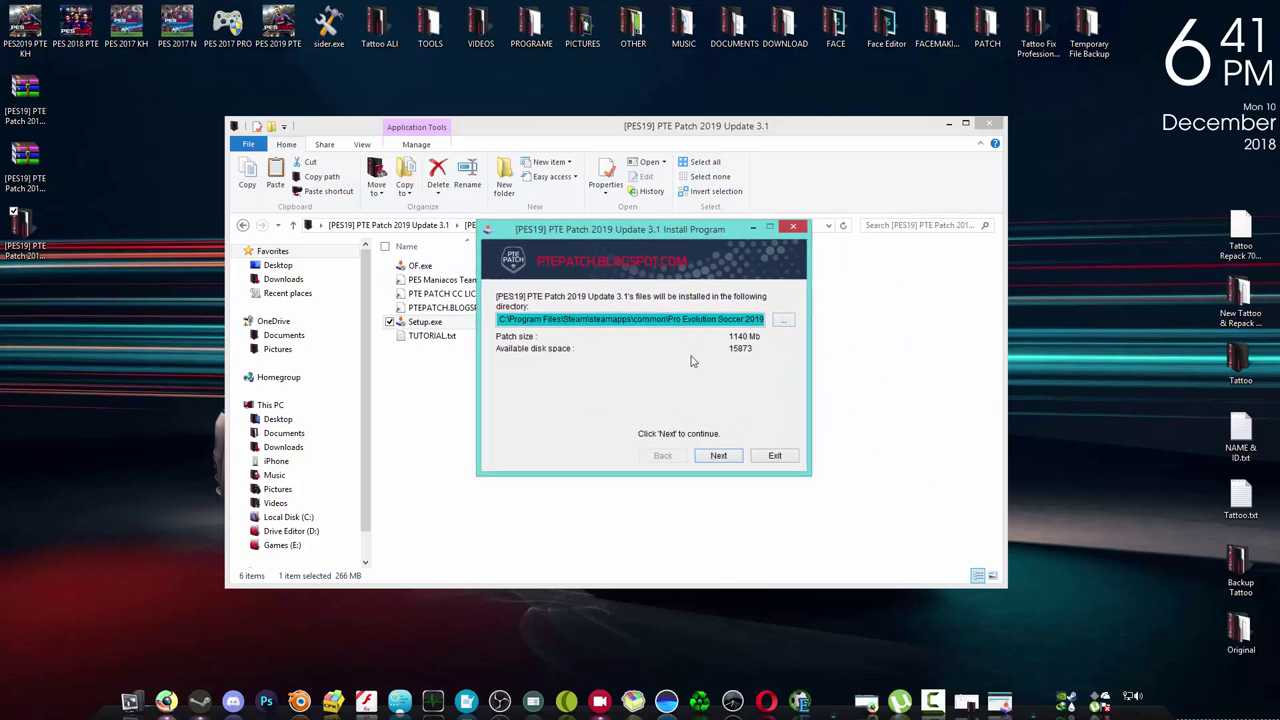
click(949, 123)
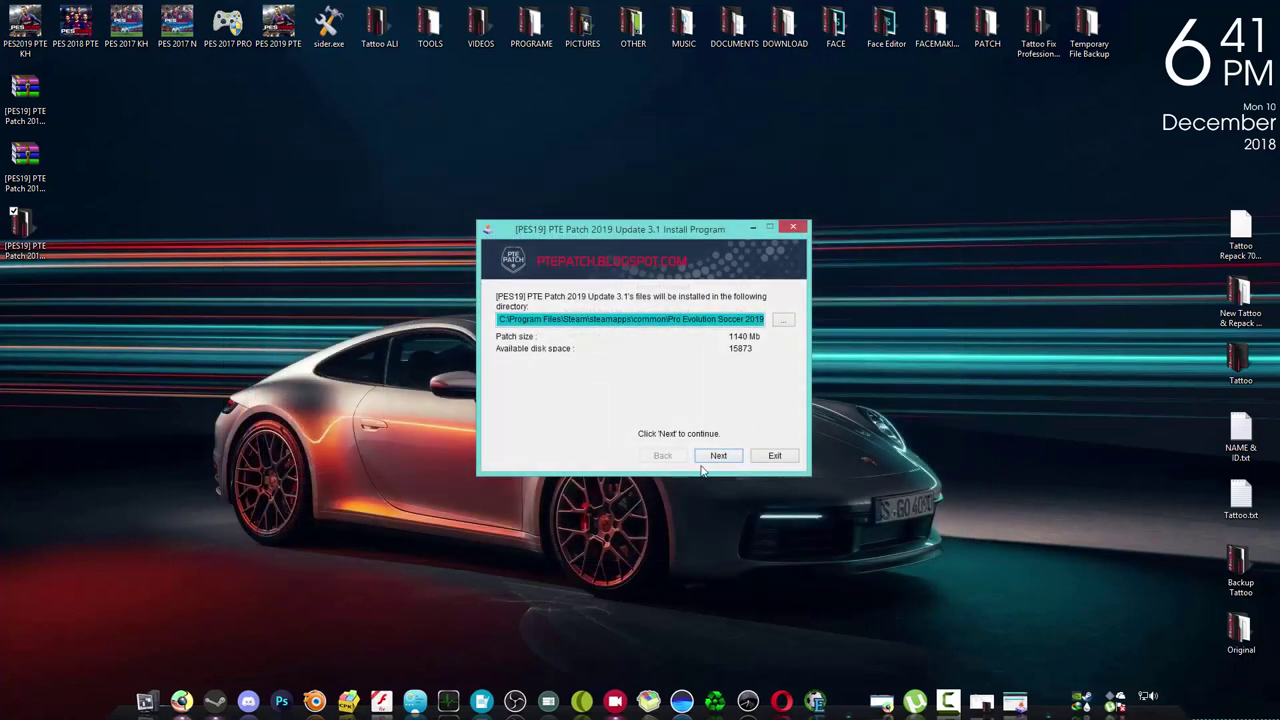
click(784, 322)
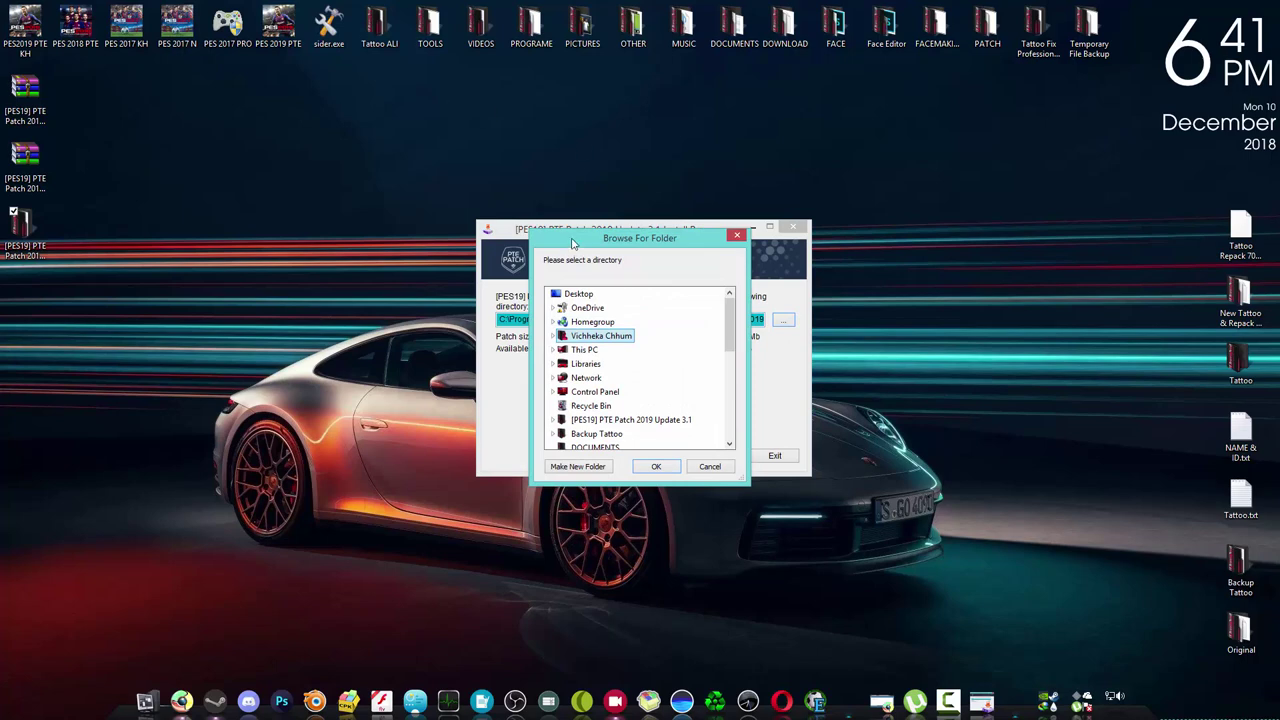
- Open the file location of the PES 2019 PTE shortcut, examine the game folder's full path, and close the folder window
click(277, 33)
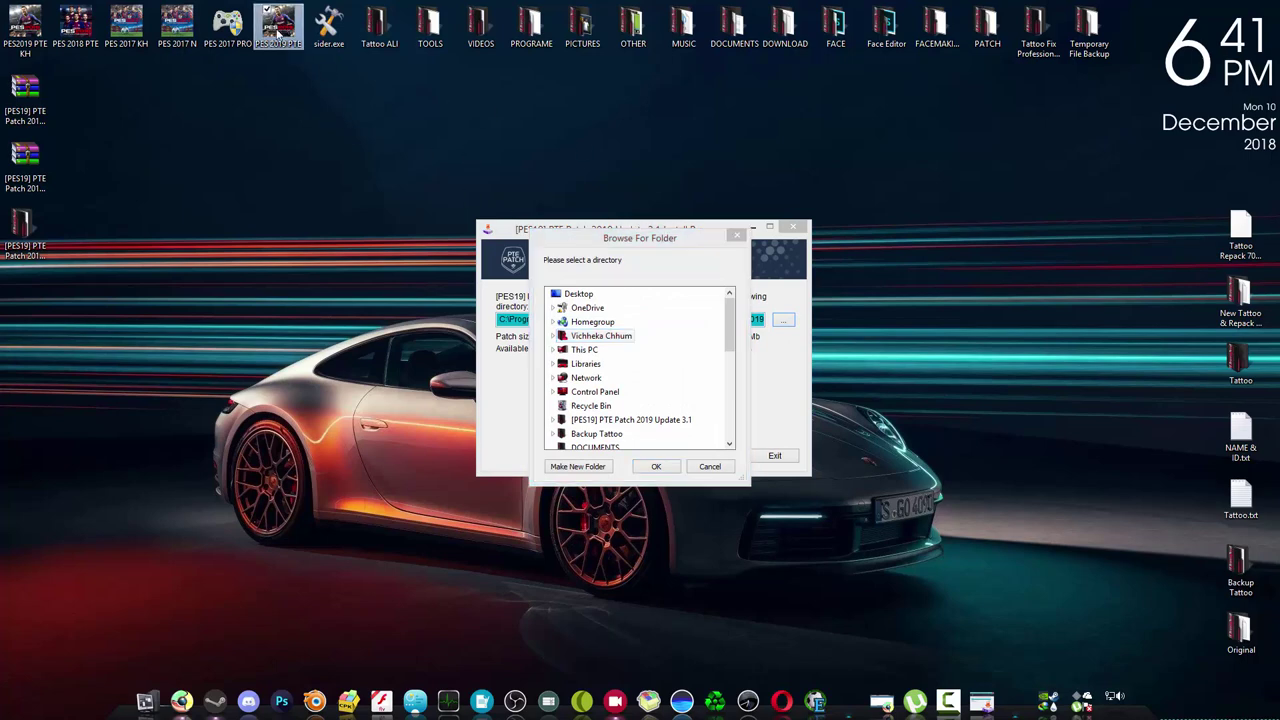
right_click(277, 37)
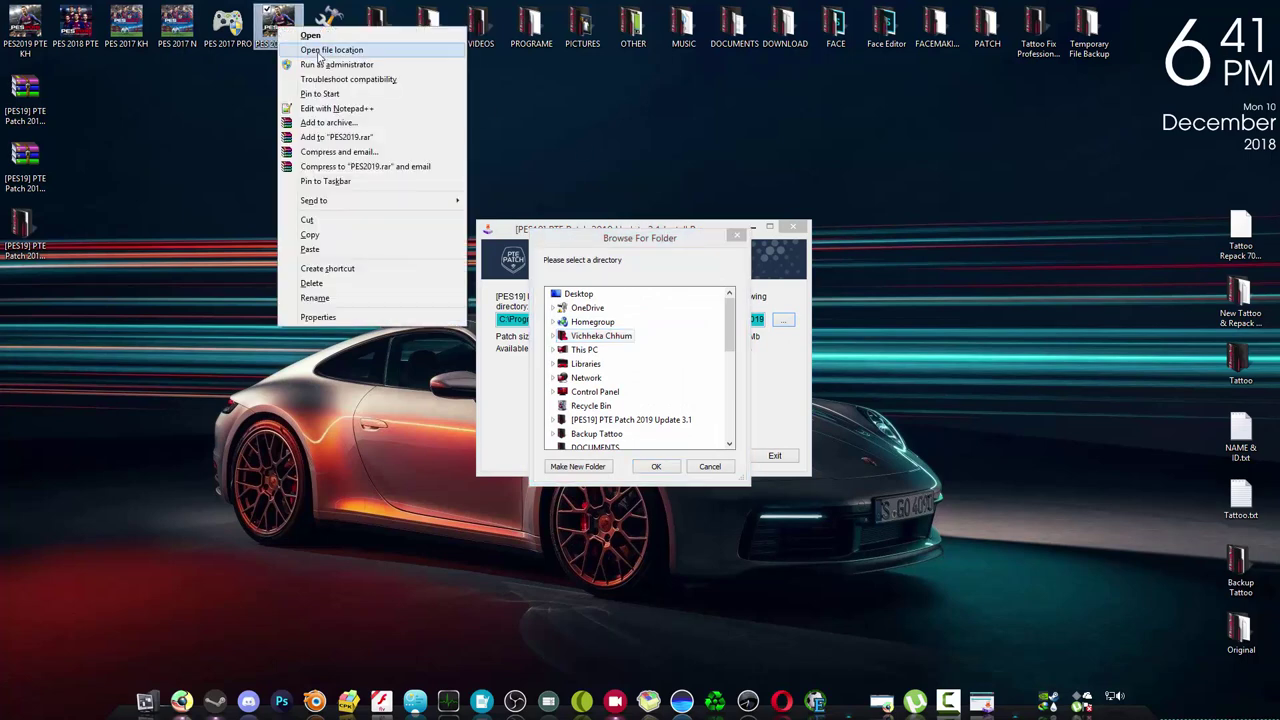
click(329, 49)
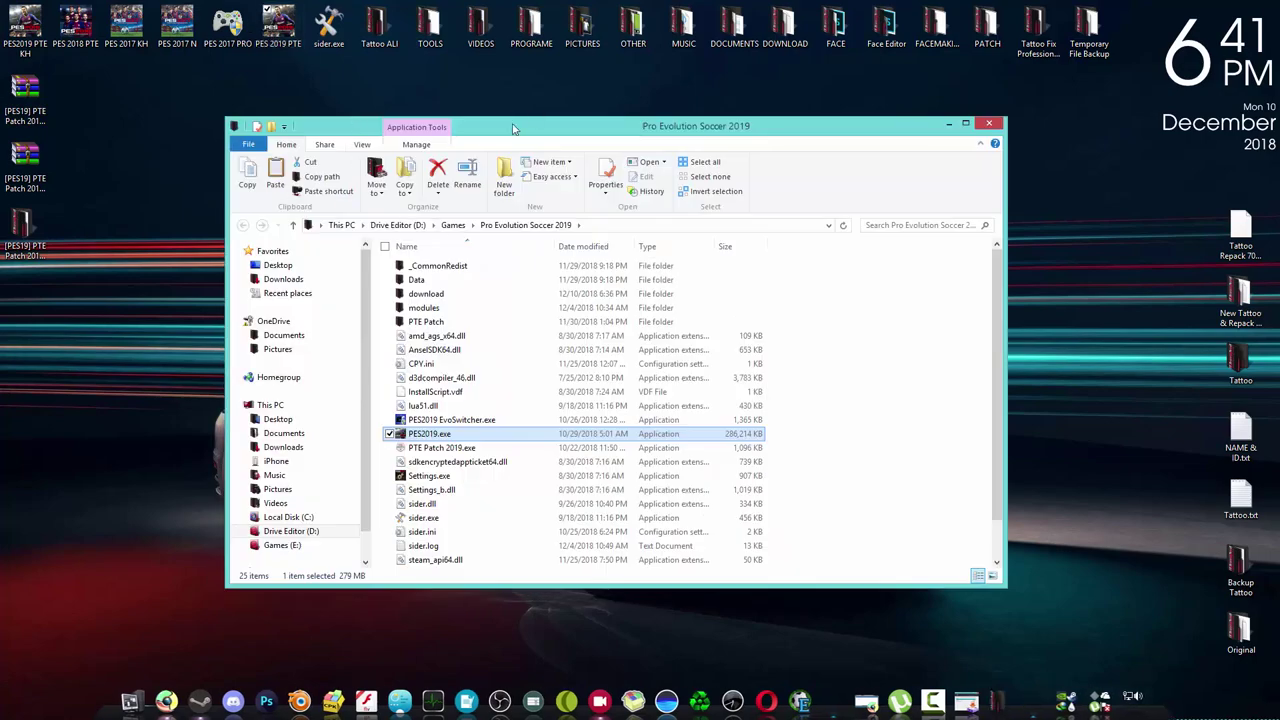
drag(513, 129, 690, 78)
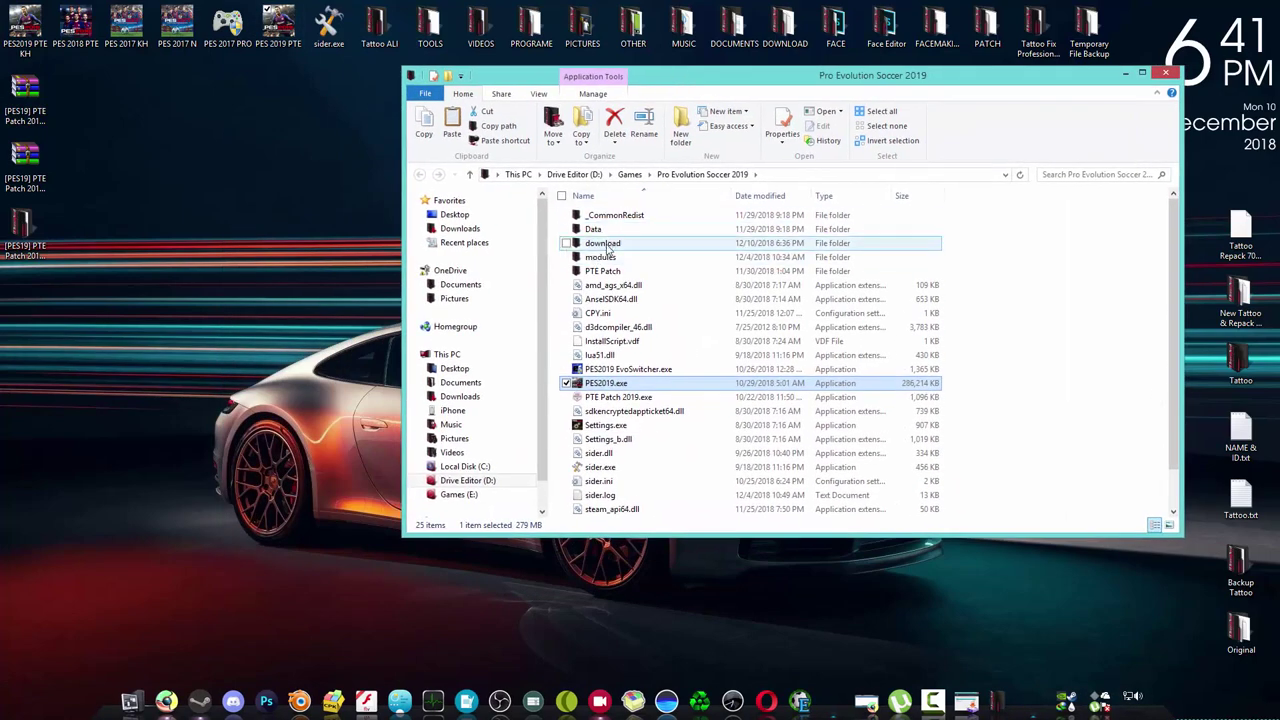
click(801, 174)
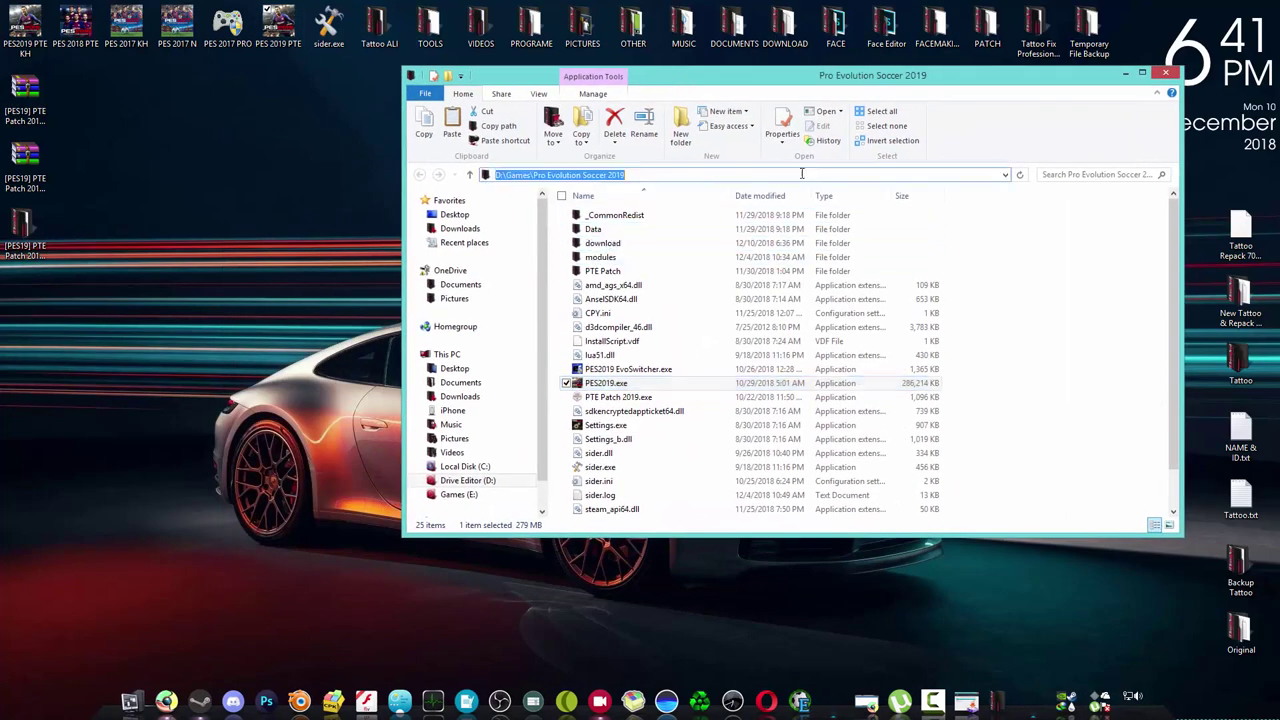
click(556, 266)
click(784, 176)
click(566, 174)
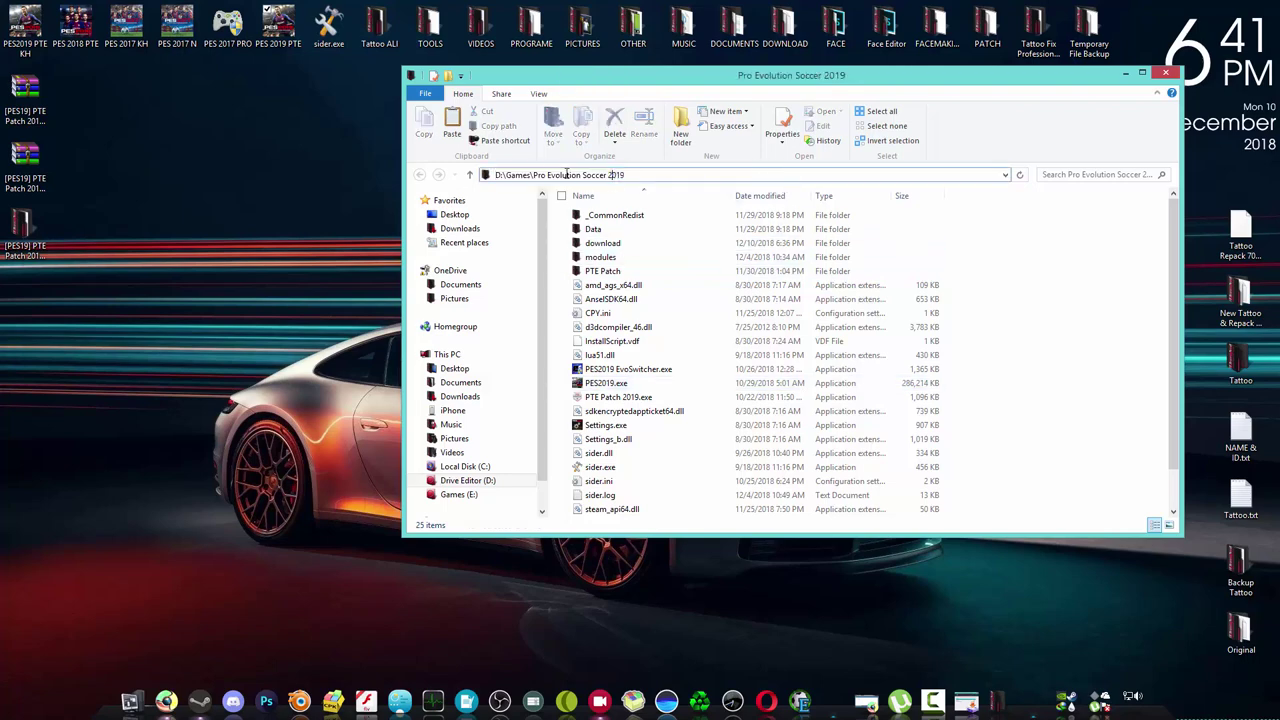
drag(525, 174, 492, 174)
click(503, 174)
drag(636, 176, 537, 169)
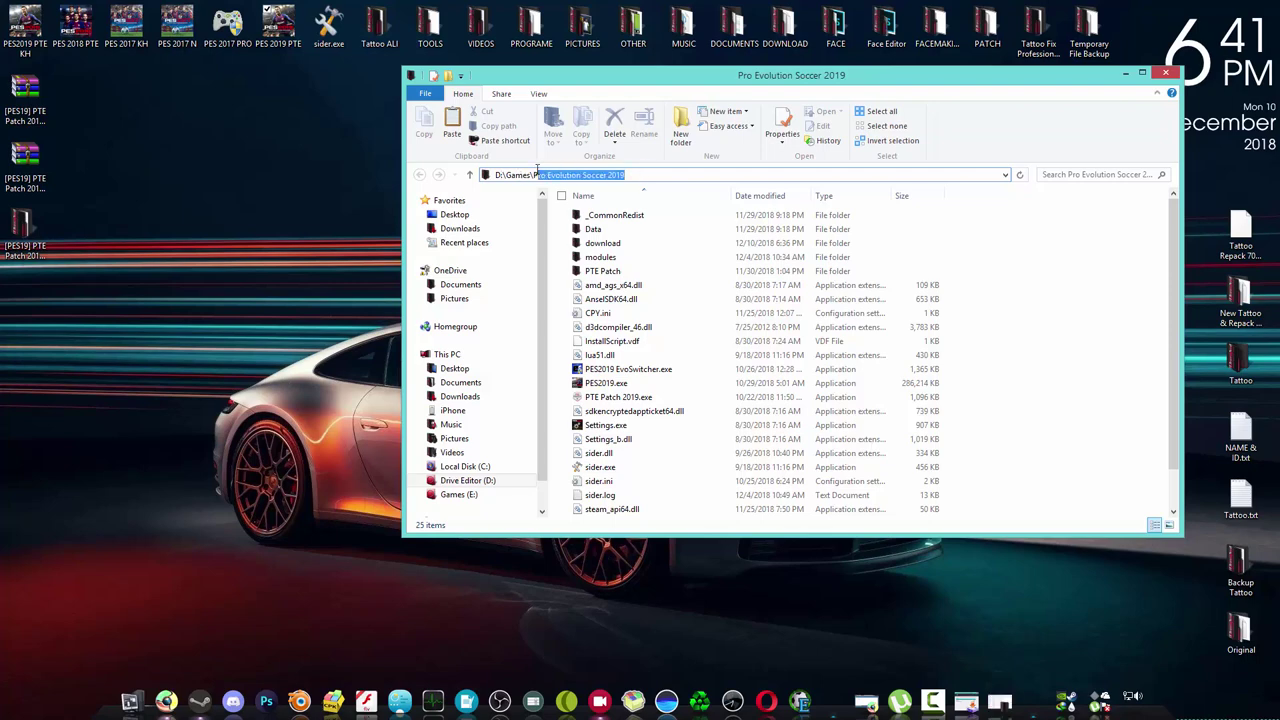
click(1167, 75)
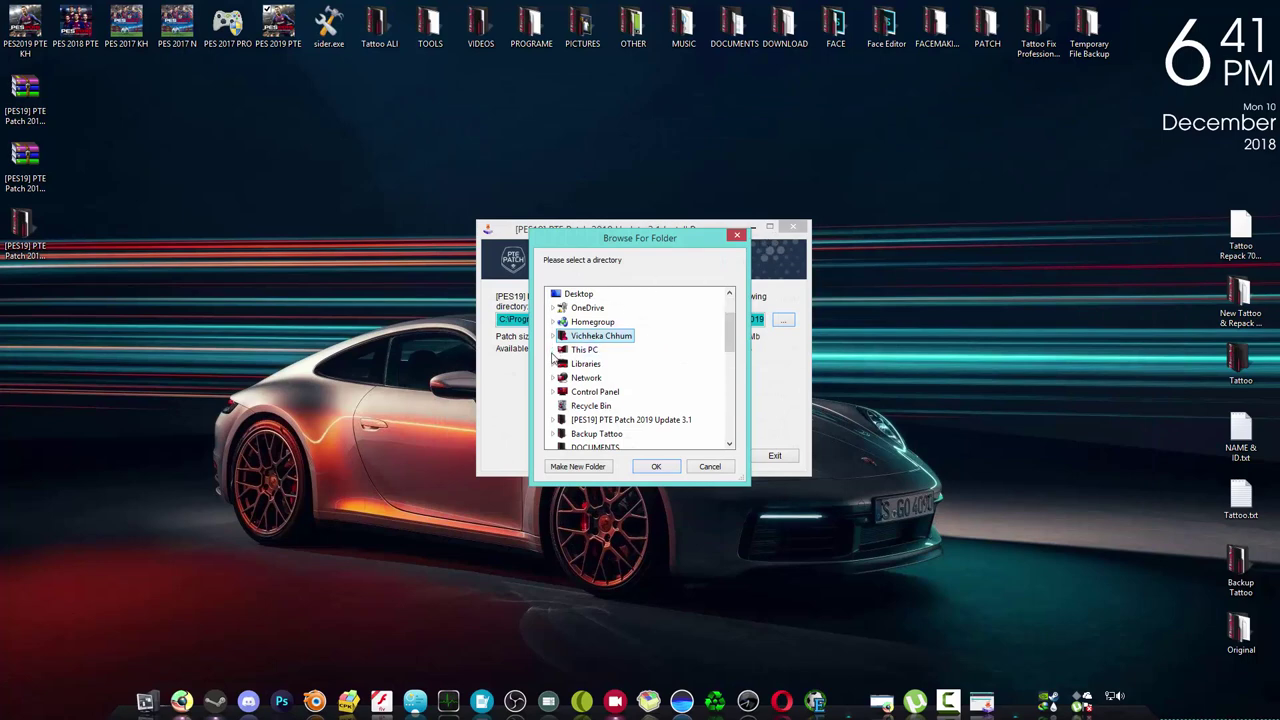
- Expand This PC, Drive Editor (D:) and Games in the directory tree down to Pro Evolution Soccer 2019, and collapse the drive again
click(553, 351)
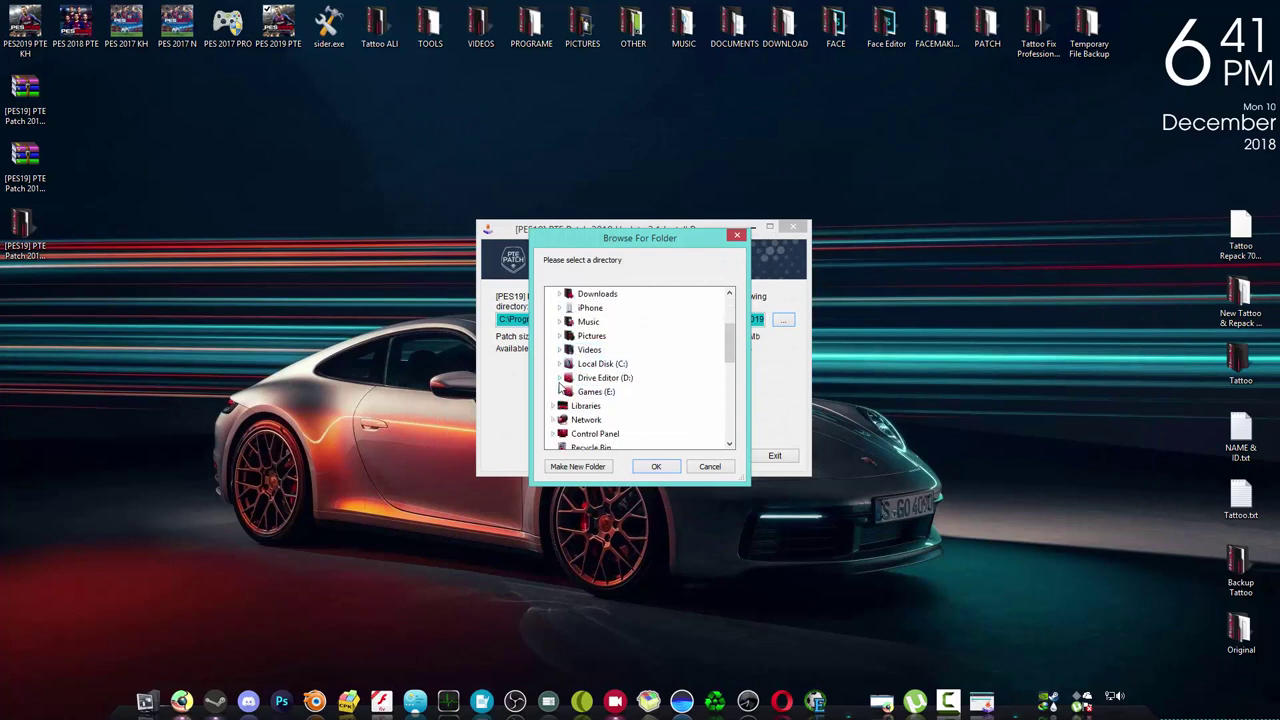
click(559, 378)
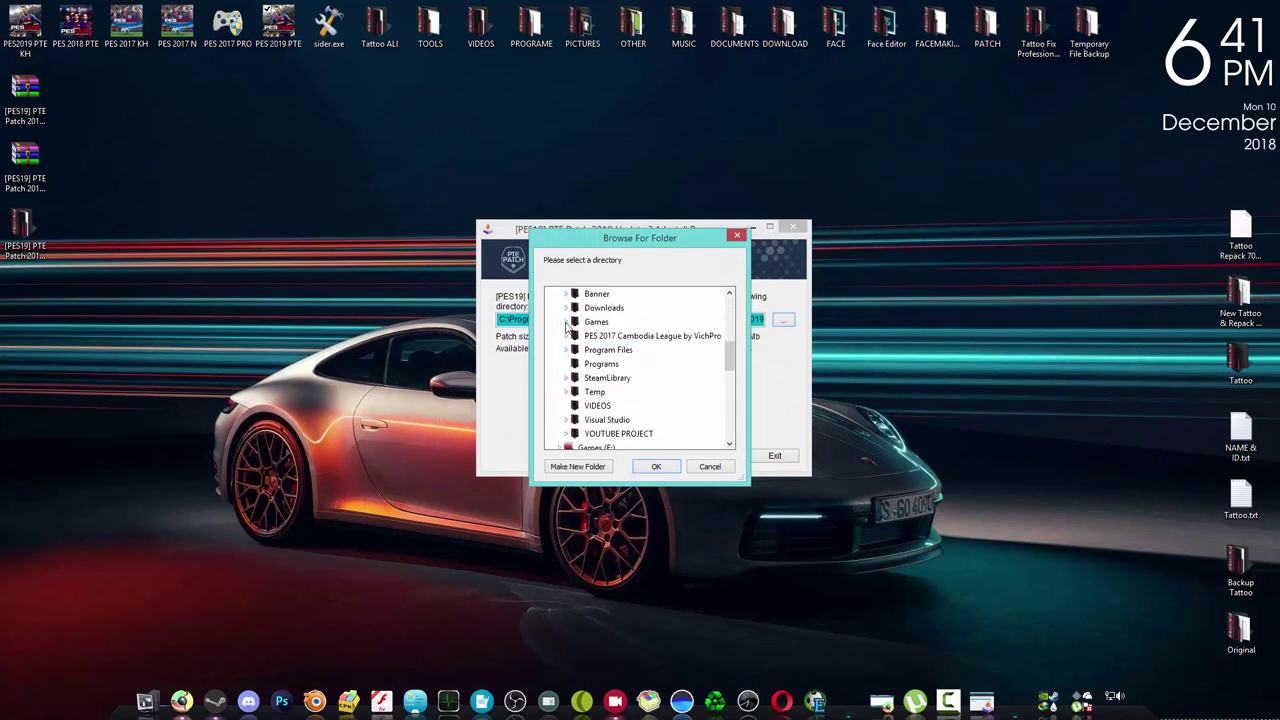
click(566, 323)
click(579, 363)
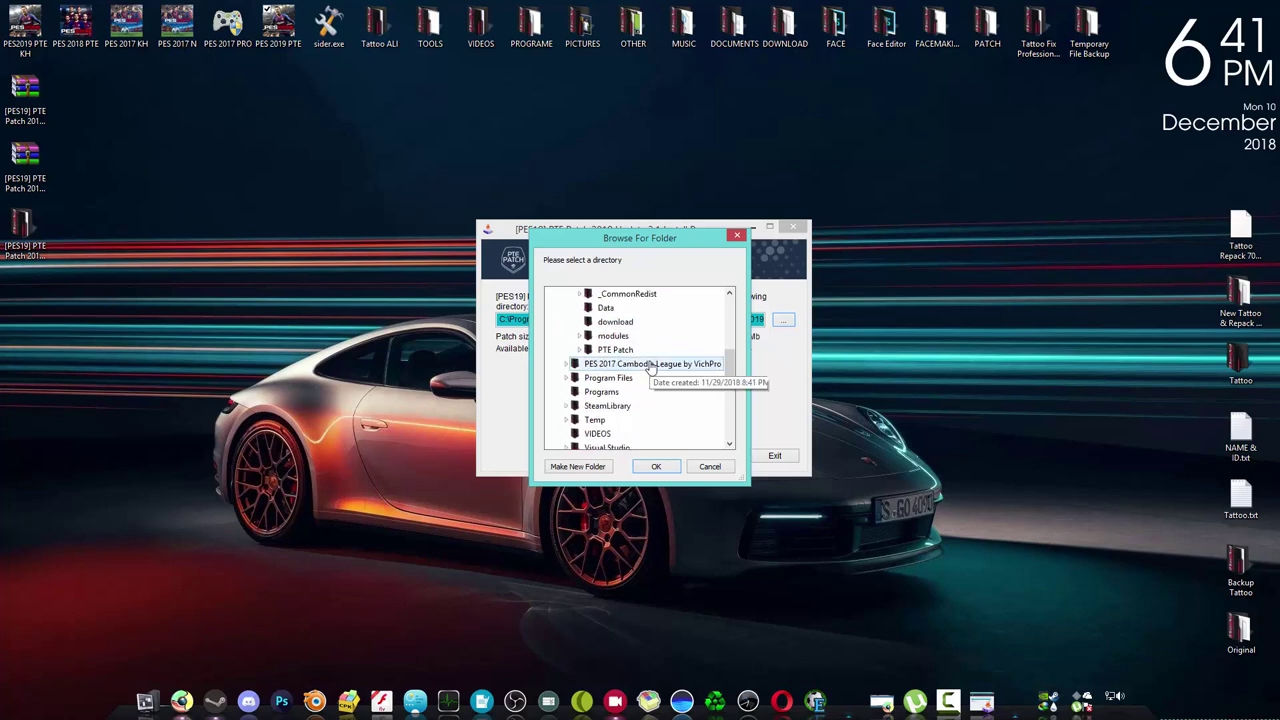
scroll(650, 335, up, 1)
scroll(630, 335, up, 2)
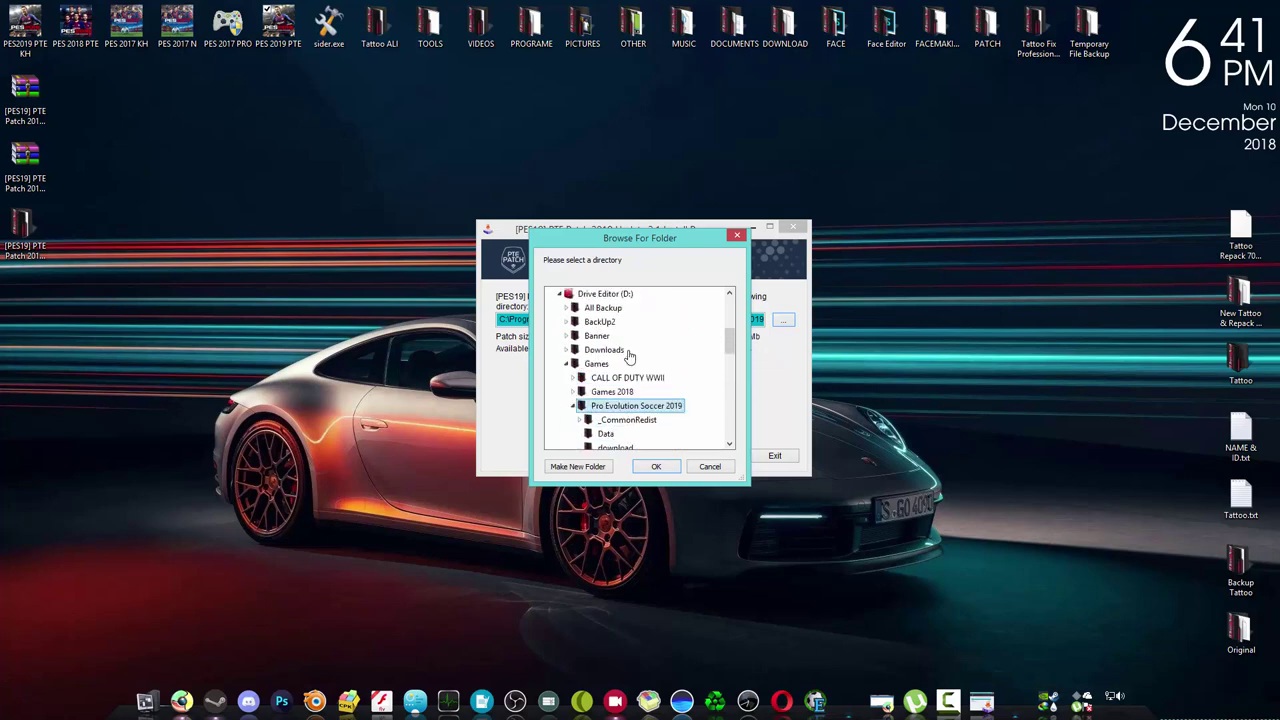
click(577, 406)
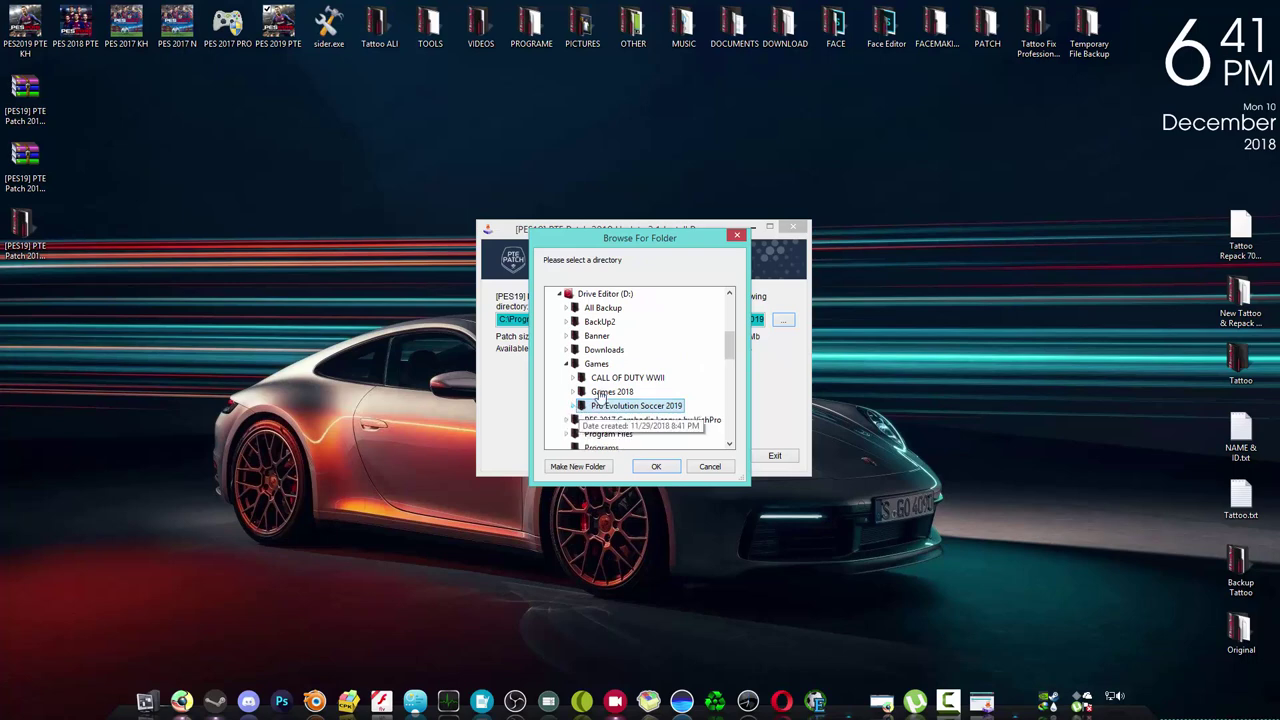
scroll(575, 400, up, 2)
click(561, 378)
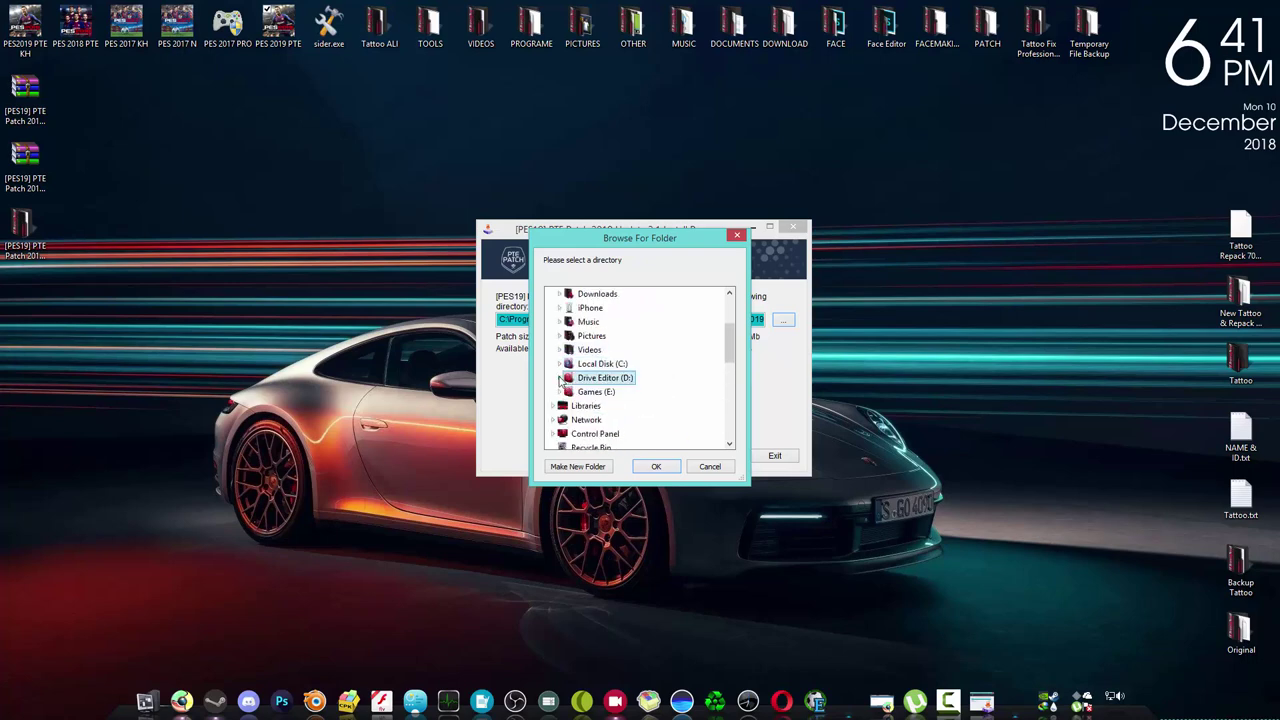
- Recheck the game's install path through the PES 2019 PTE shortcut's file location, and close the folder window
right_click(285, 25)
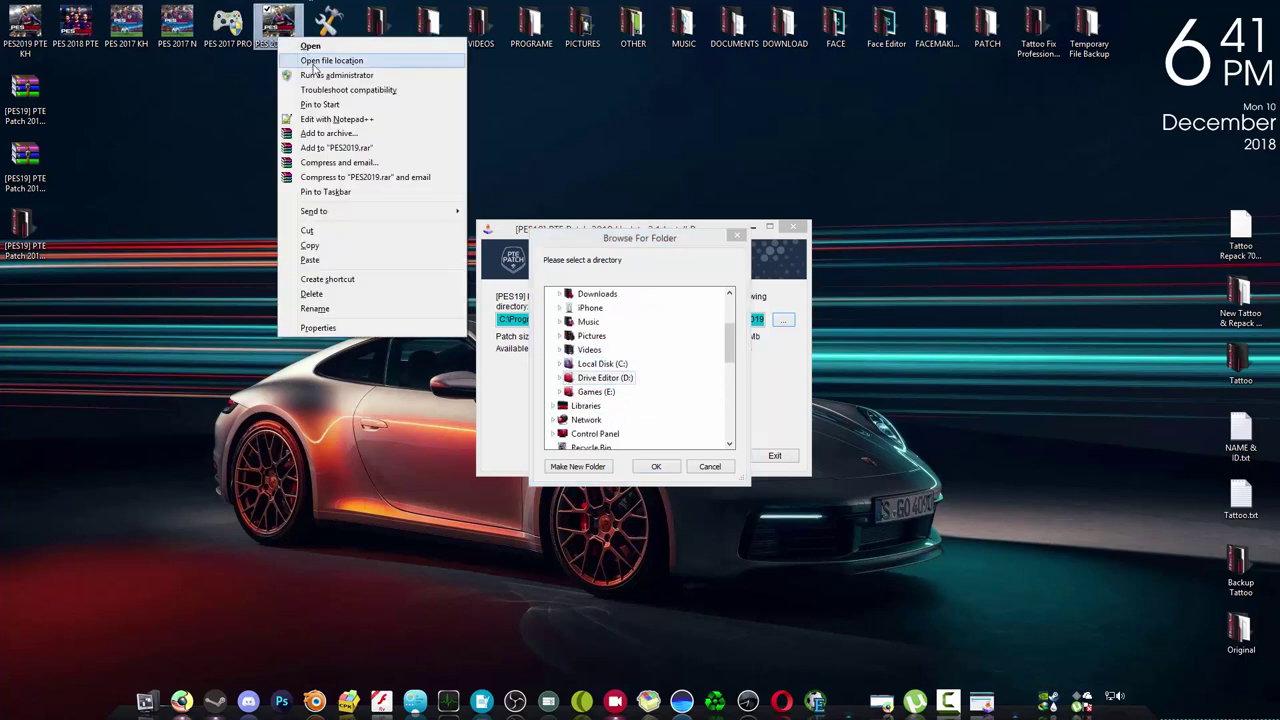
click(312, 60)
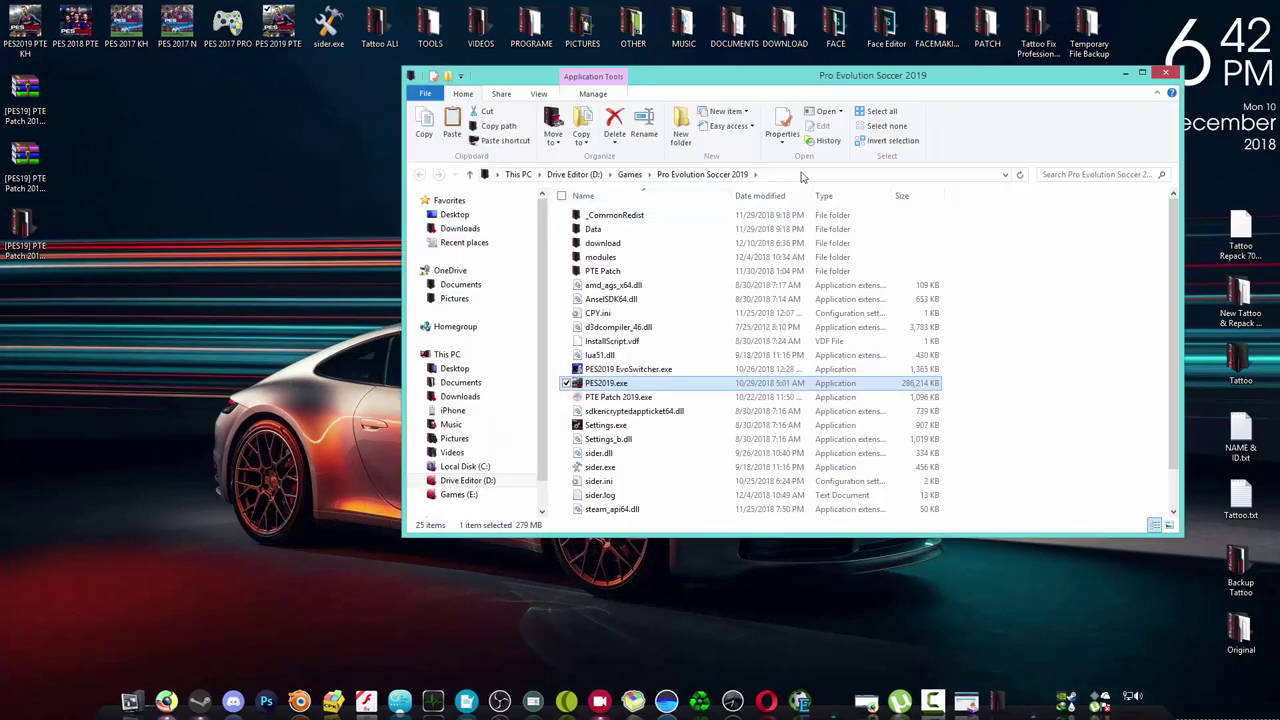
click(800, 176)
click(801, 174)
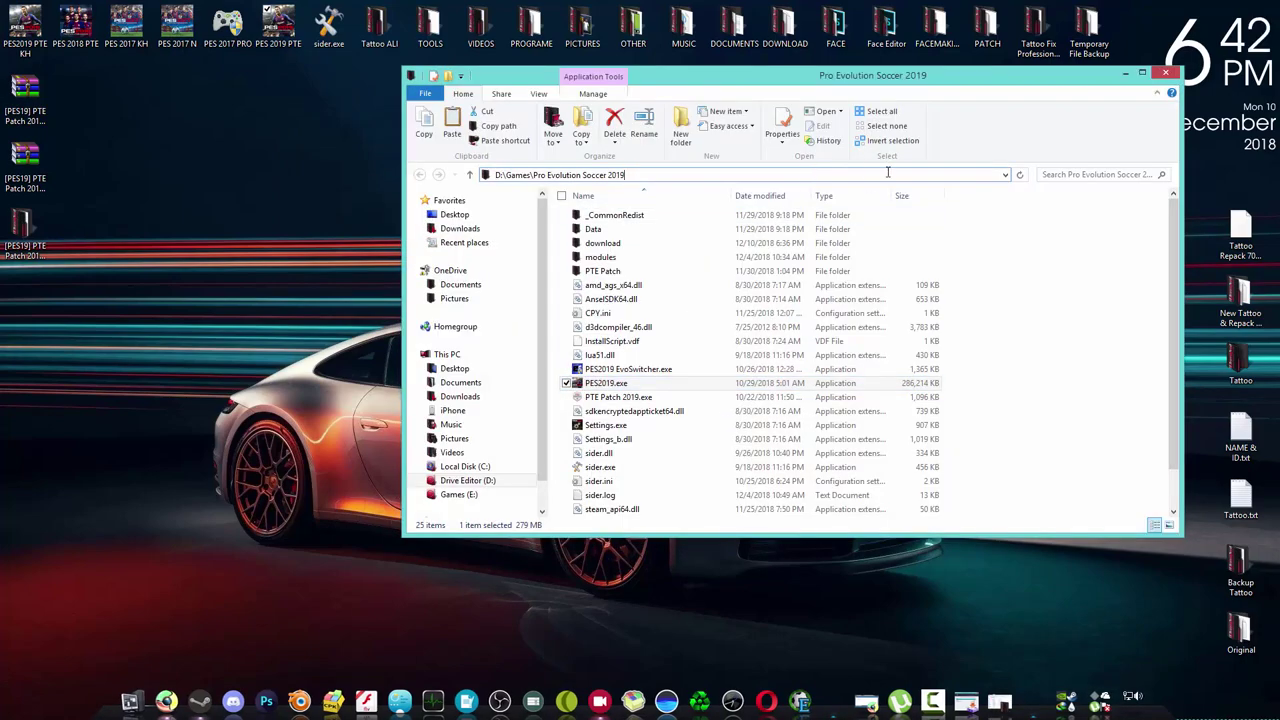
click(1168, 76)
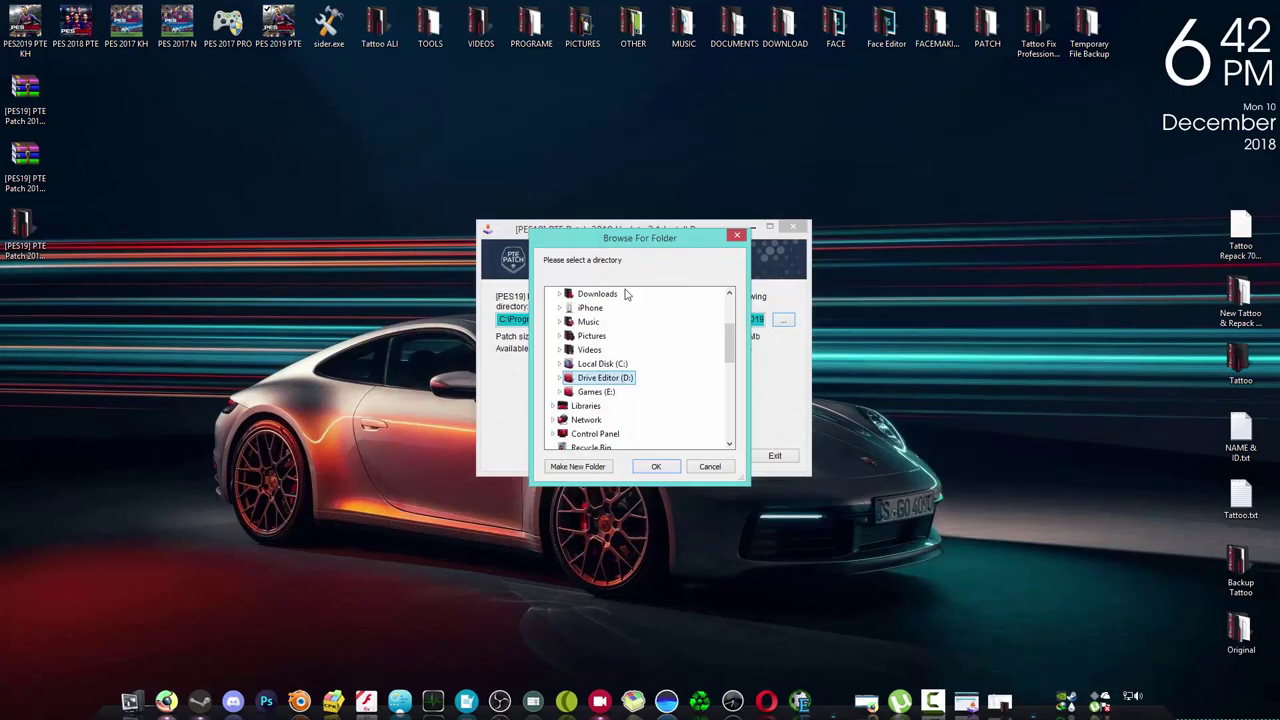
- Set the Update 3.1 install directory to D:\Games\Pro Evolution Soccer 2019
double_click(576, 381)
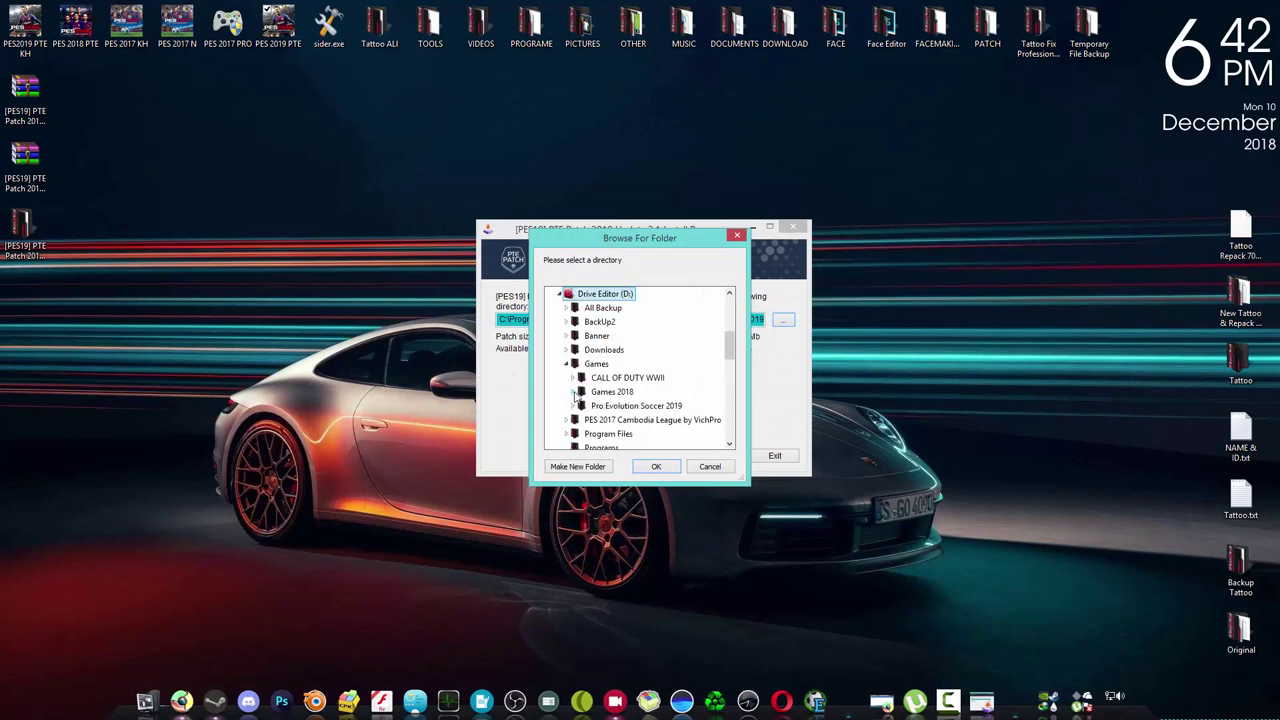
double_click(632, 405)
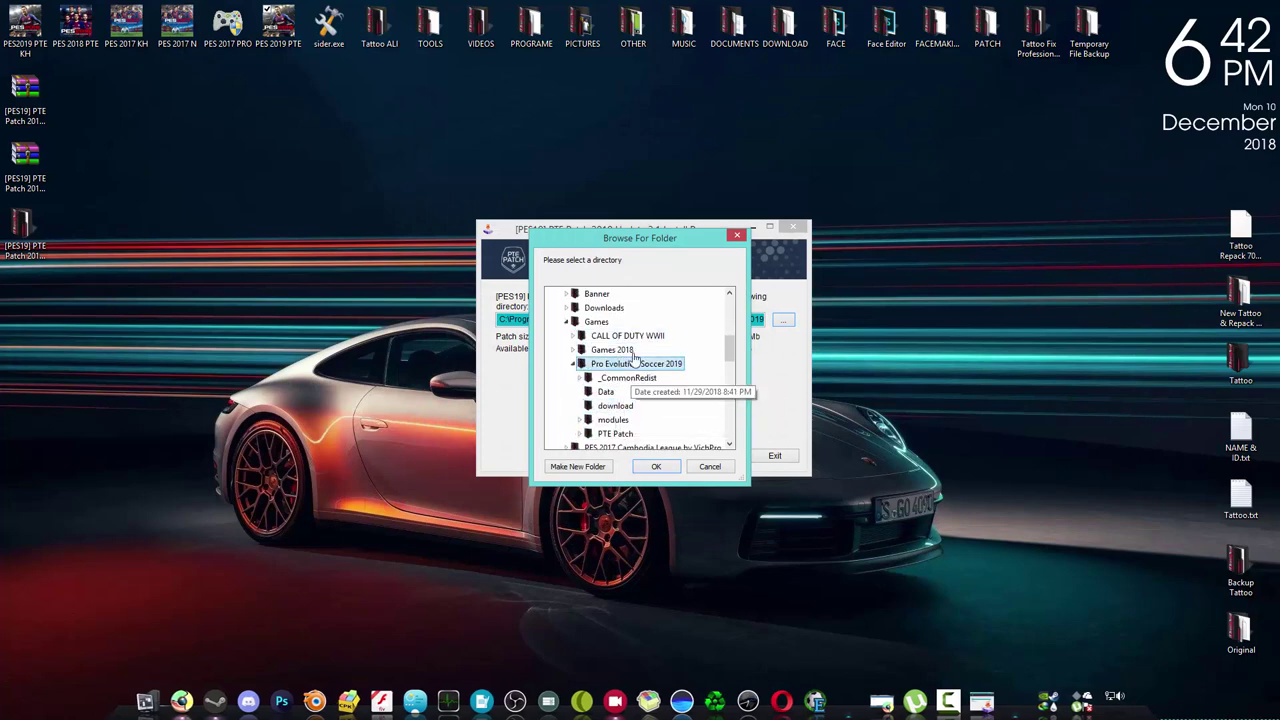
scroll(636, 417, down, 1)
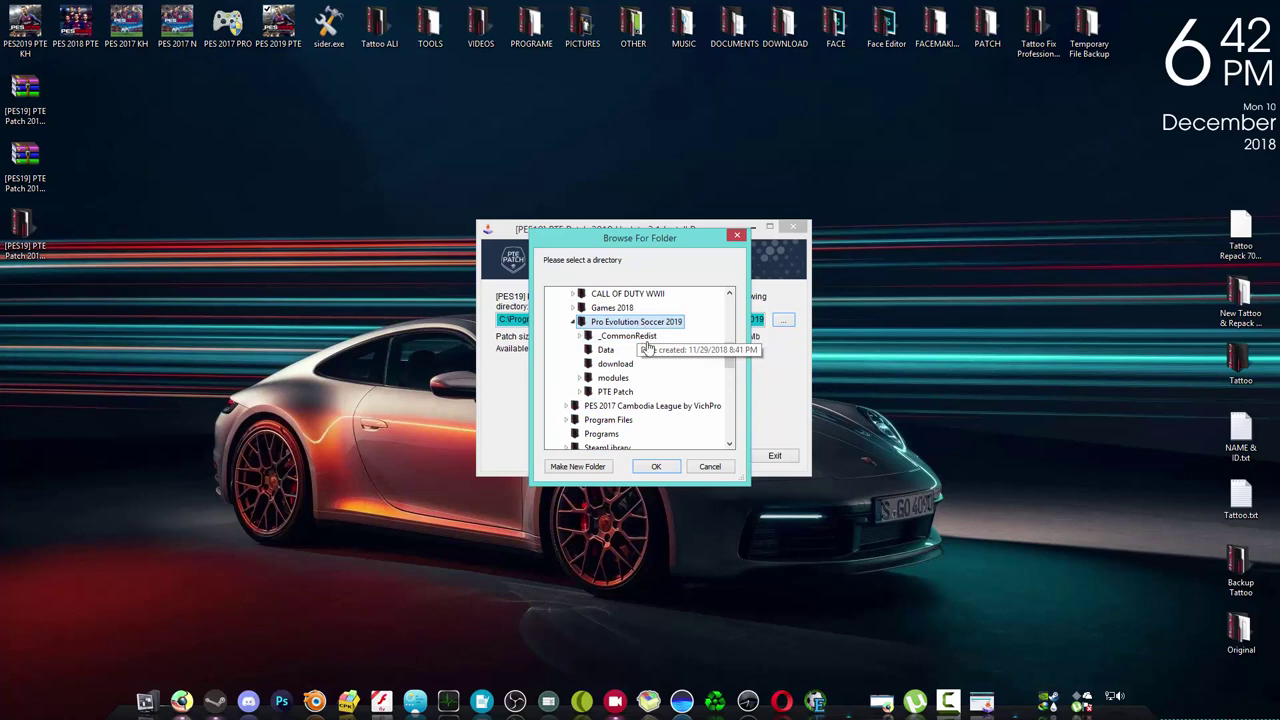
click(636, 469)
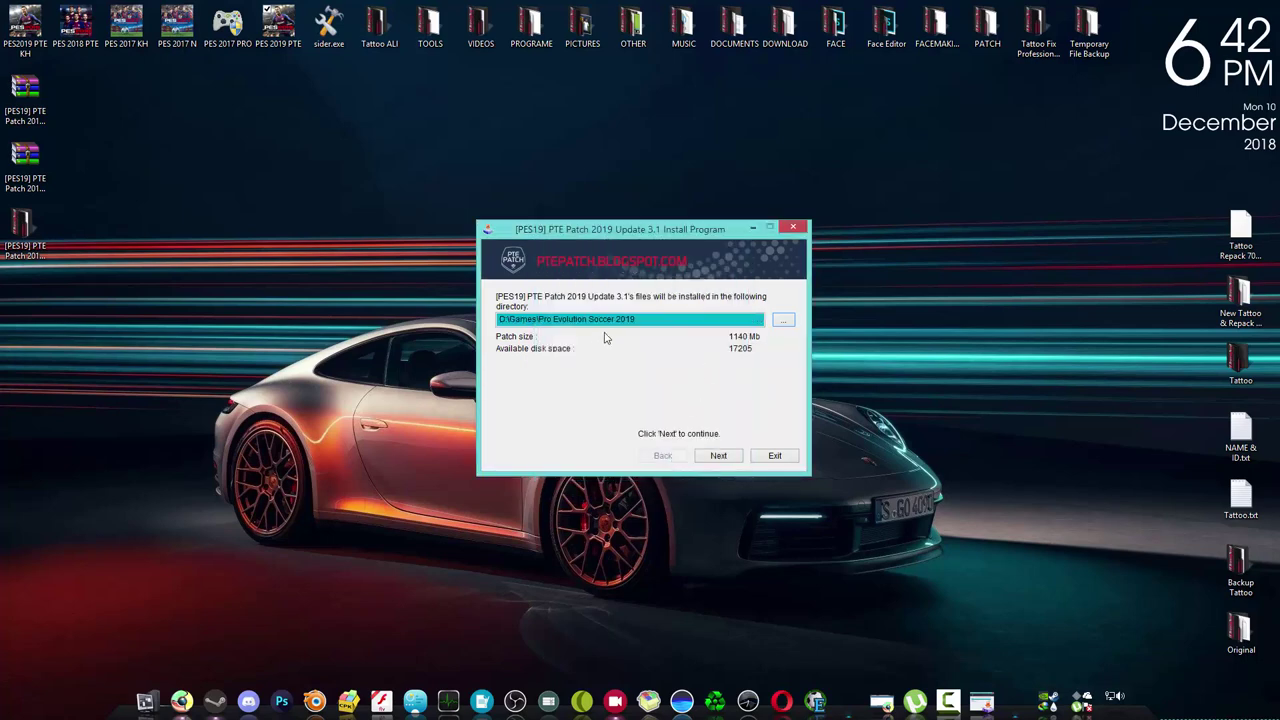
- Start the PTE Patch 2019 Update 3.1 installation and let it run through to the OF installer
click(689, 316)
click(719, 456)
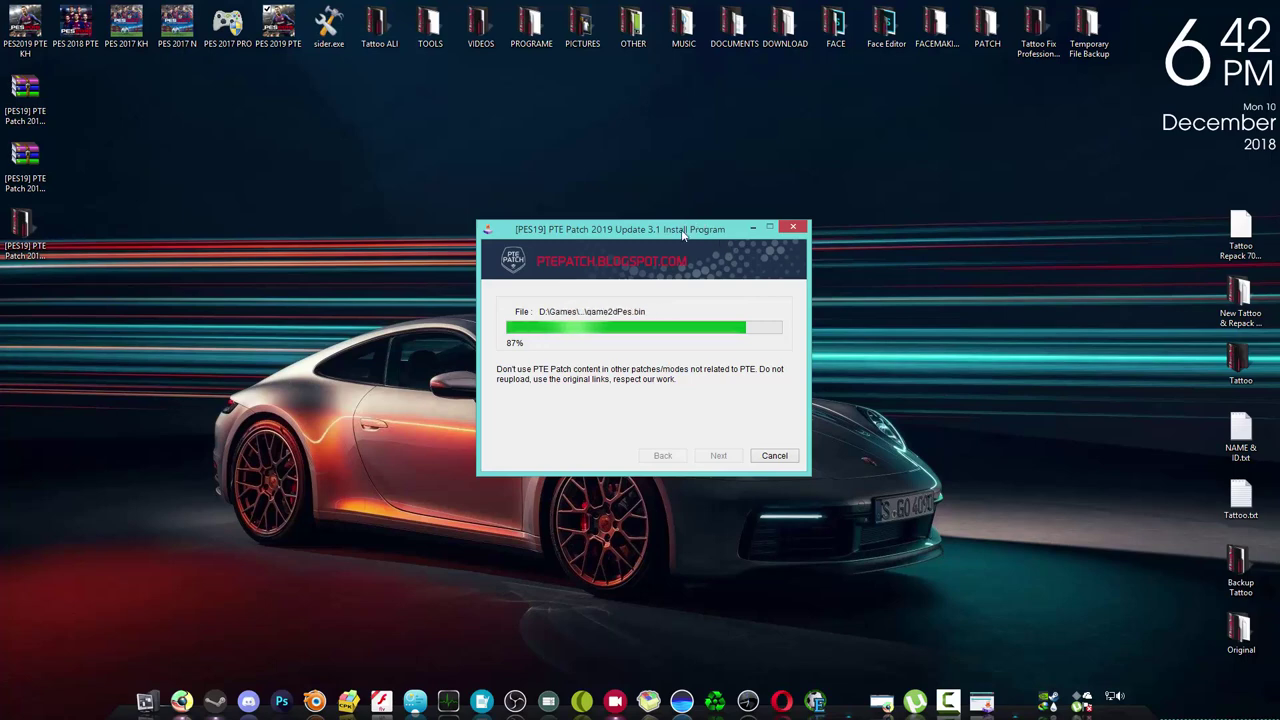
drag(678, 233, 676, 230)
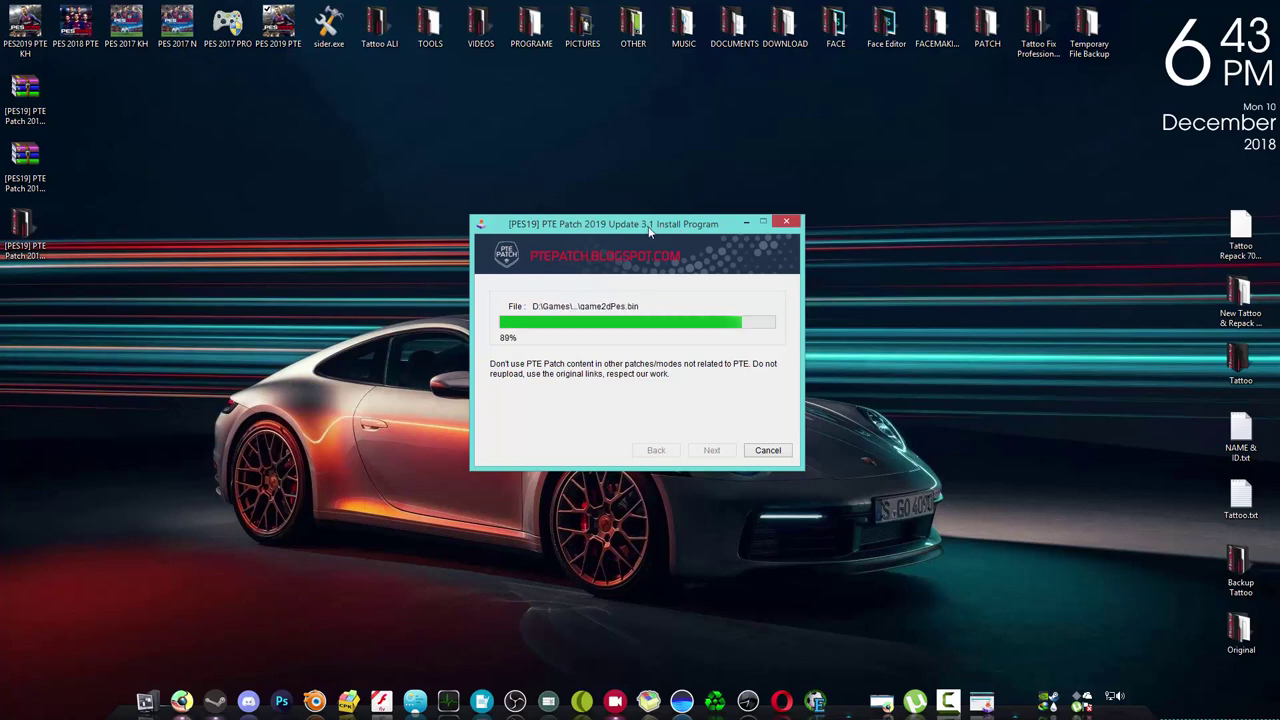
drag(628, 222, 625, 222)
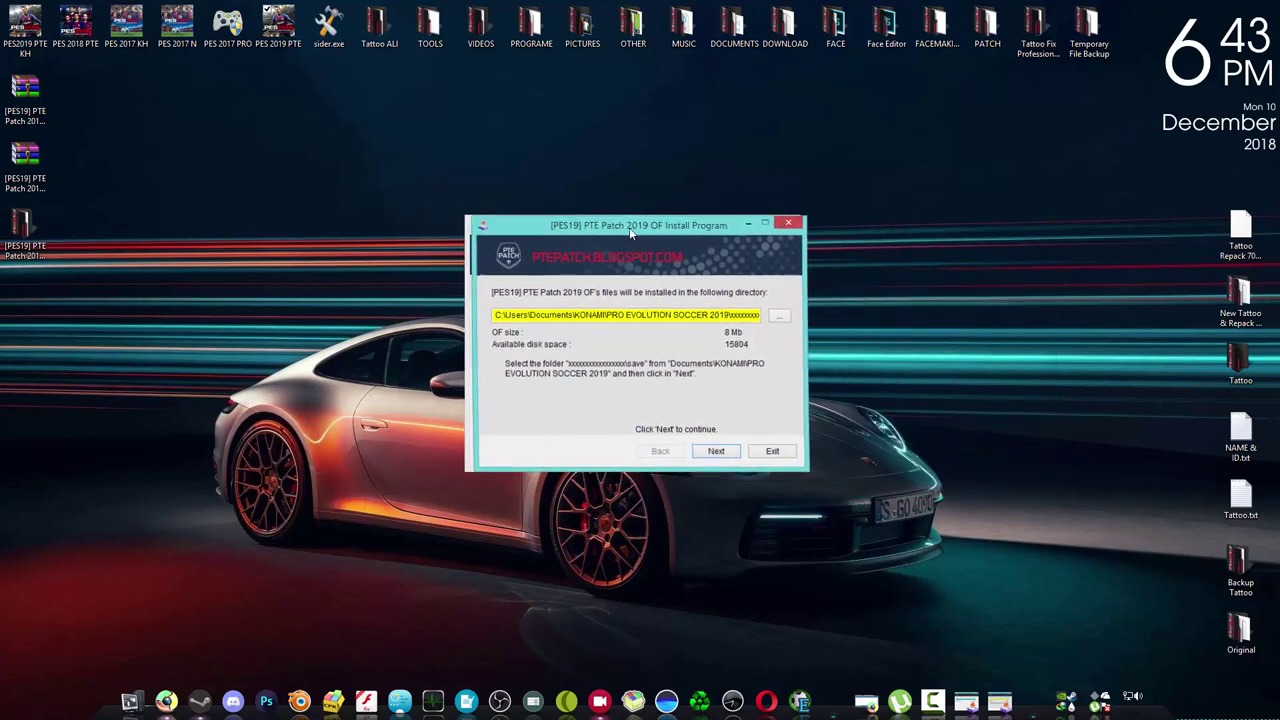
- For the OF install directory, select the save folder inside the numbered user folder of Documents\KONAMI\PRO EVOLUTION SOCCER 2019
click(780, 318)
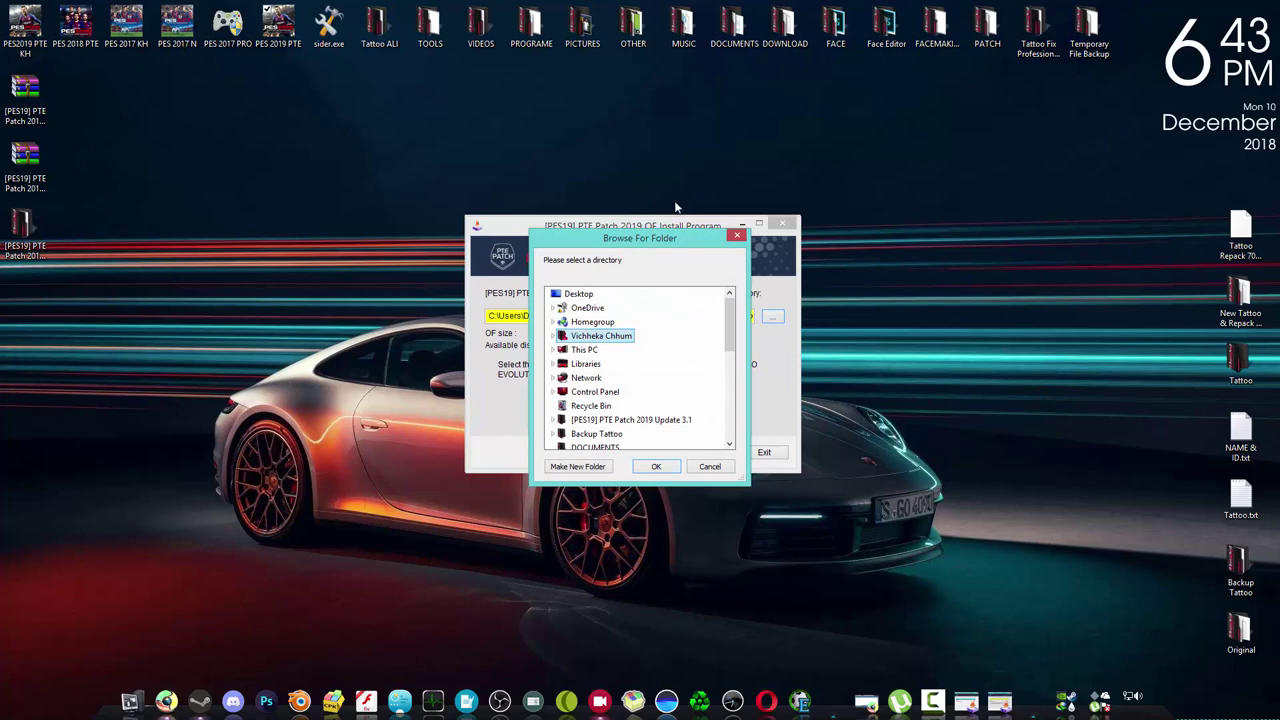
drag(625, 243, 617, 183)
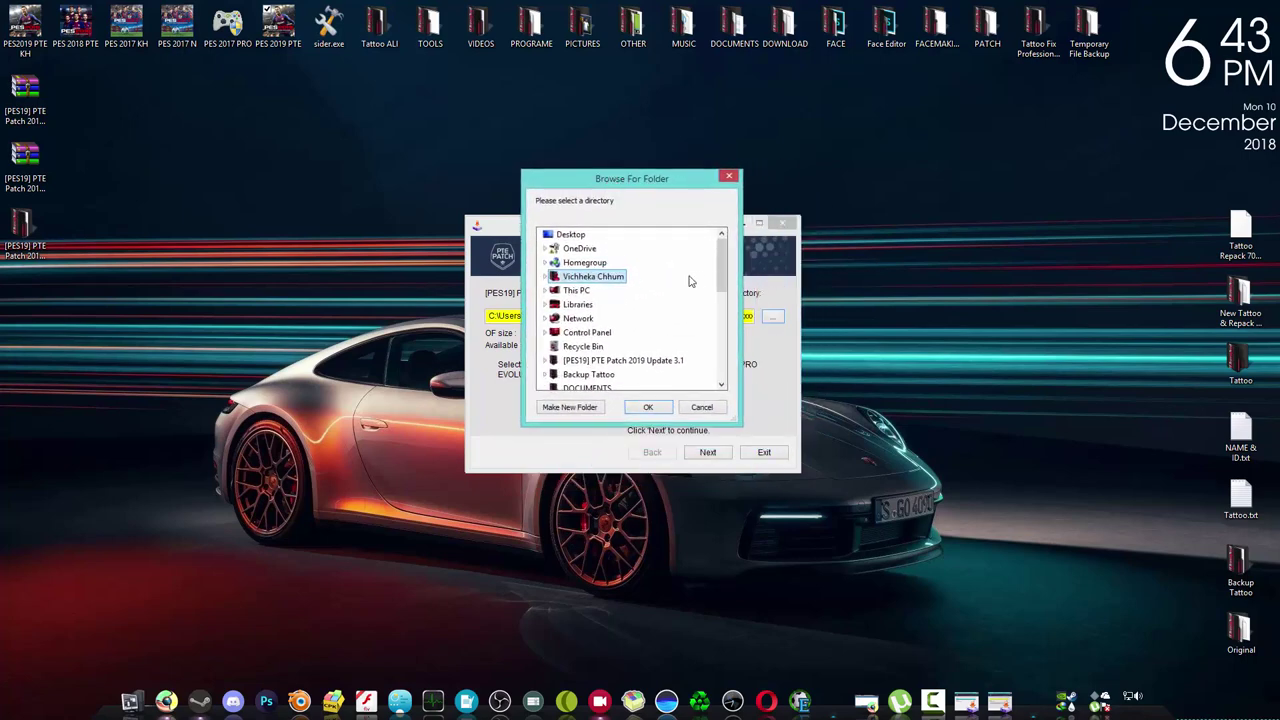
click(545, 277)
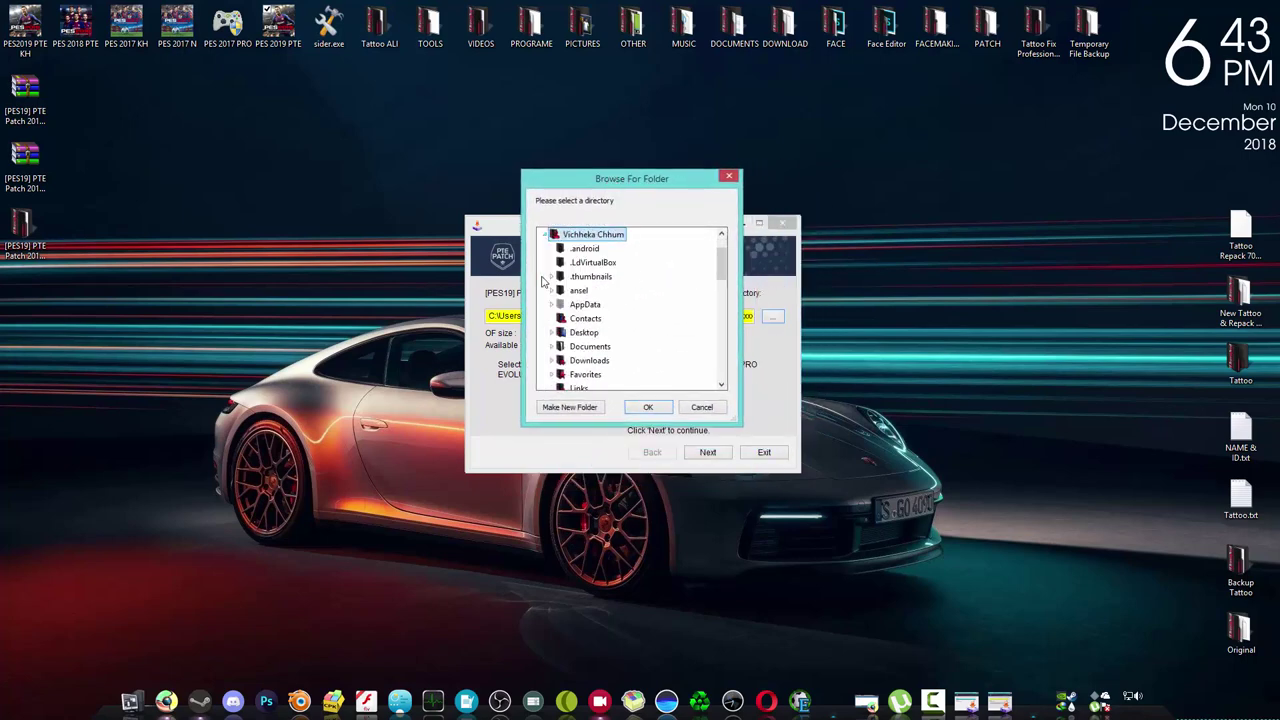
click(586, 247)
click(592, 236)
click(584, 349)
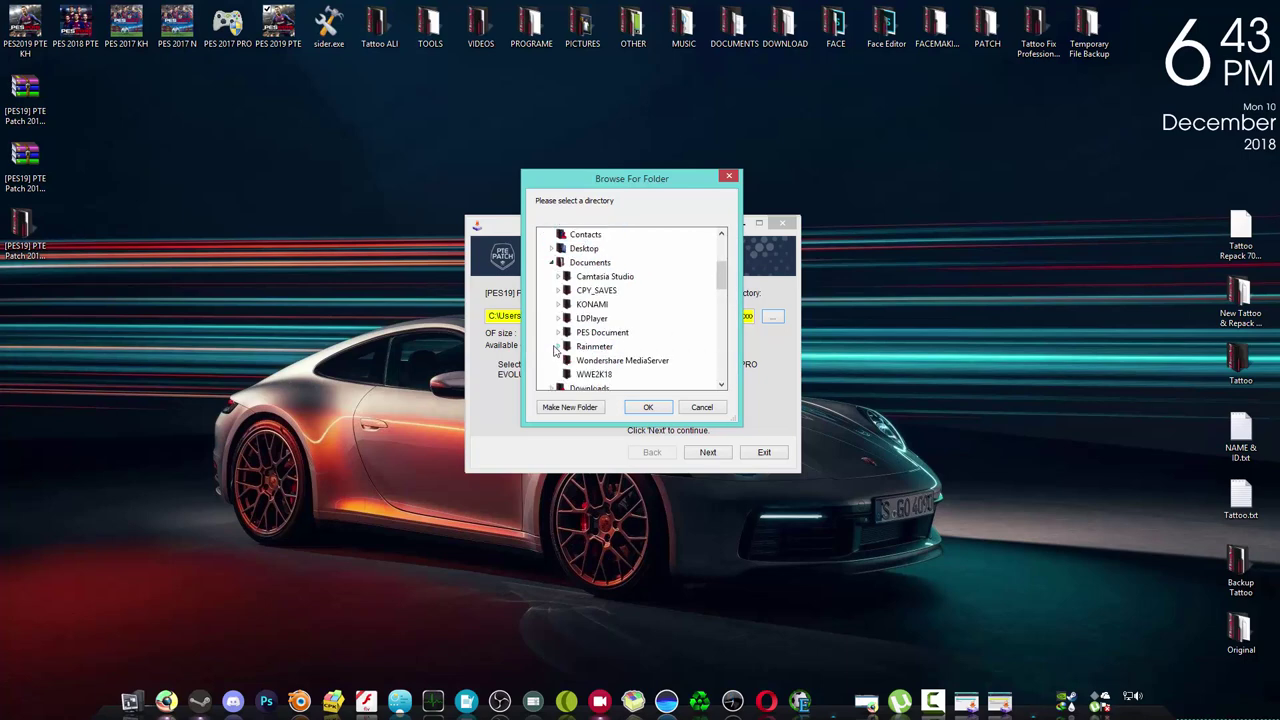
click(585, 305)
scroll(621, 307, down, 1)
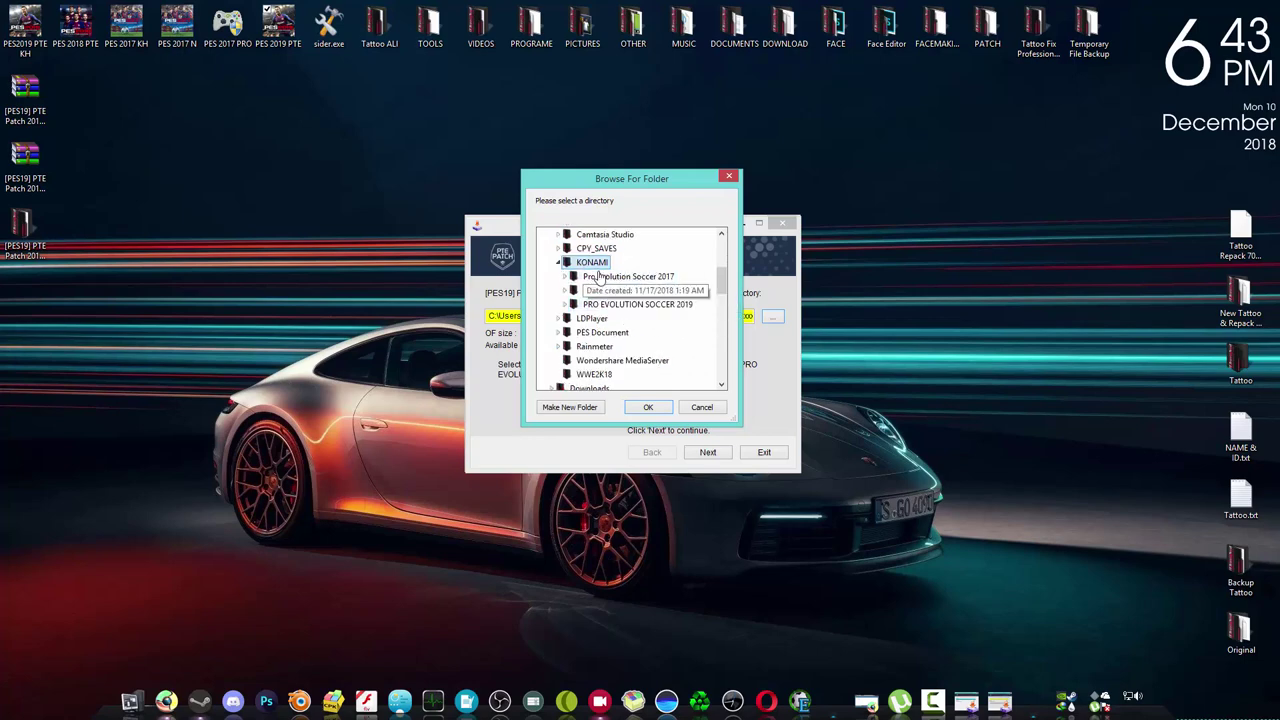
click(566, 305)
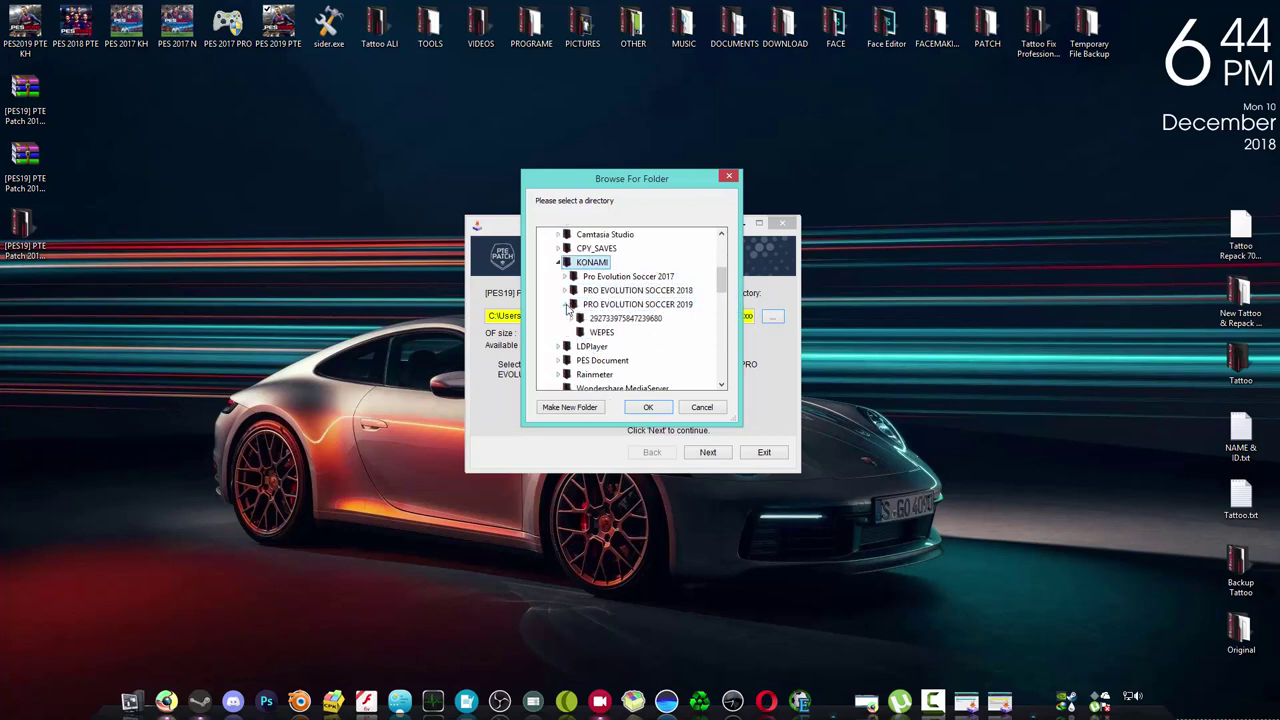
click(572, 319)
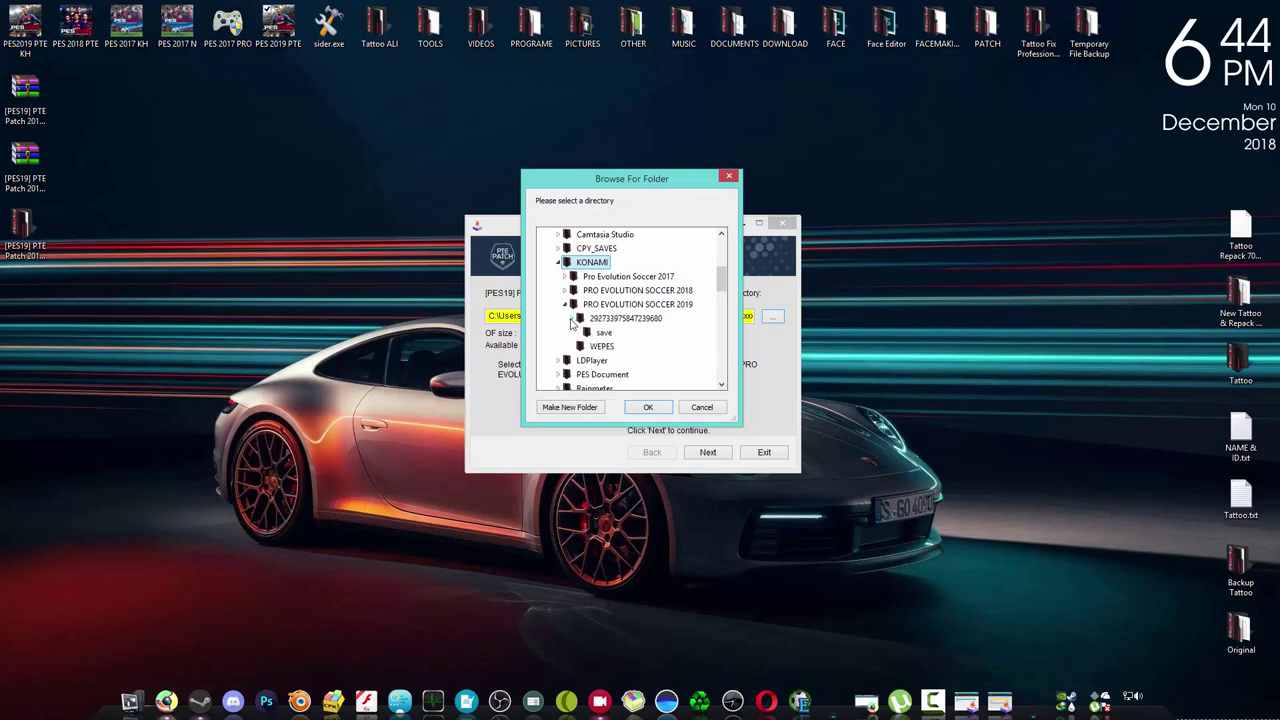
click(603, 332)
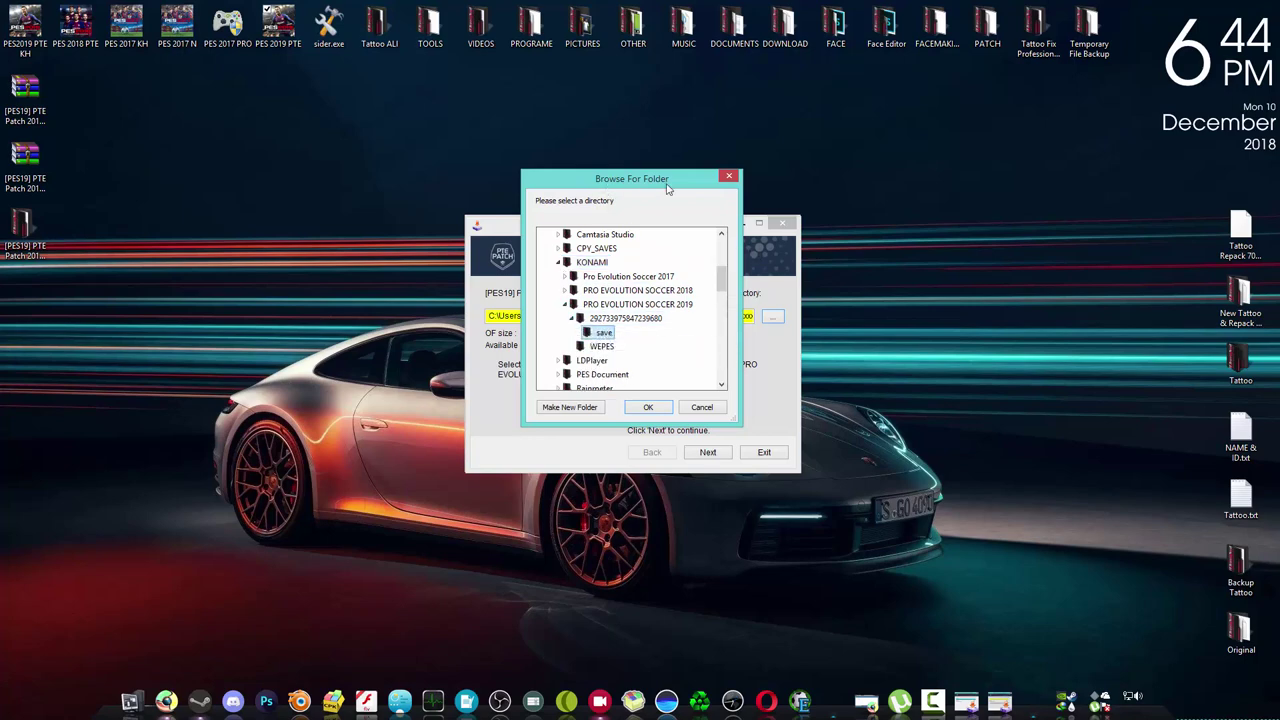
- Install the OF files into the selected save folder and exit the finished OF and Update 3.1 installers
drag(640, 178, 970, 181)
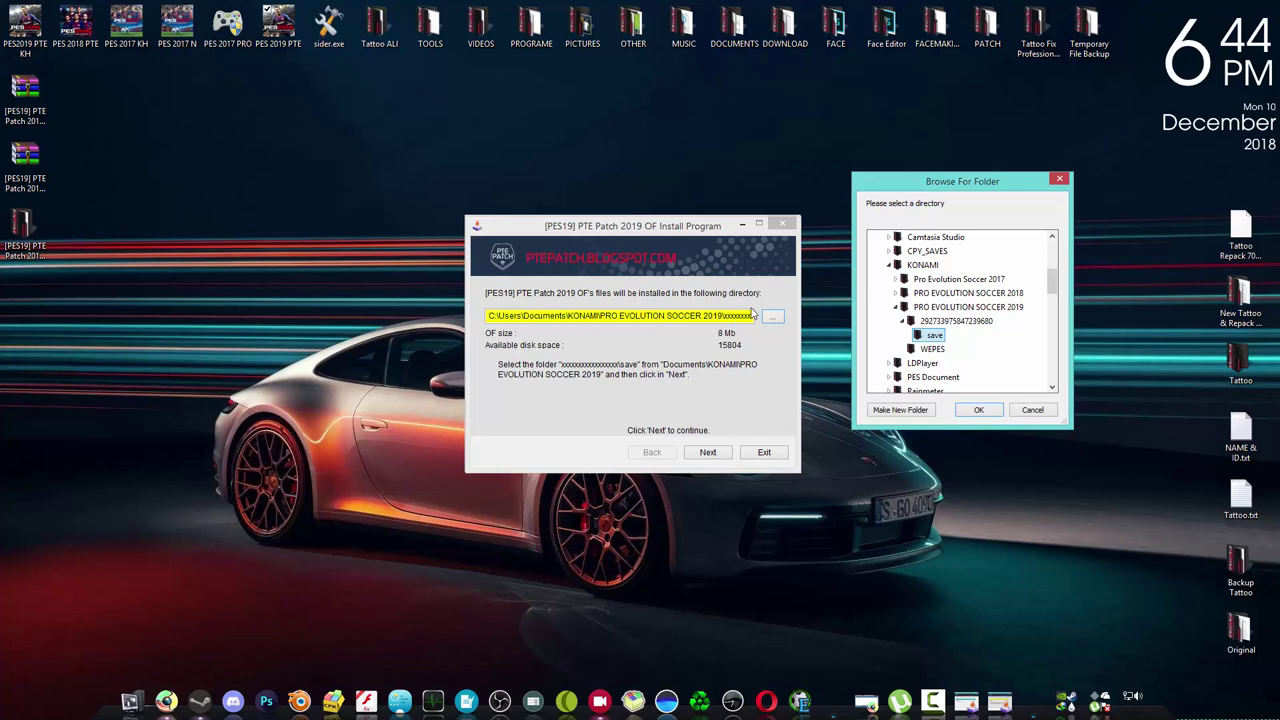
drag(950, 186, 679, 187)
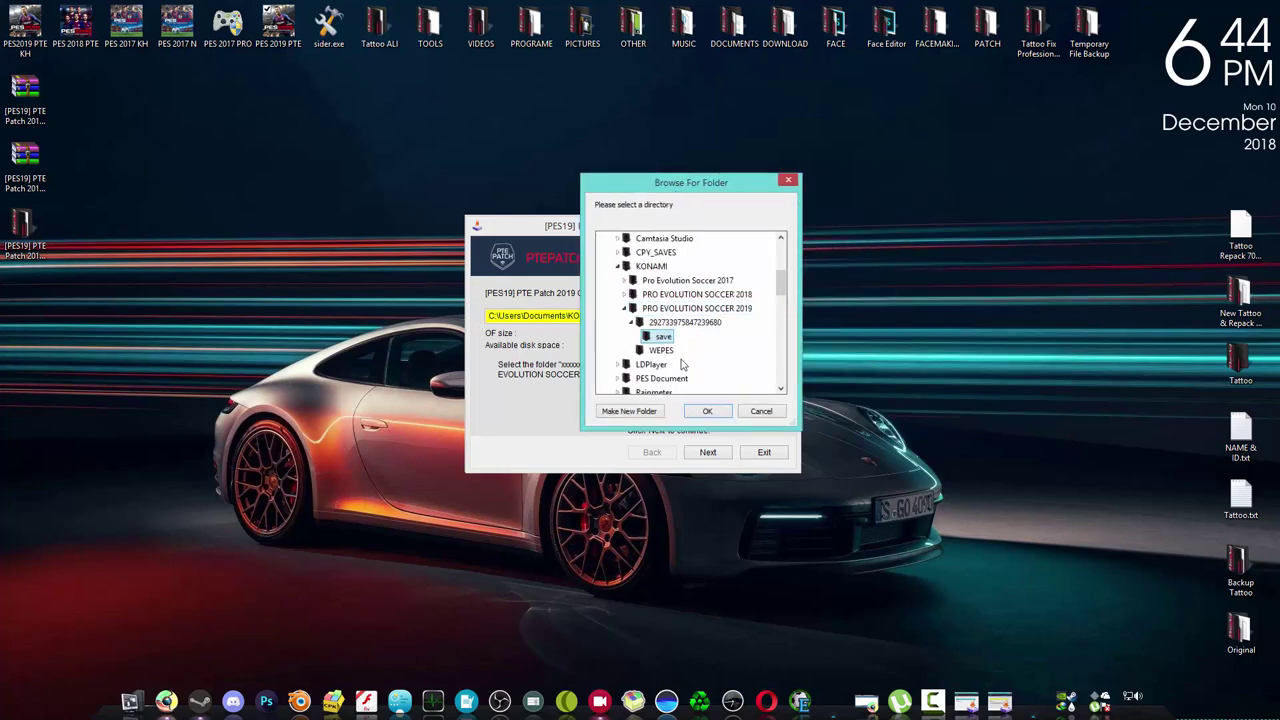
click(707, 412)
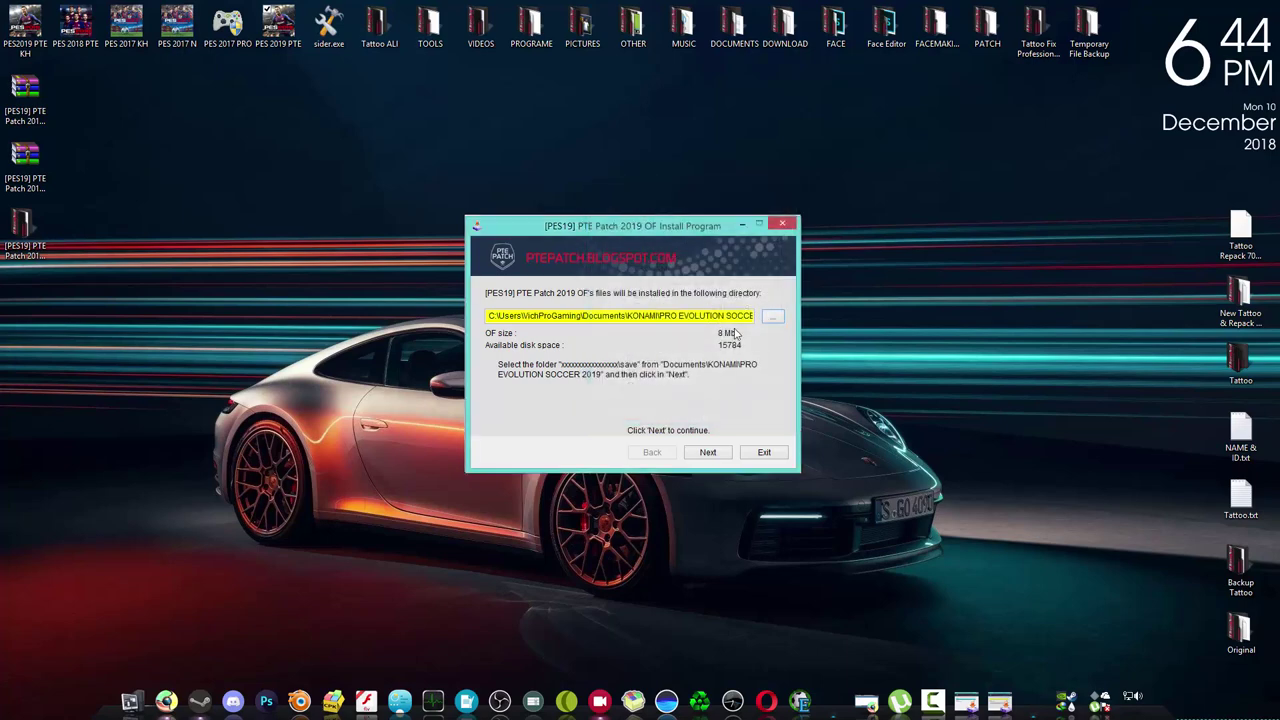
click(708, 452)
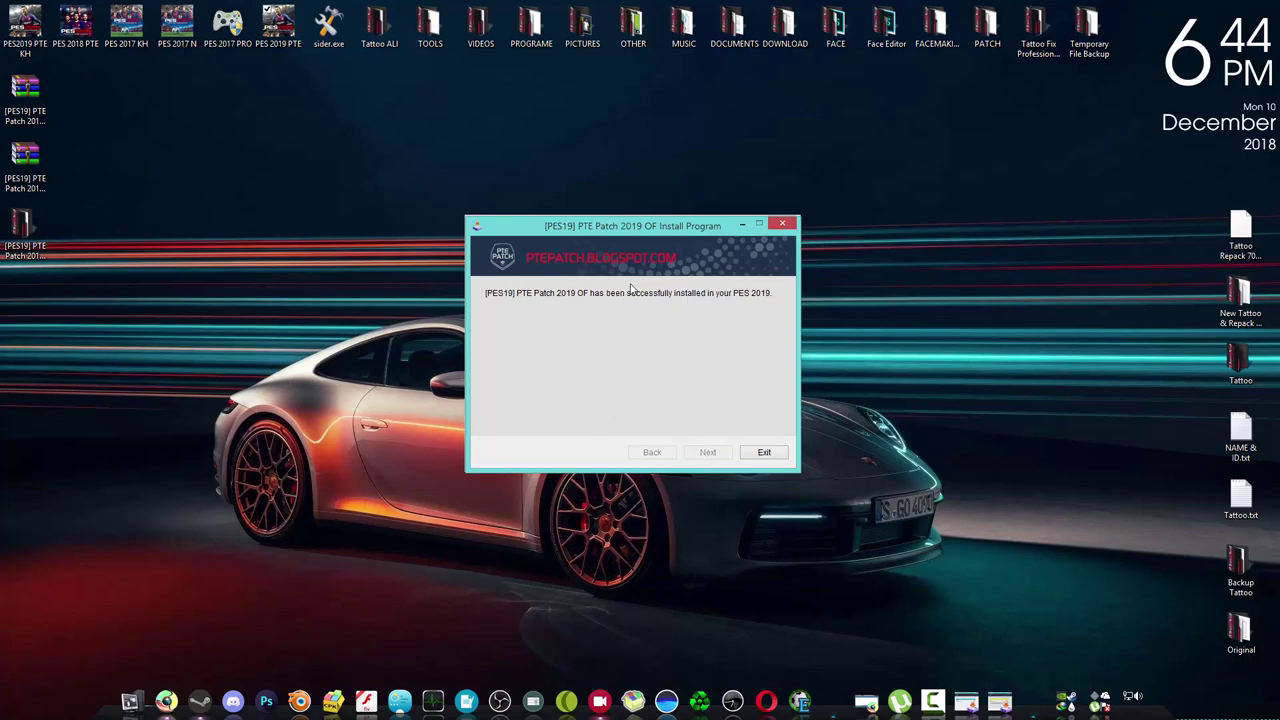
click(764, 453)
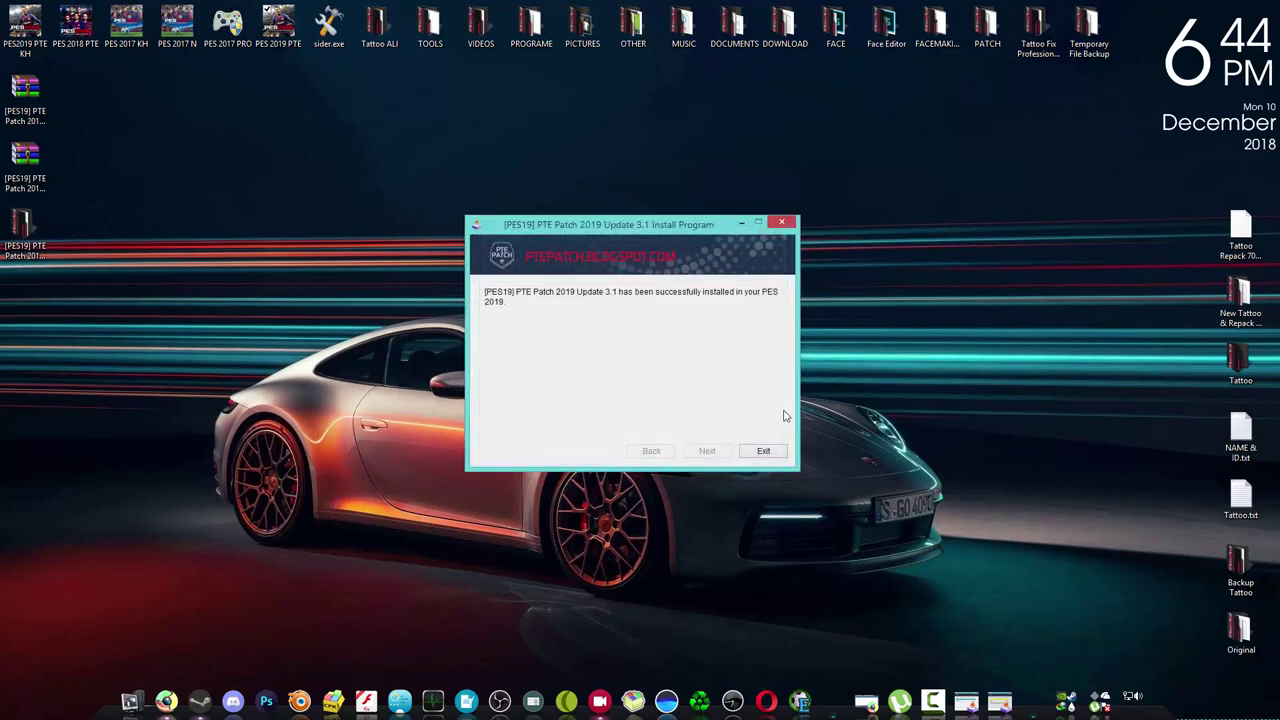
- Delete the PTE Patch 2019 Update 3.1 archive and its extracted folder from the desktop, keeping the Player Skin FIX archive
click(25, 228)
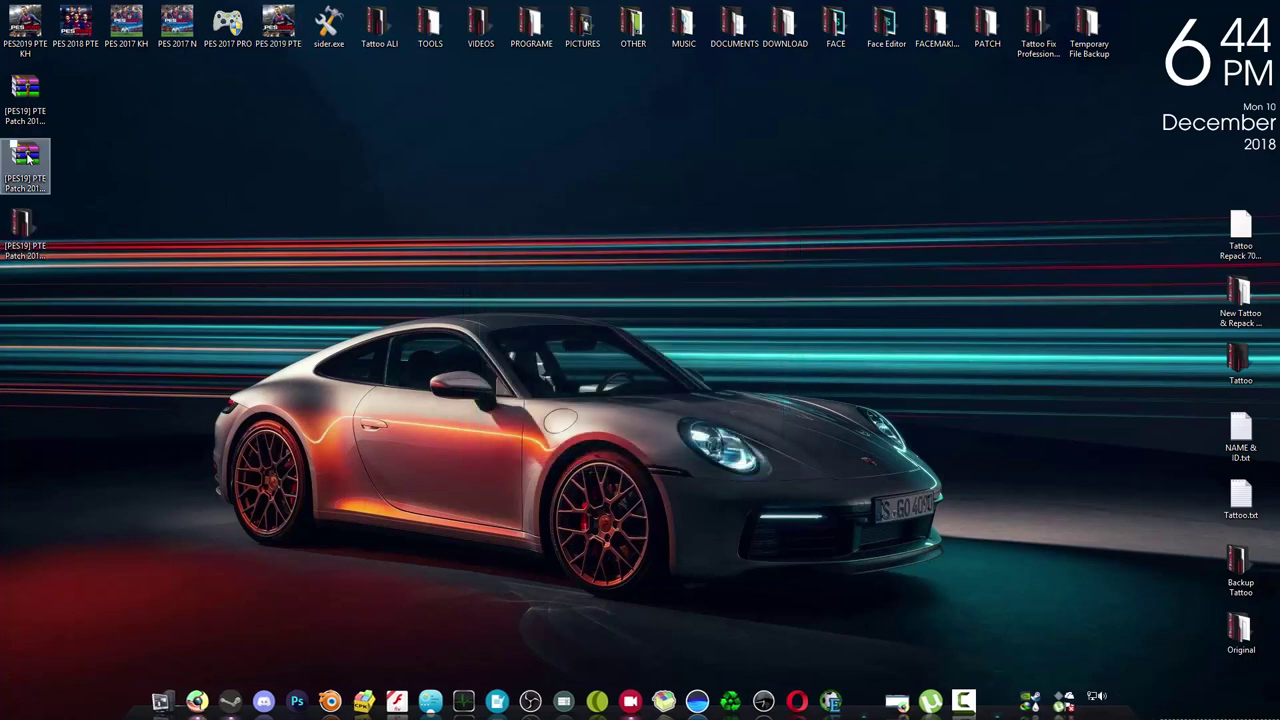
right_click(20, 90)
click(54, 260)
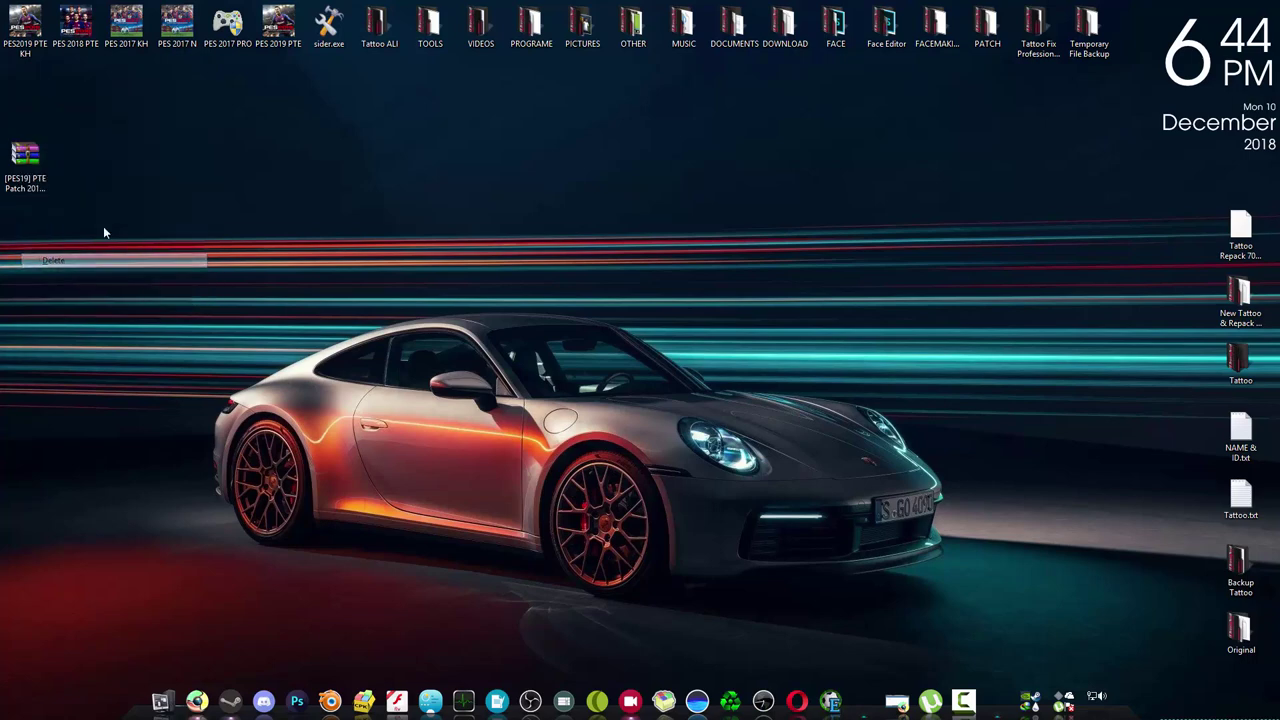
click(47, 172)
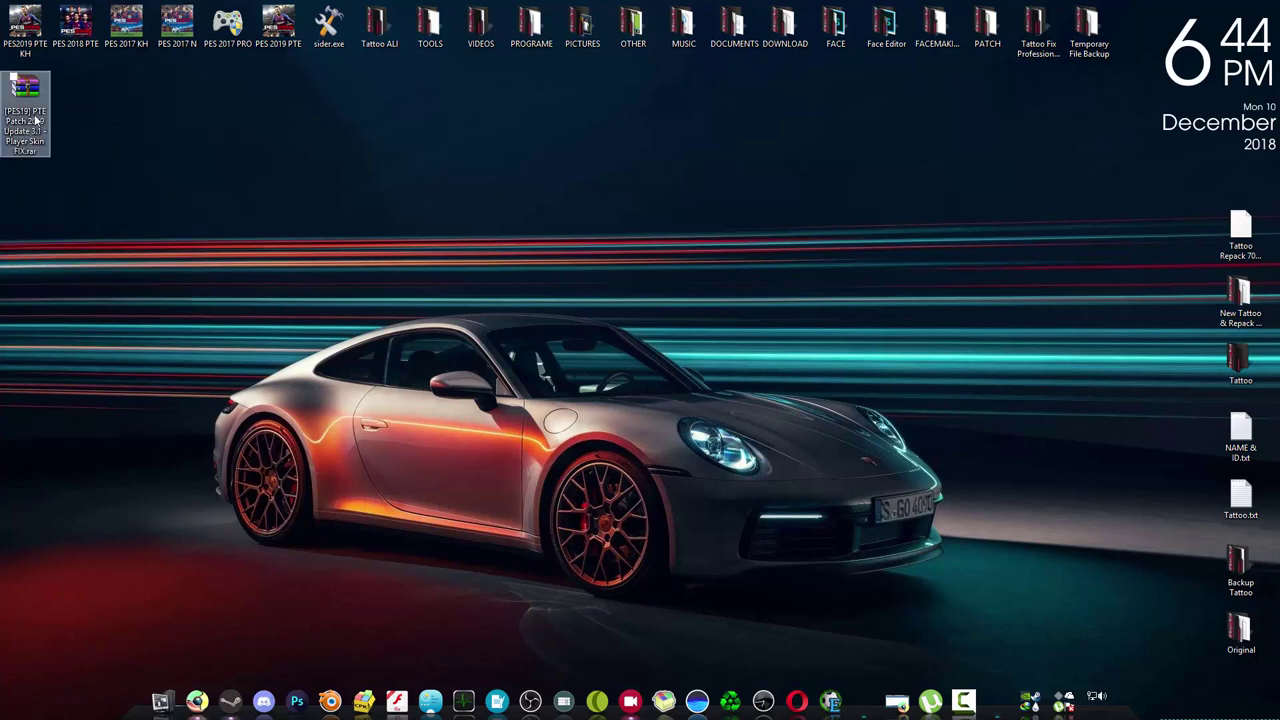
- Extract the Update 3.1 - Player Skin FIX archive into its own desktop folder and open that folder
right_click(27, 95)
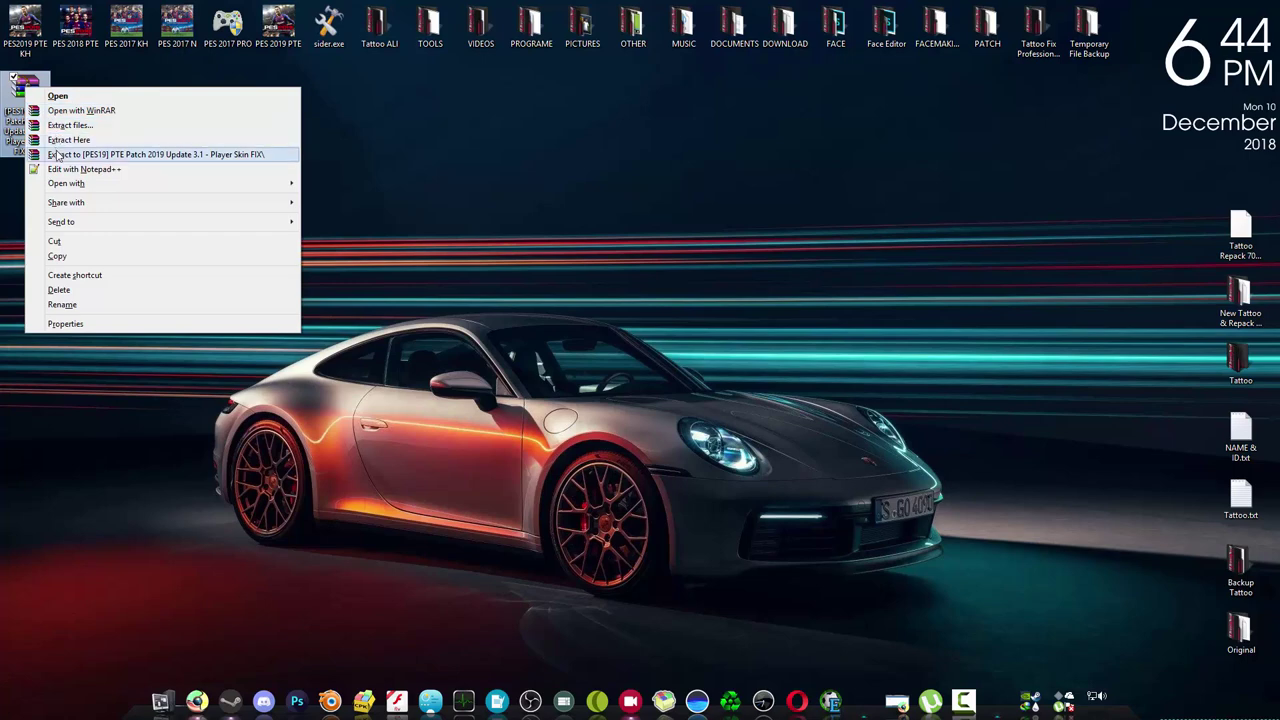
click(56, 155)
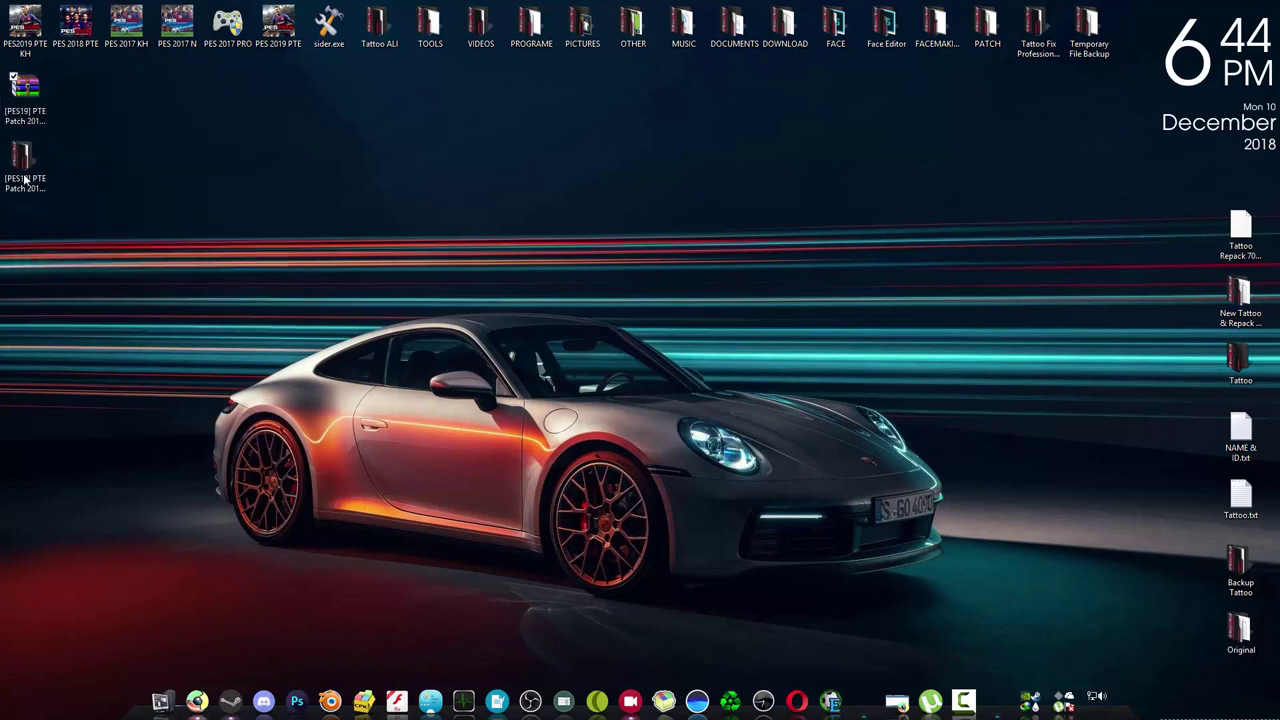
click(9, 170)
double_click(9, 170)
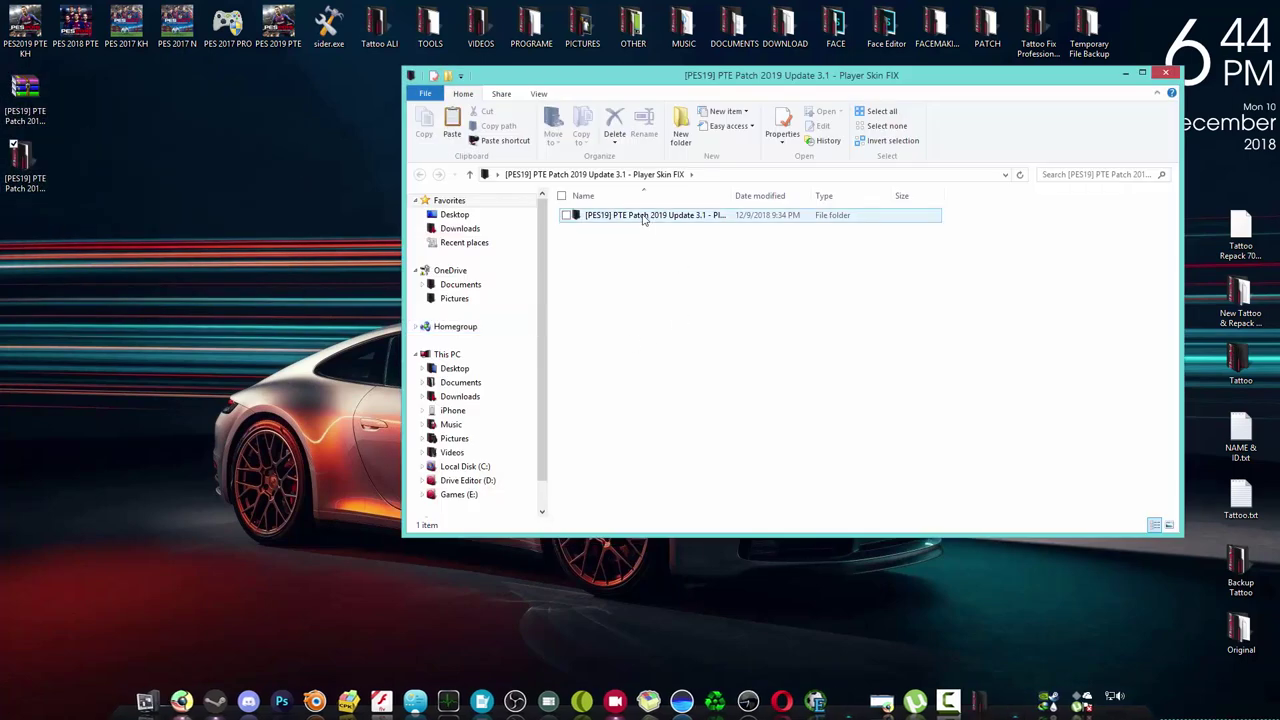
- Launch the Setup application from the inner Player Skin FIX folder and close the folder window behind the installer
right_click(602, 218)
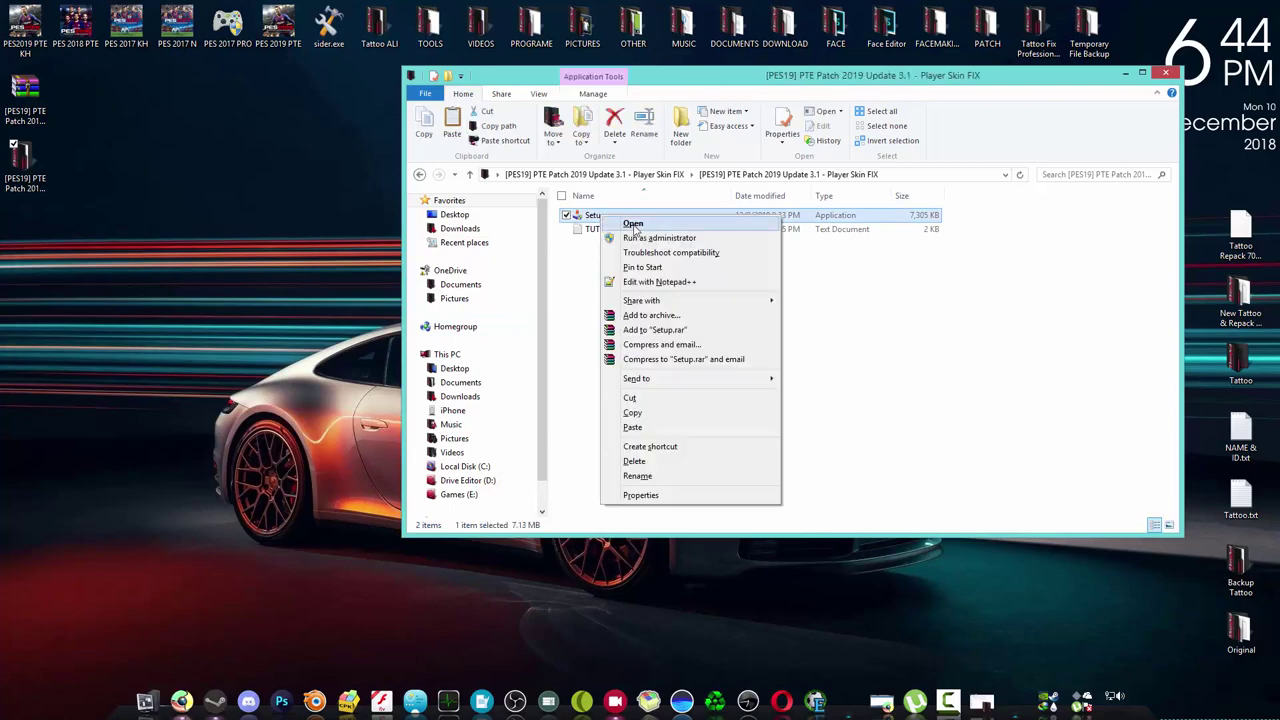
click(634, 224)
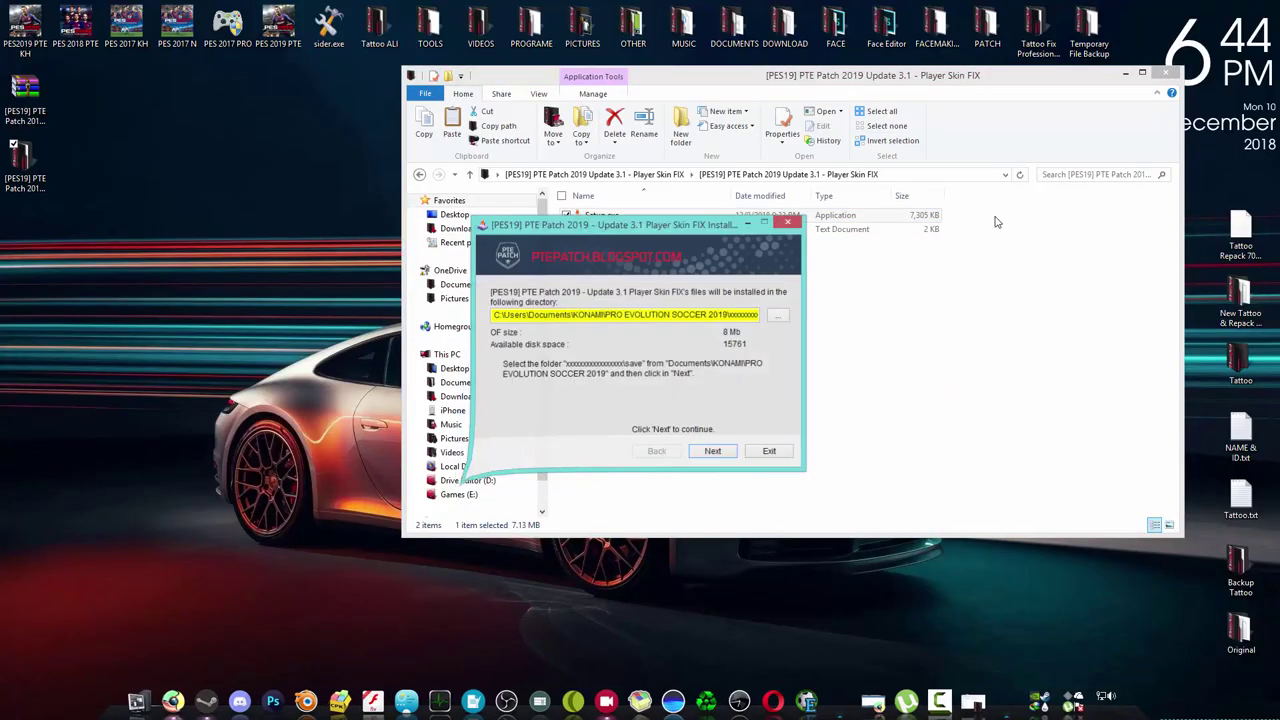
click(1165, 77)
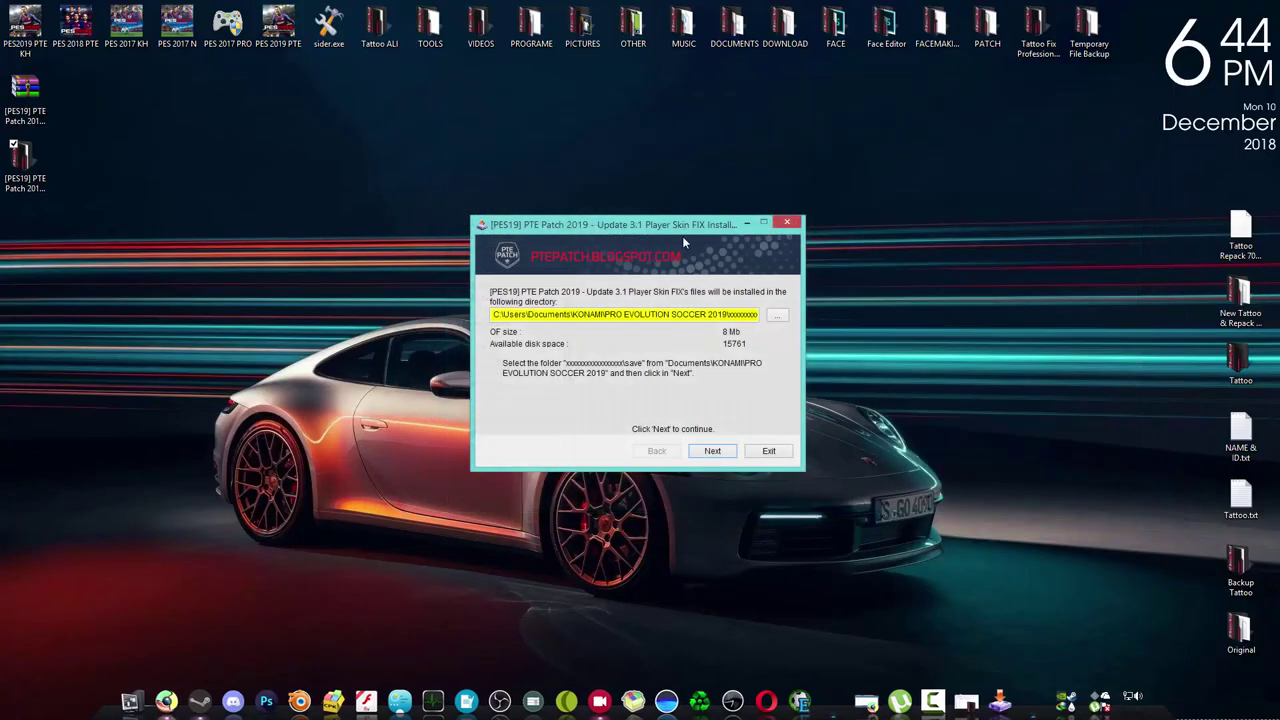
- Set the Player Skin FIX install directory to the save folder inside Documents\KONAMI\PRO EVOLUTION SOCCER 2019's numbered user folder
click(693, 315)
key(End)
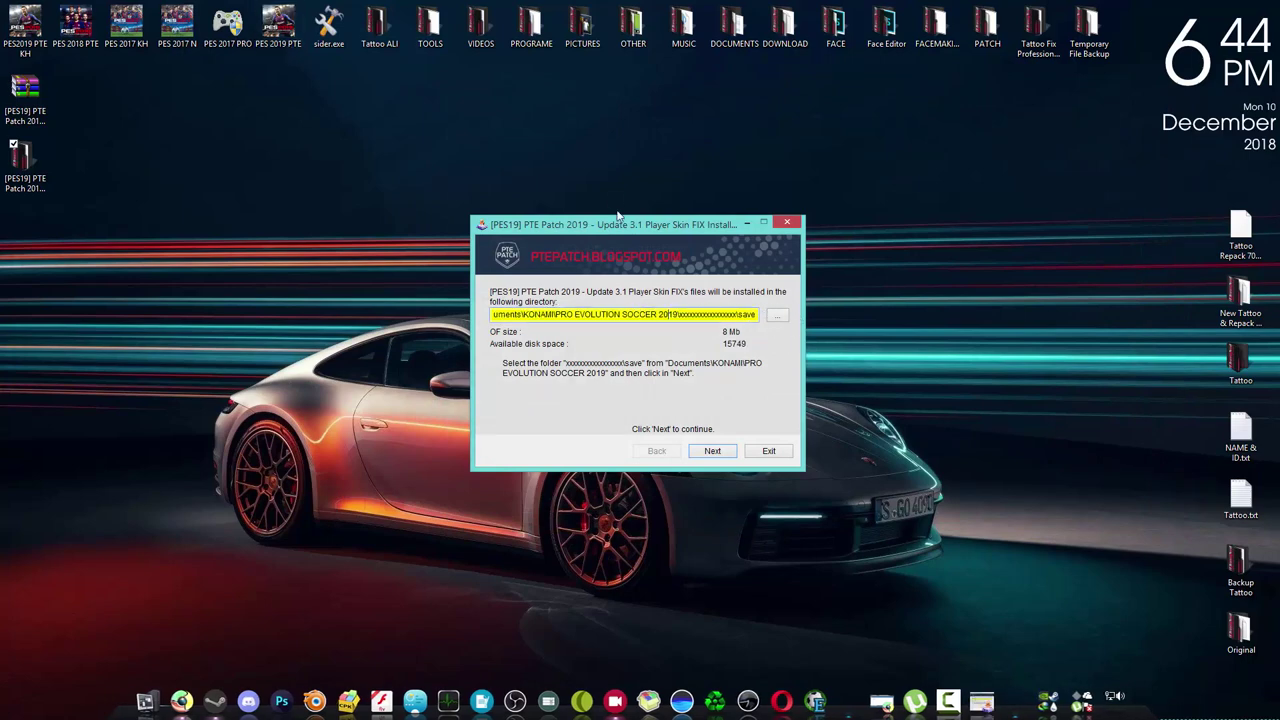
click(779, 315)
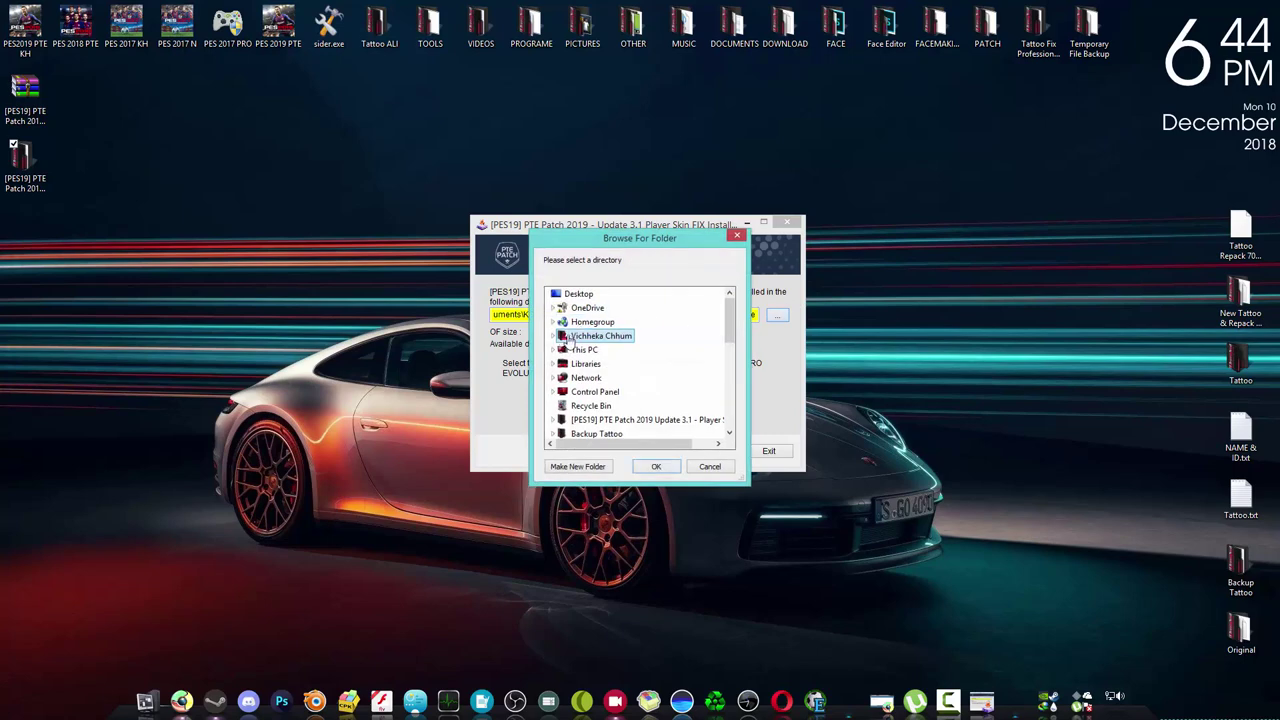
scroll(556, 340, down, 1)
click(558, 364)
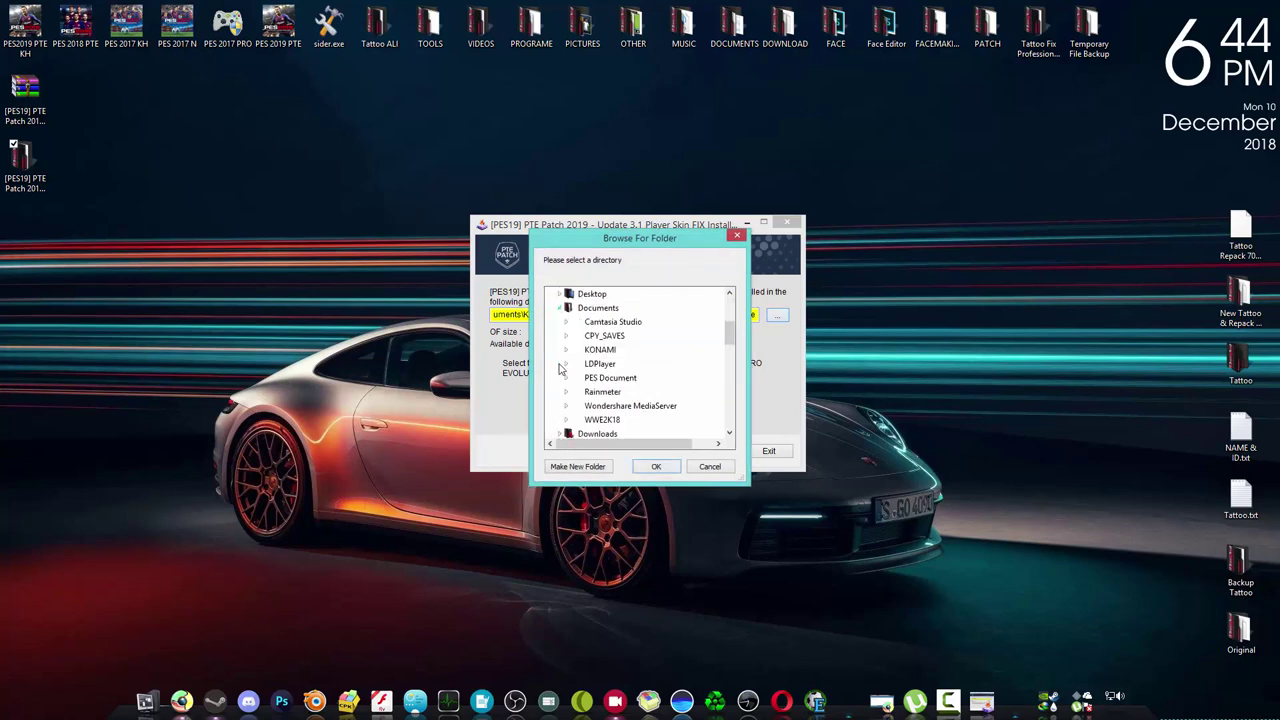
click(566, 350)
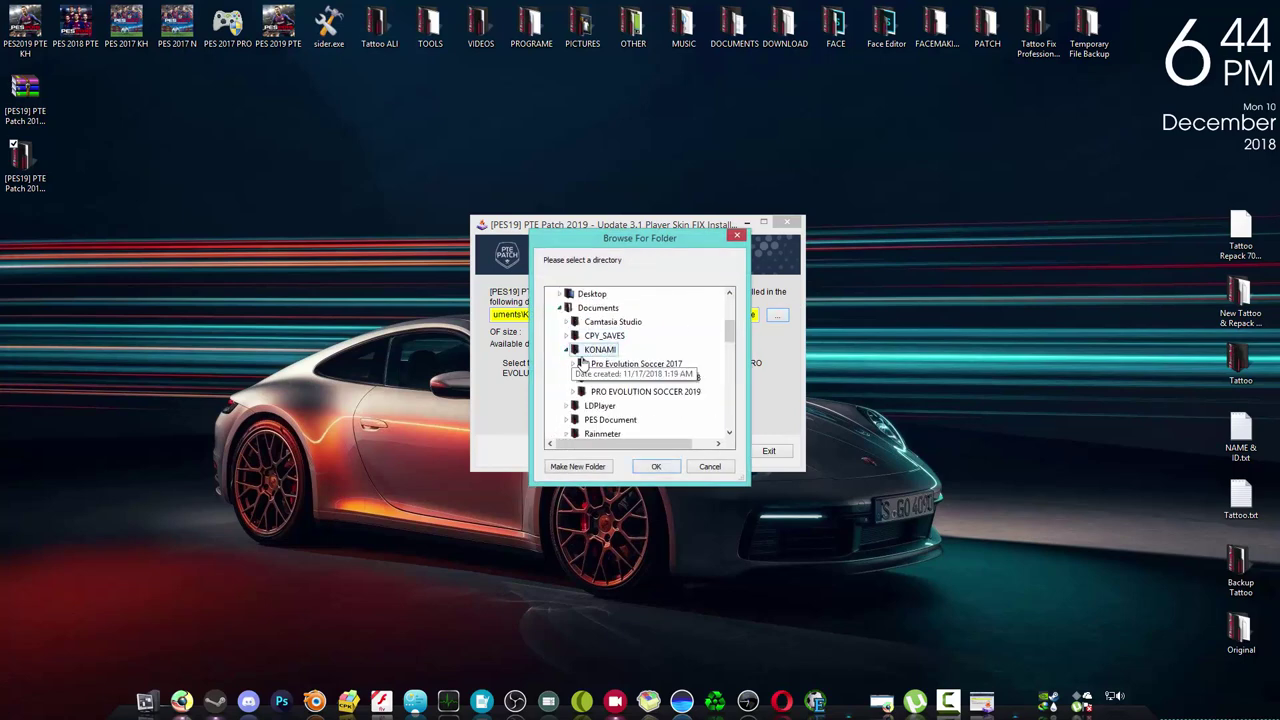
click(573, 392)
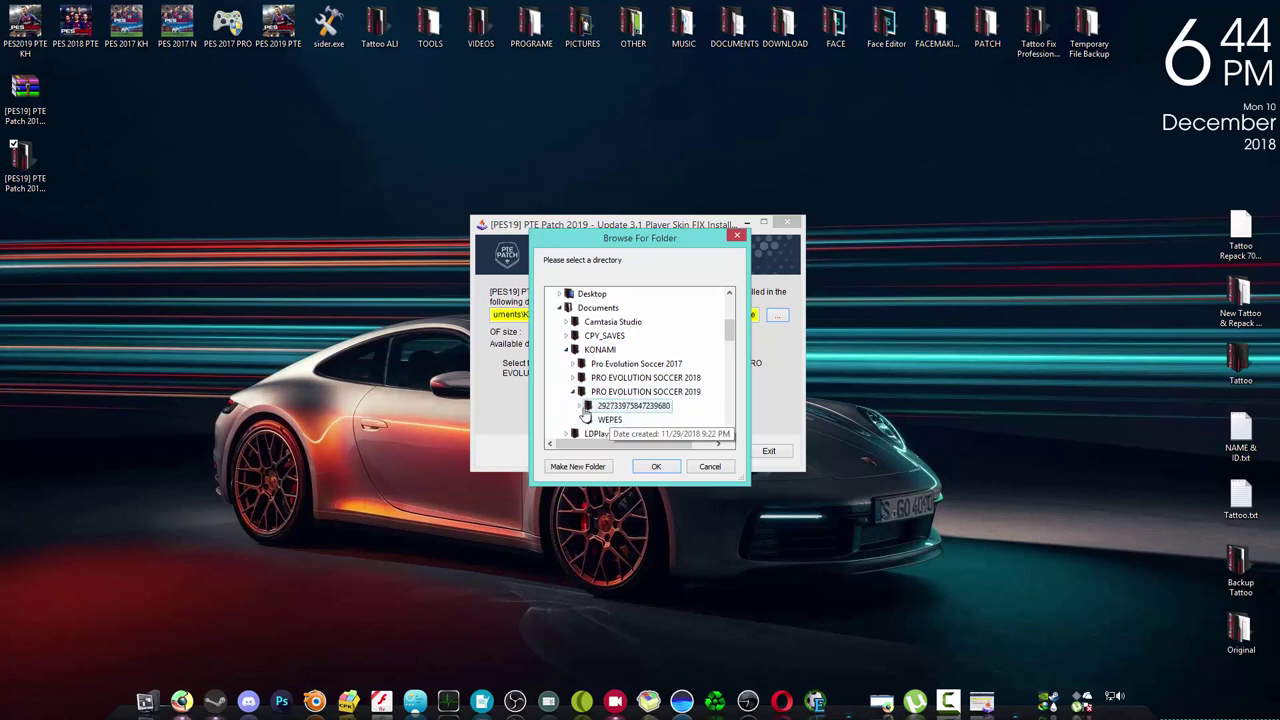
click(580, 405)
scroll(600, 380, down, 2)
click(612, 337)
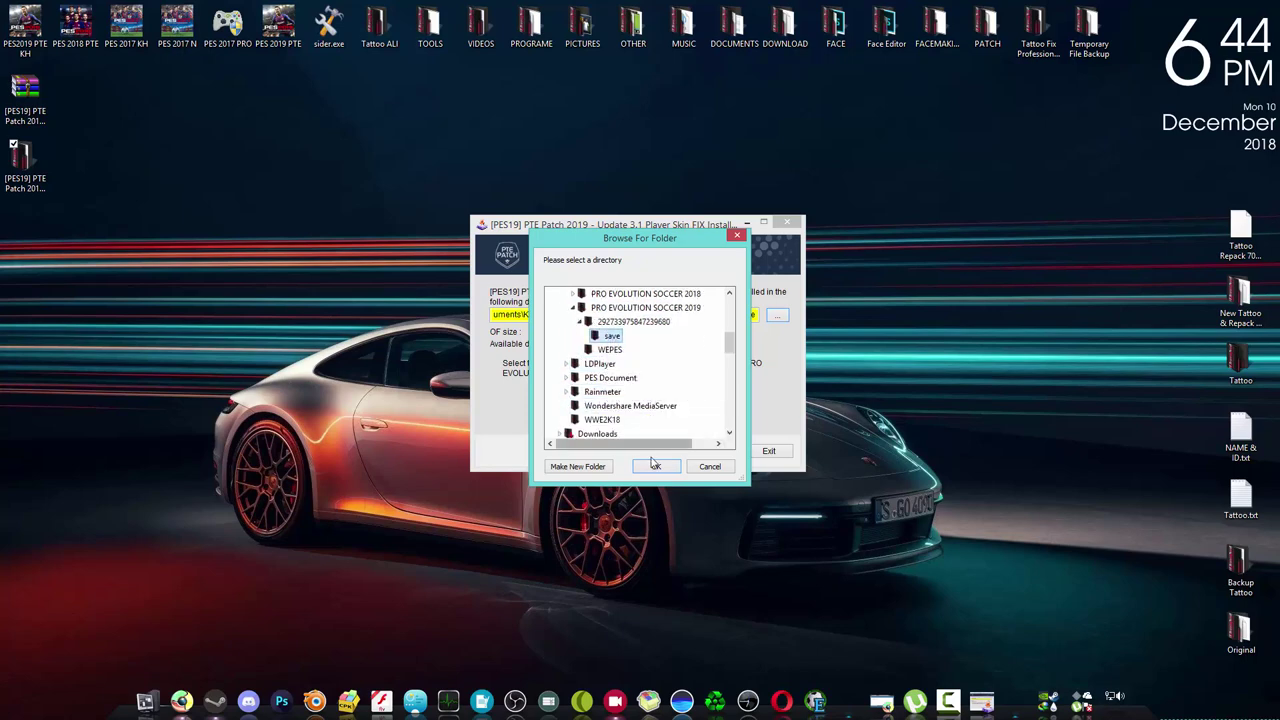
click(656, 466)
- Install the Update 3.1 Player Skin FIX, exit its installer and refresh the desktop
click(707, 456)
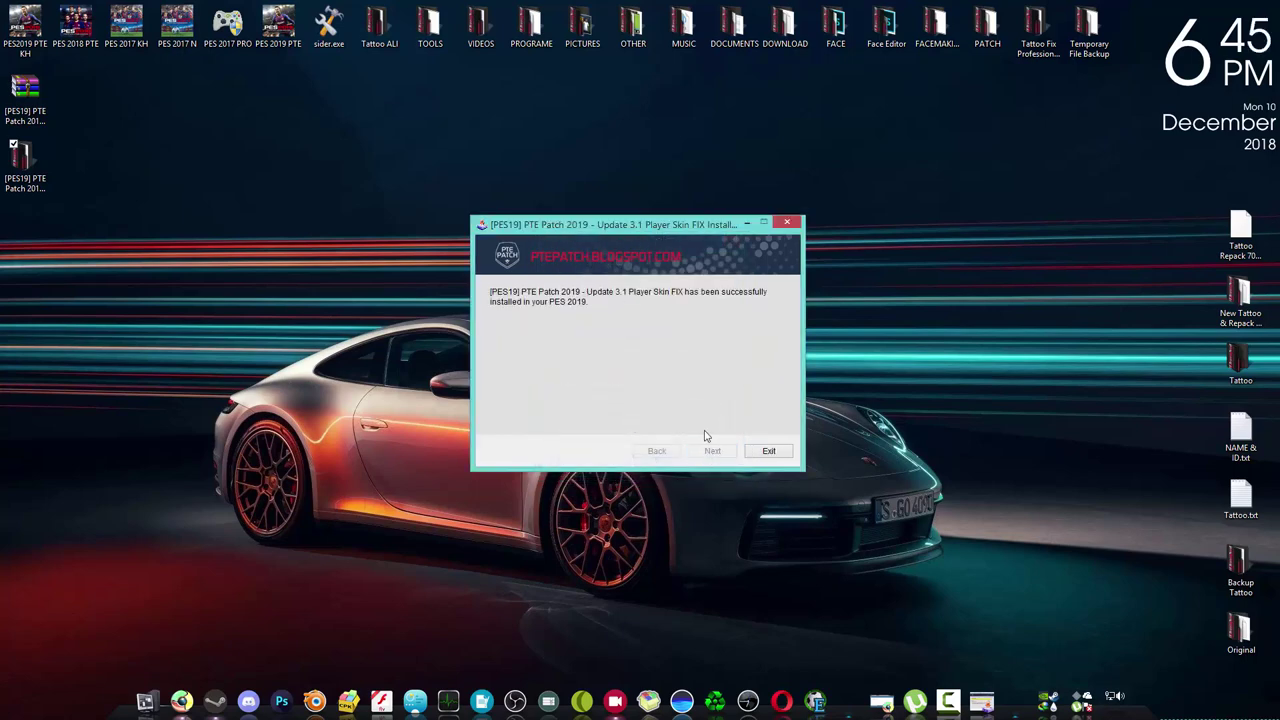
click(762, 451)
right_click(658, 343)
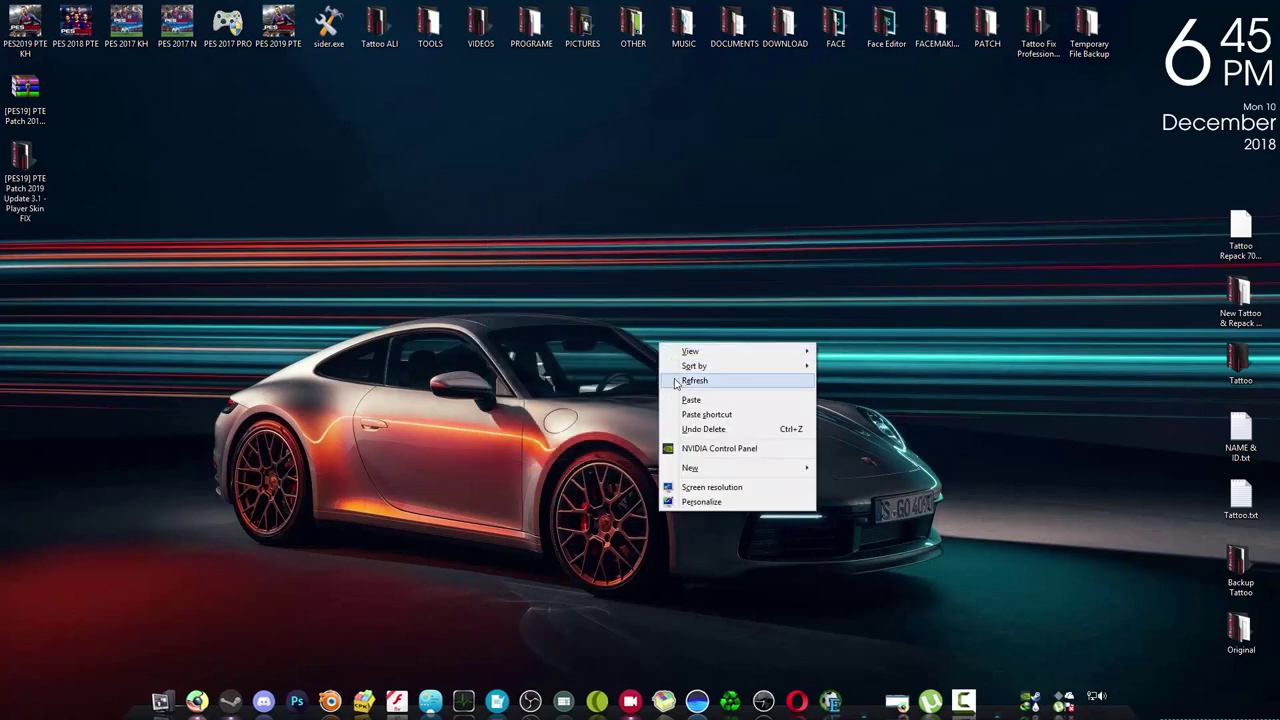
click(680, 382)
- Delete the Player Skin FIX archive and its extracted folder from the desktop together
drag(115, 96, 30, 170)
right_click(26, 167)
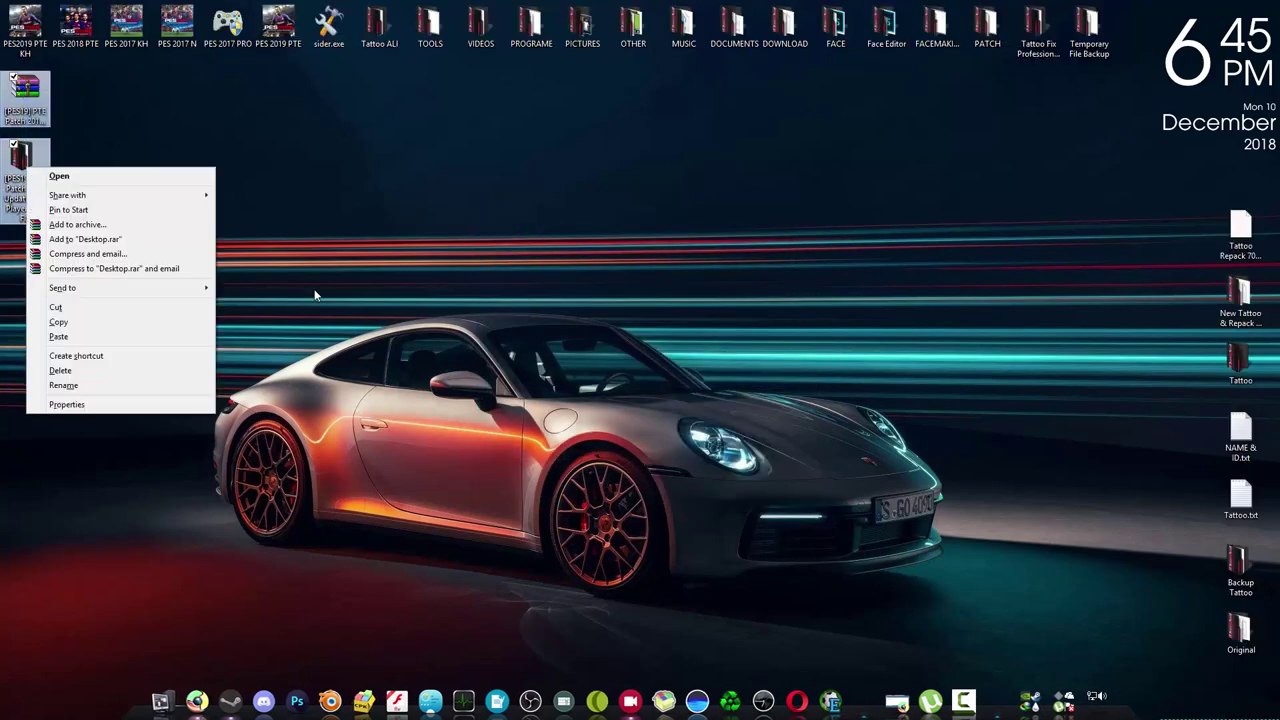
click(118, 370)
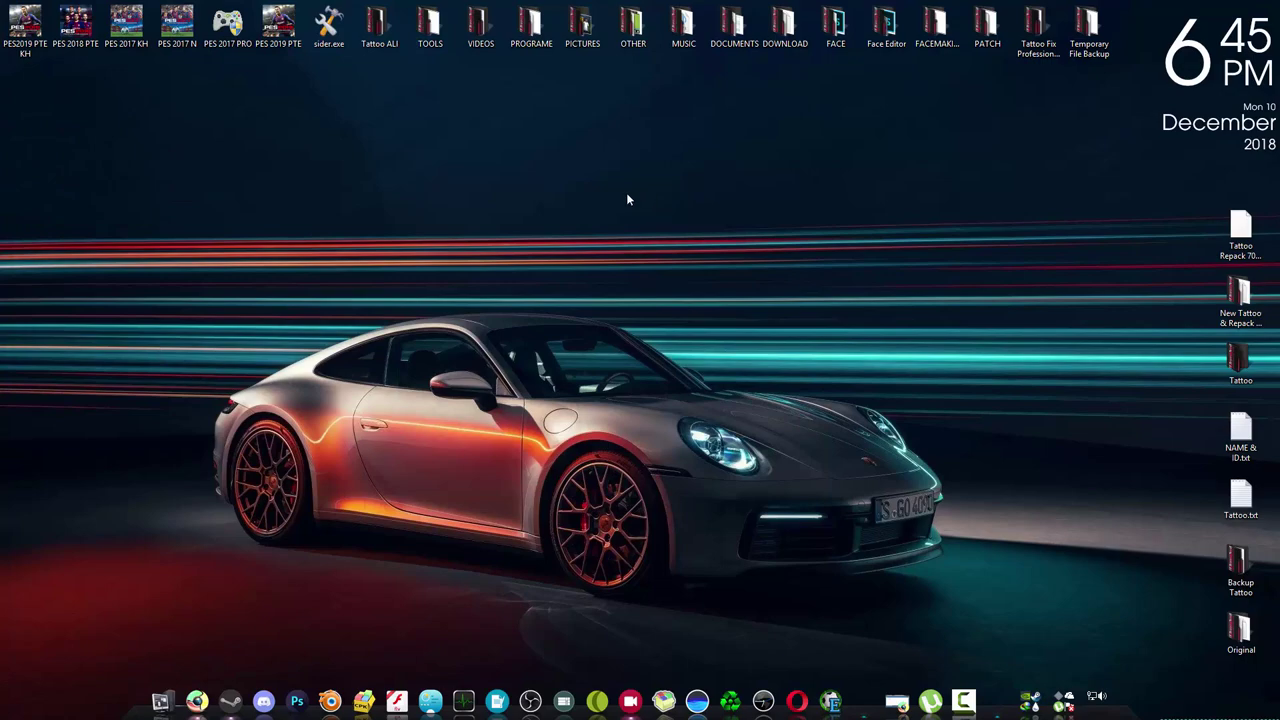
- Open the Dpfilelist generator tool v1.3 PES2019 folder inside the desktop's TOOLS folder
double_click(428, 24)
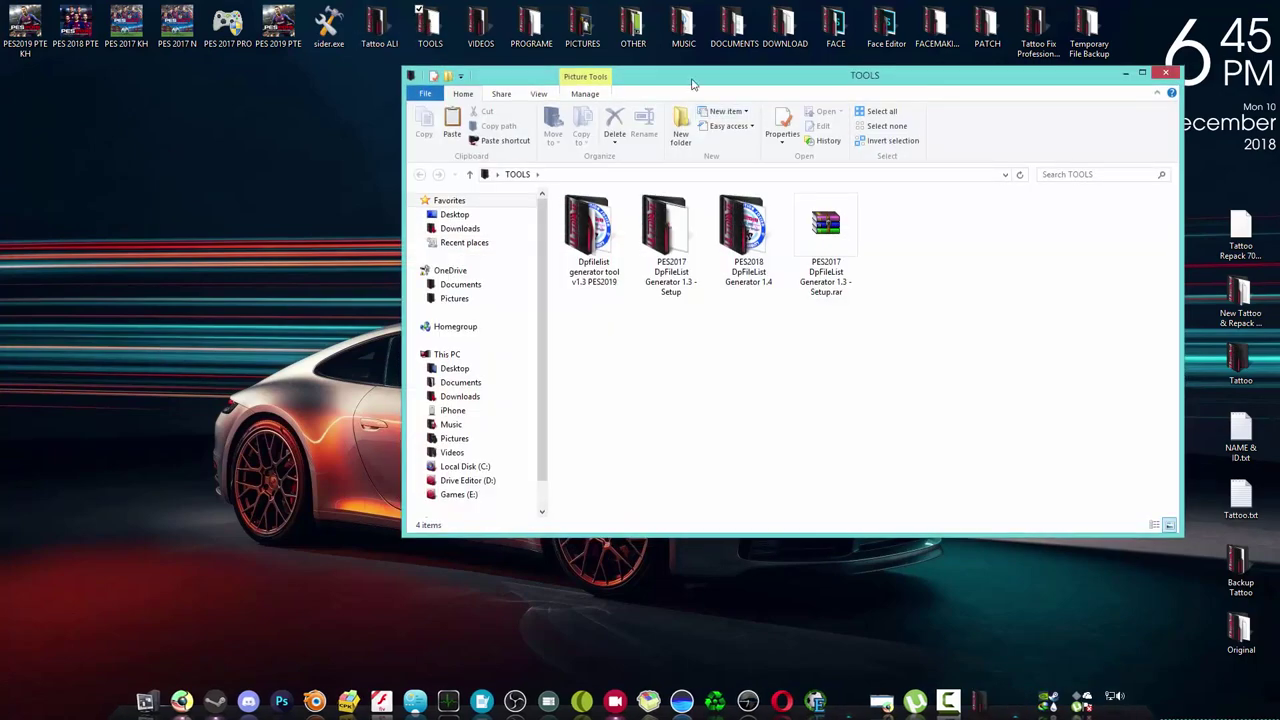
drag(692, 84, 596, 107)
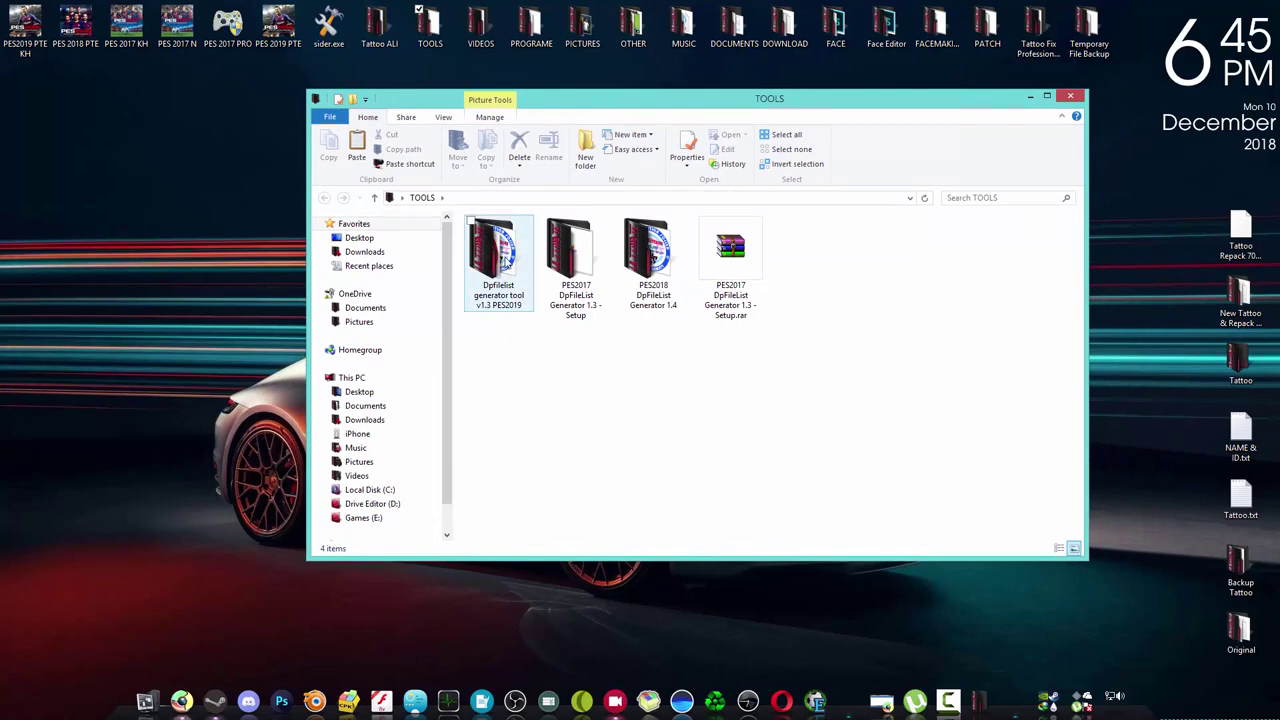
double_click(500, 258)
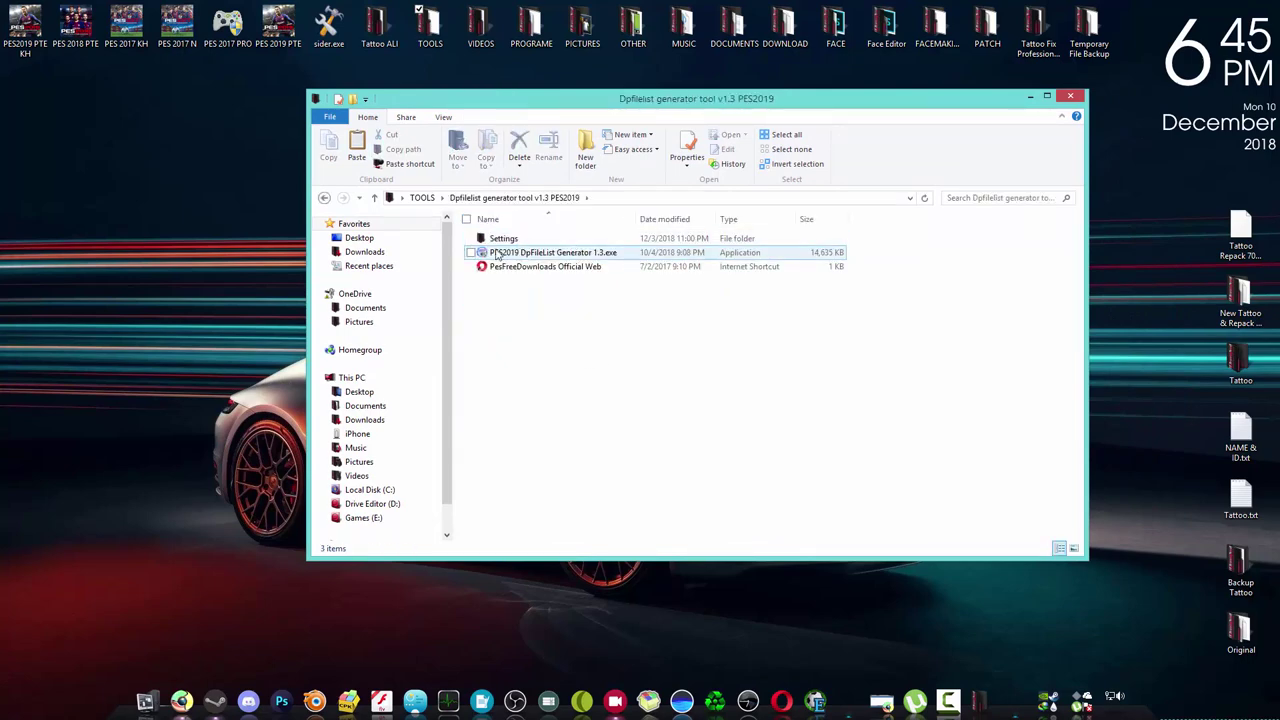
- Launch PES2019 DpFileList Generator 1.3.exe from the open folder
right_click(497, 254)
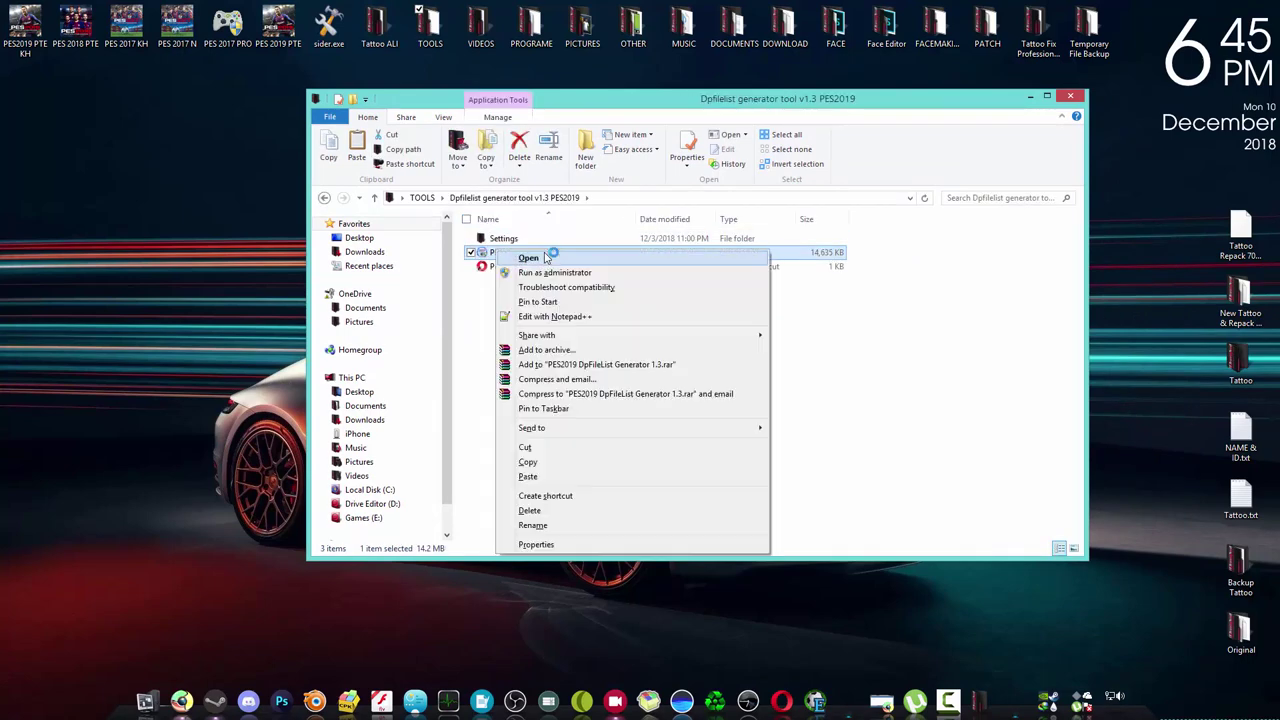
click(545, 258)
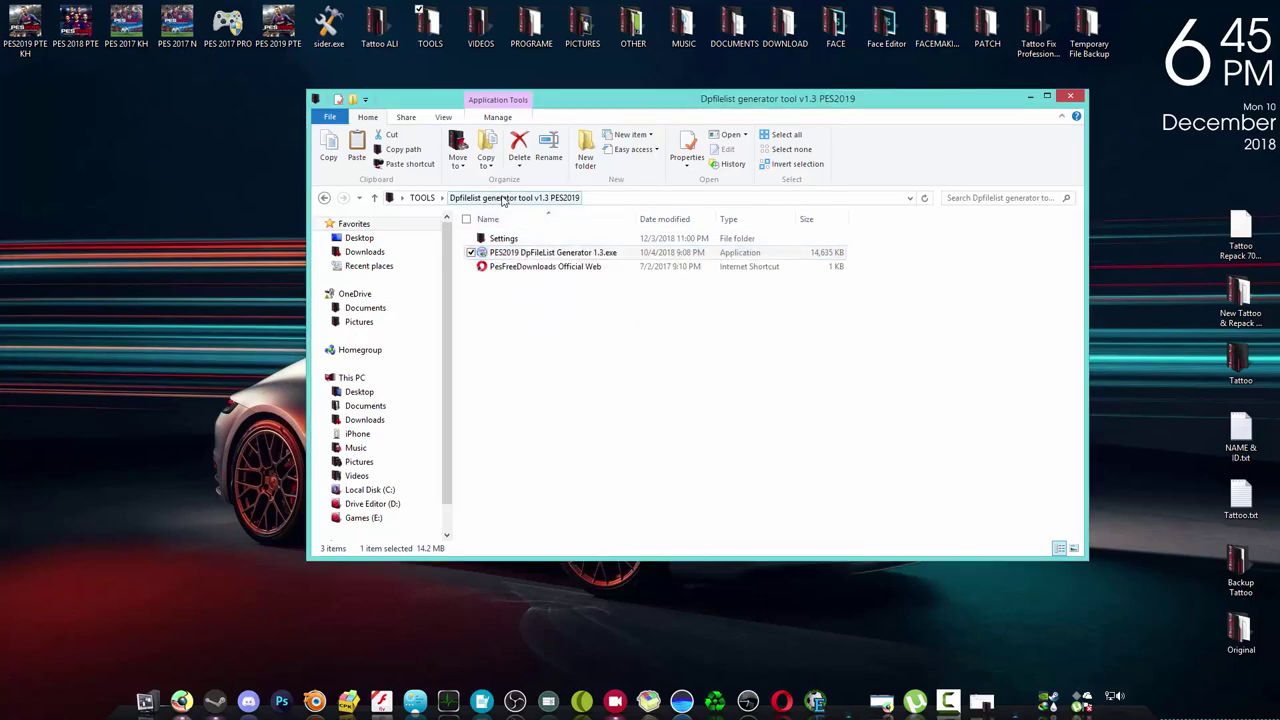
- Switch to the browser and locate the PES 2019 DpFileList Generator 1.3 entry in the PTE Patch 3.1 page's notes
click(181, 701)
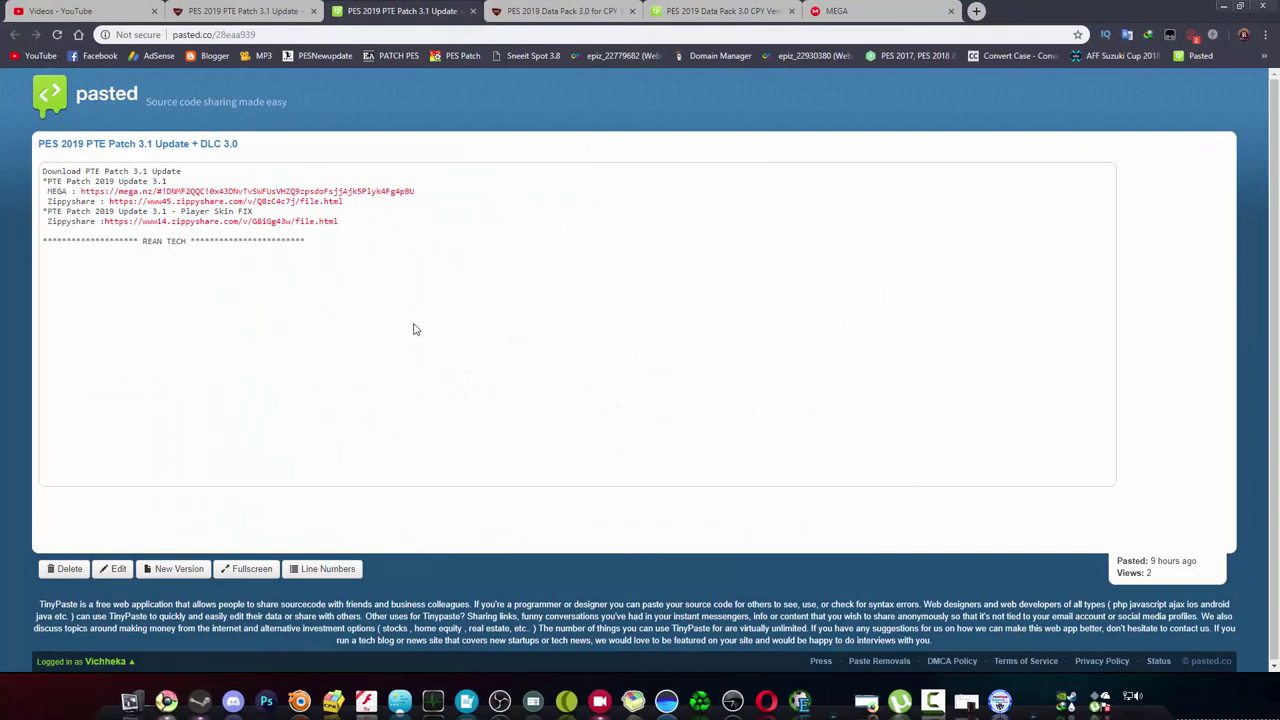
click(248, 10)
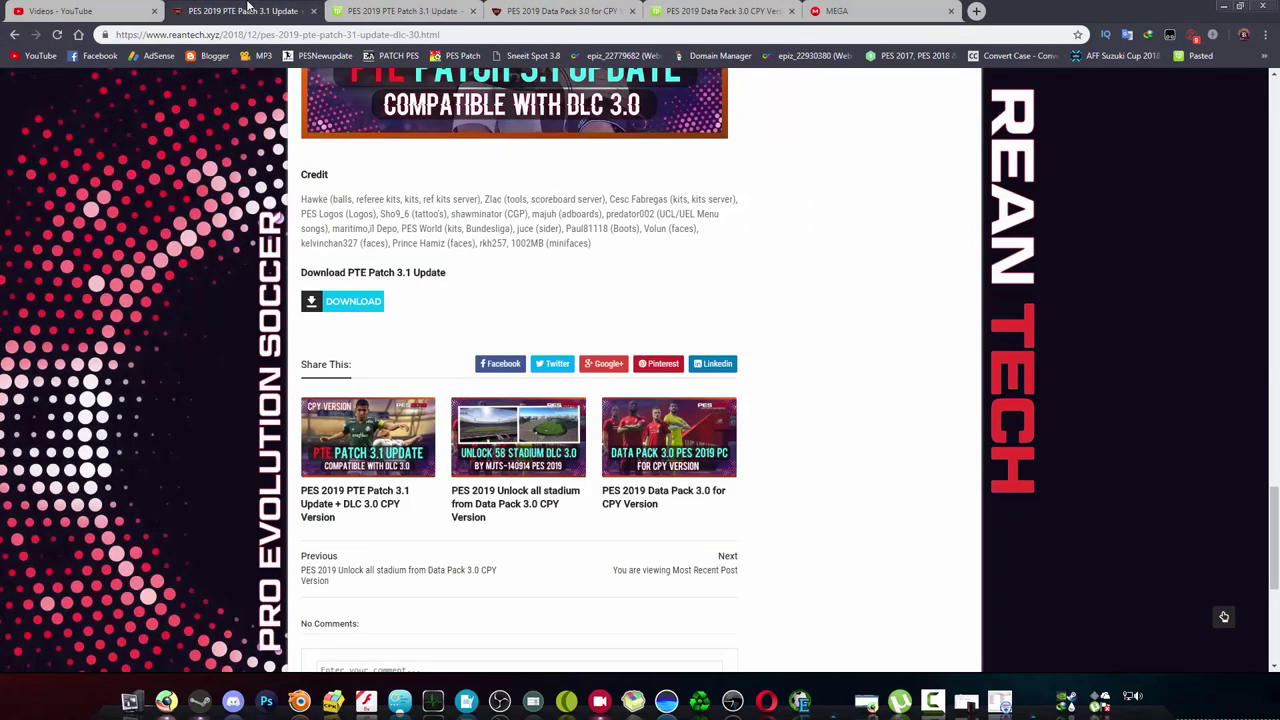
scroll(461, 298, up, 4)
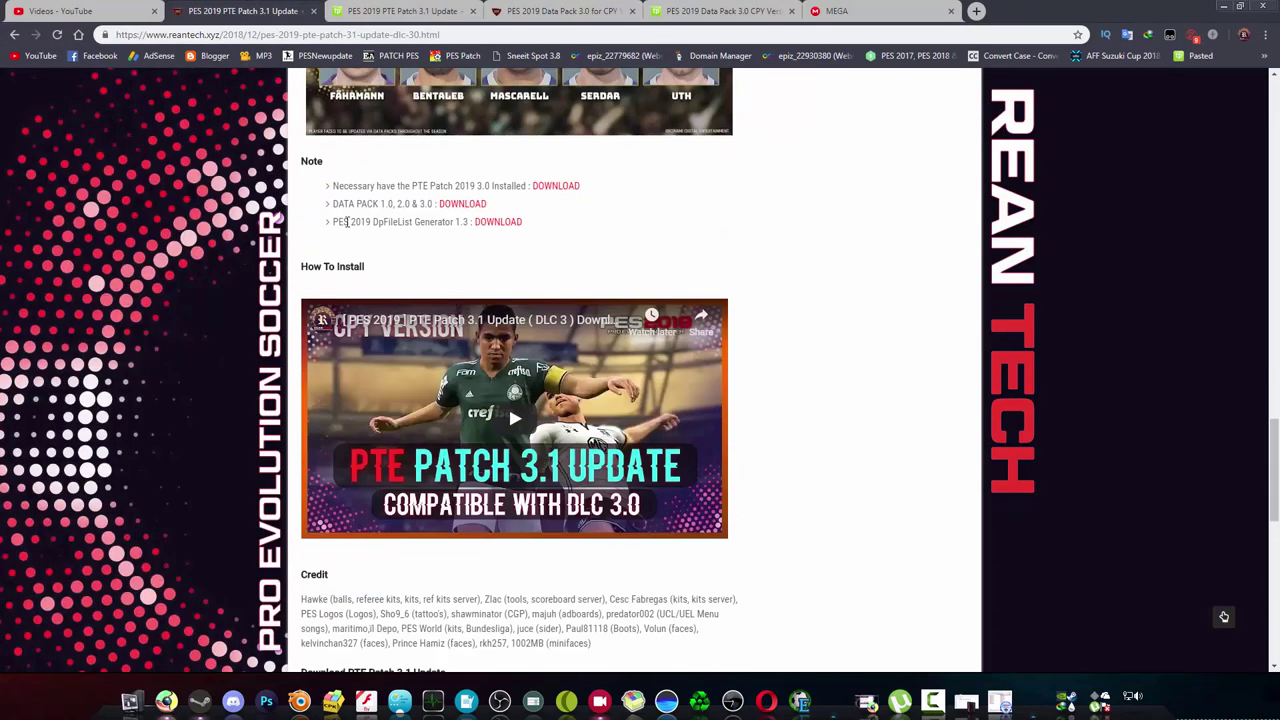
drag(332, 222, 470, 222)
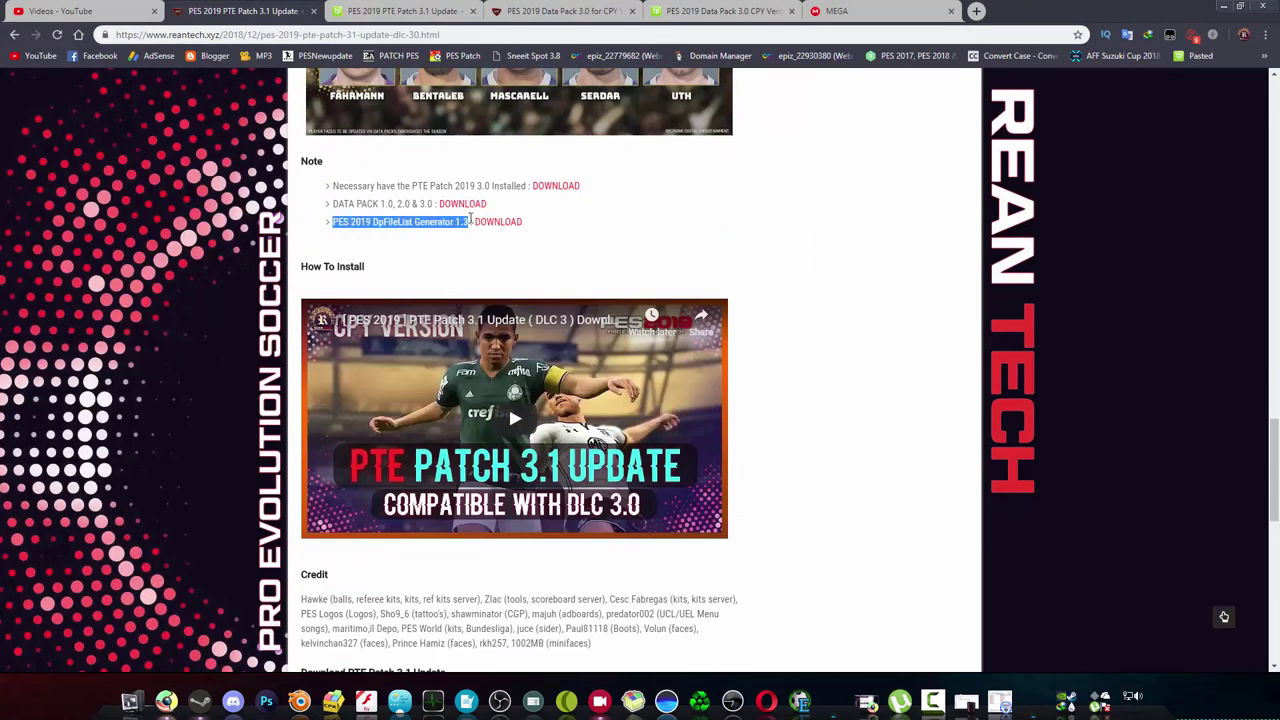
click(615, 246)
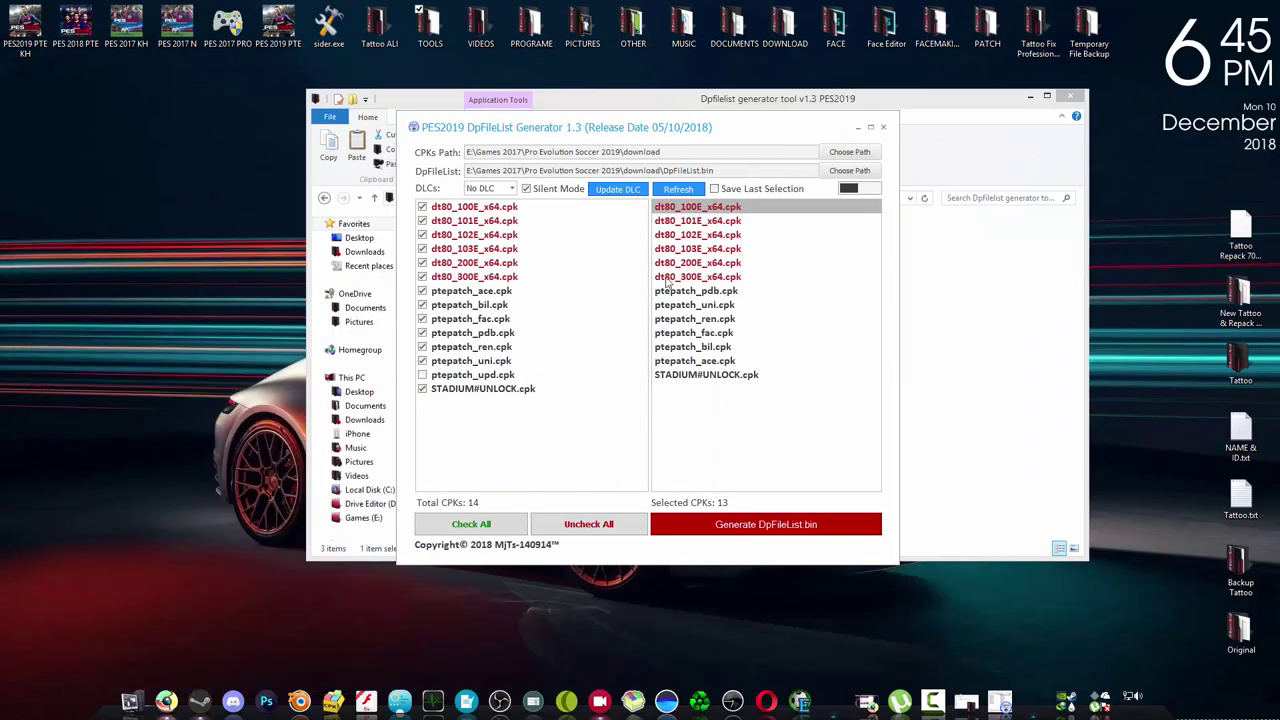
- Set the generator's CPKs path to D:\Games\Pro Evolution Soccer 2019\download
drag(604, 139, 817, 140)
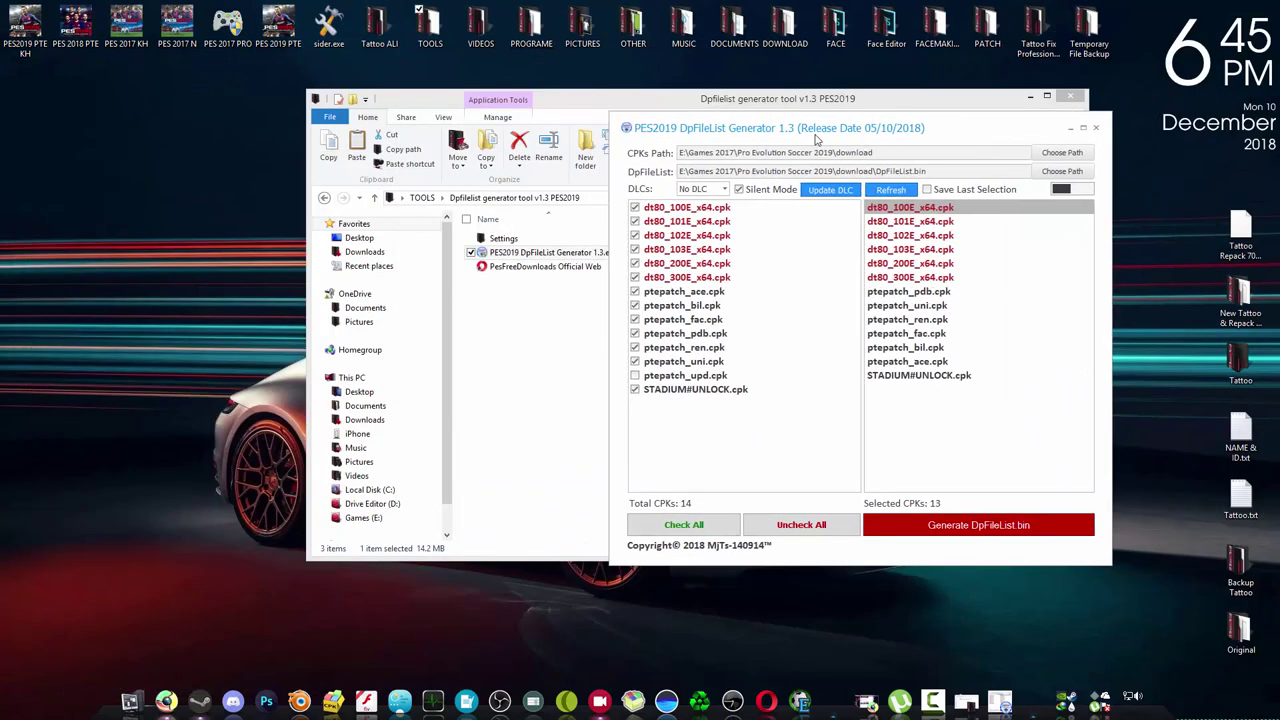
drag(965, 133, 867, 170)
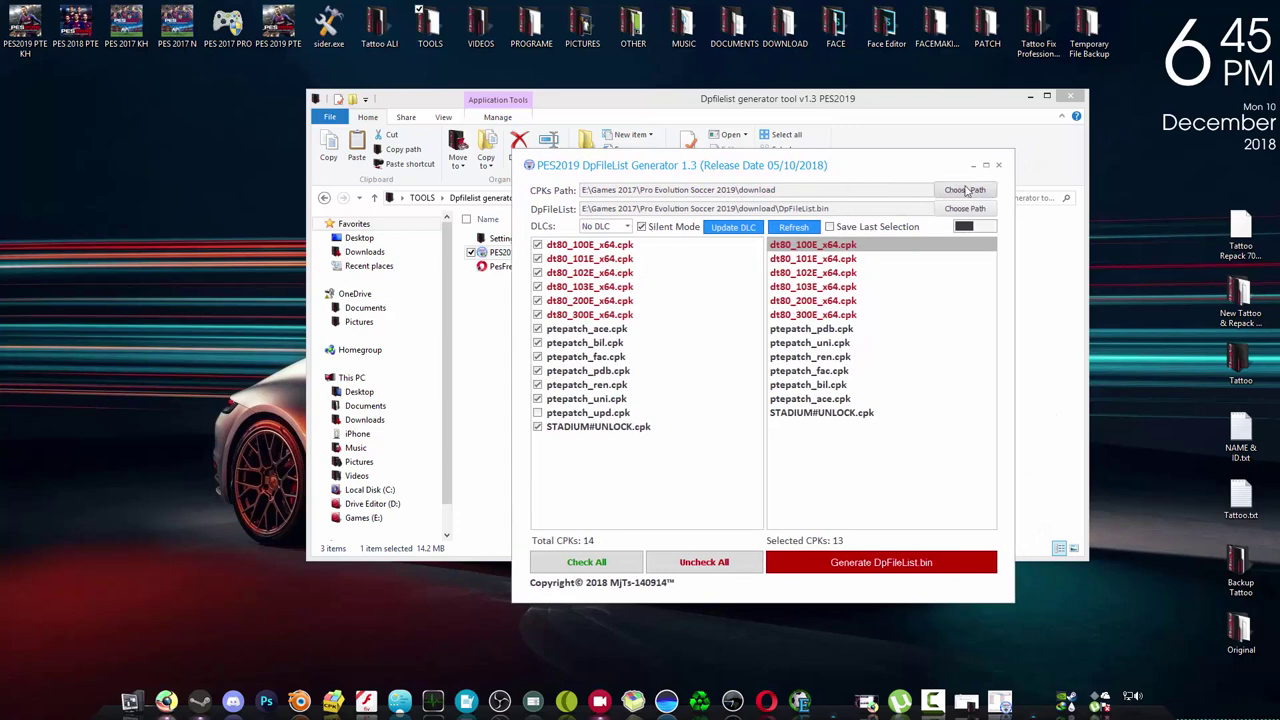
click(960, 192)
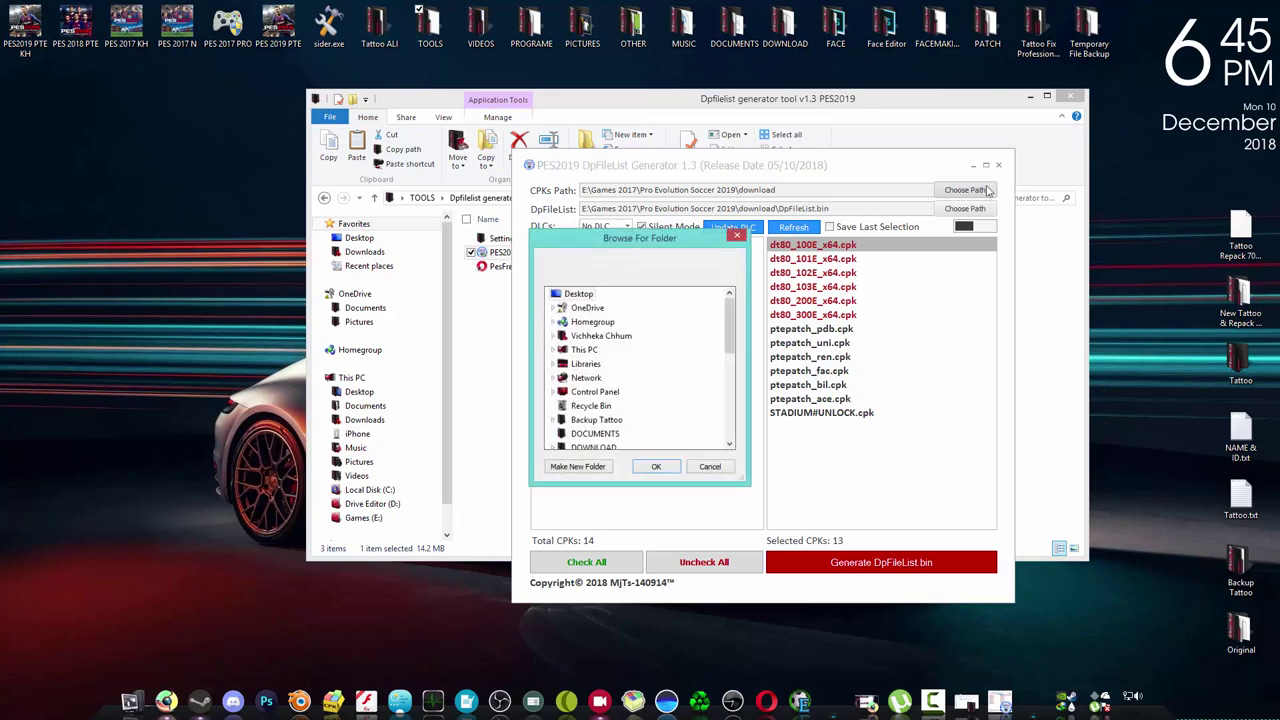
drag(657, 250, 439, 254)
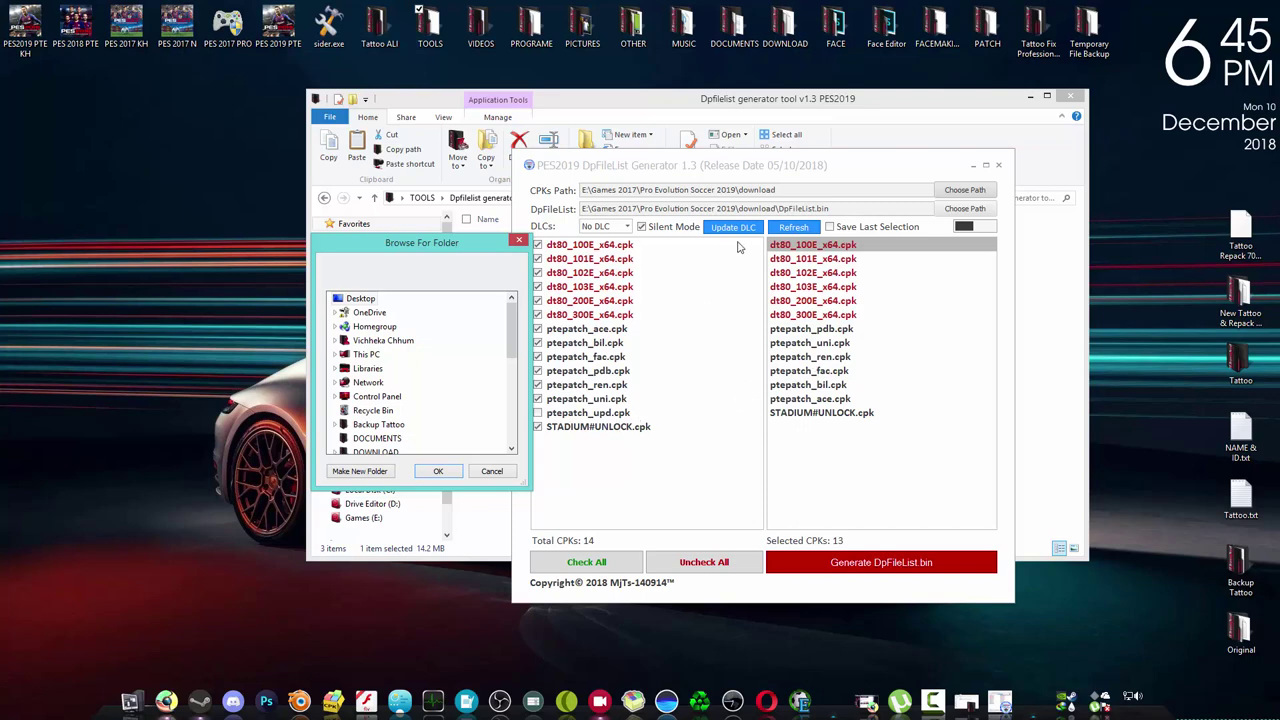
drag(428, 250, 702, 218)
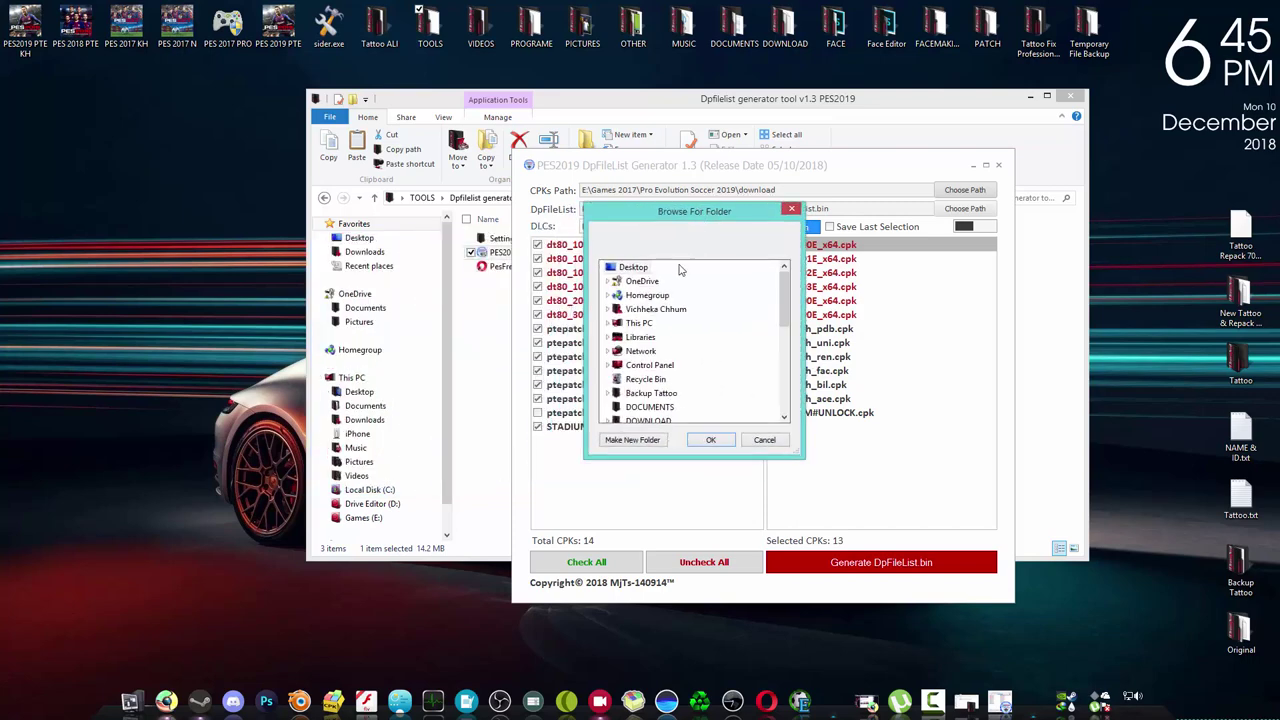
click(647, 295)
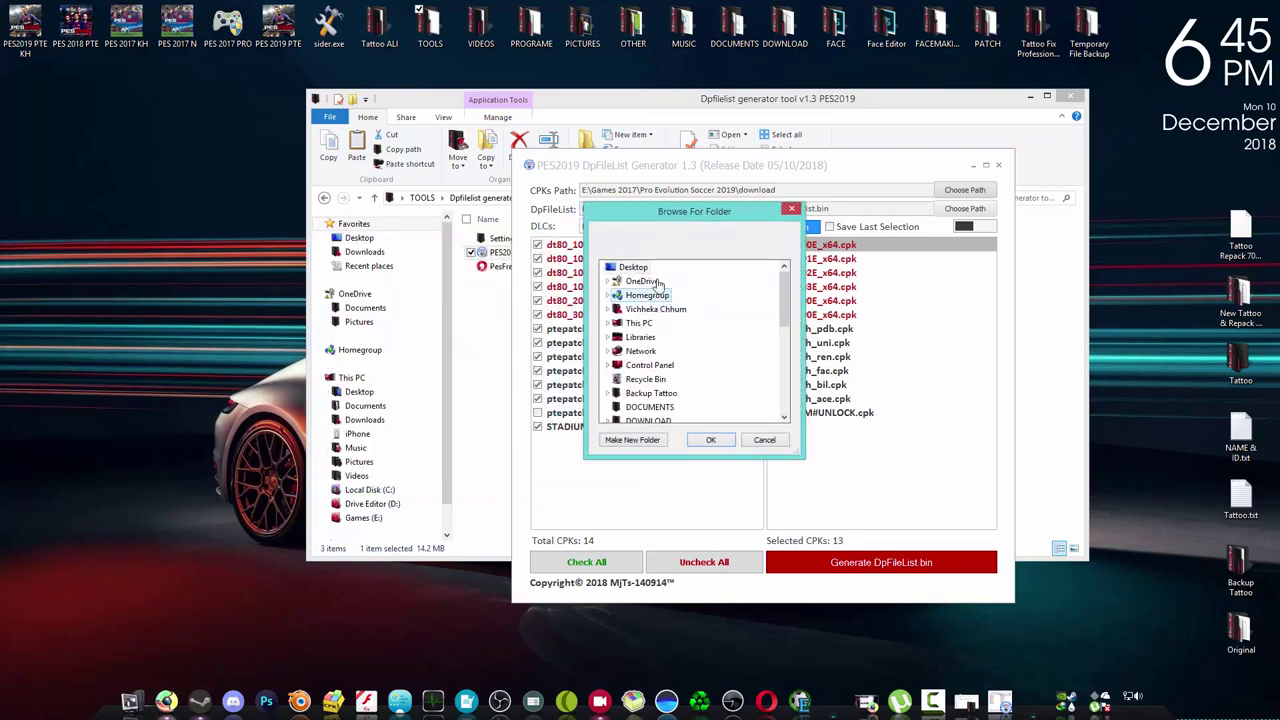
click(610, 324)
scroll(622, 393, down, 1)
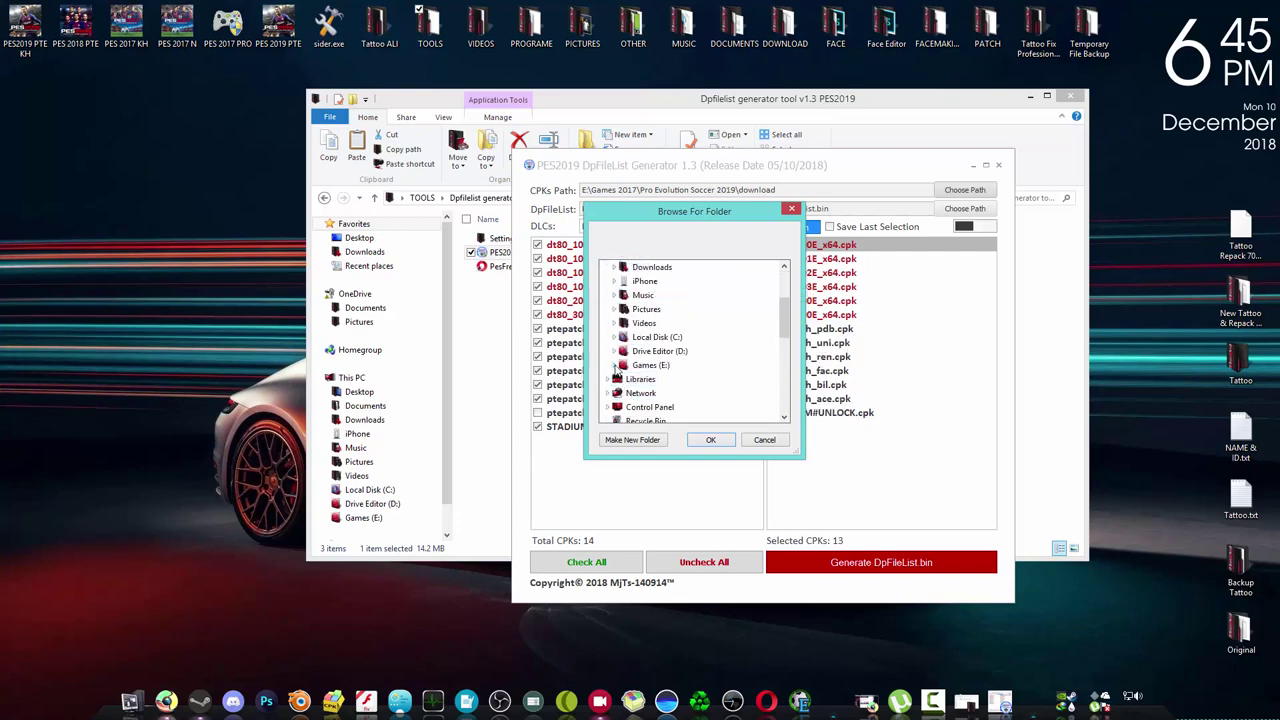
click(617, 354)
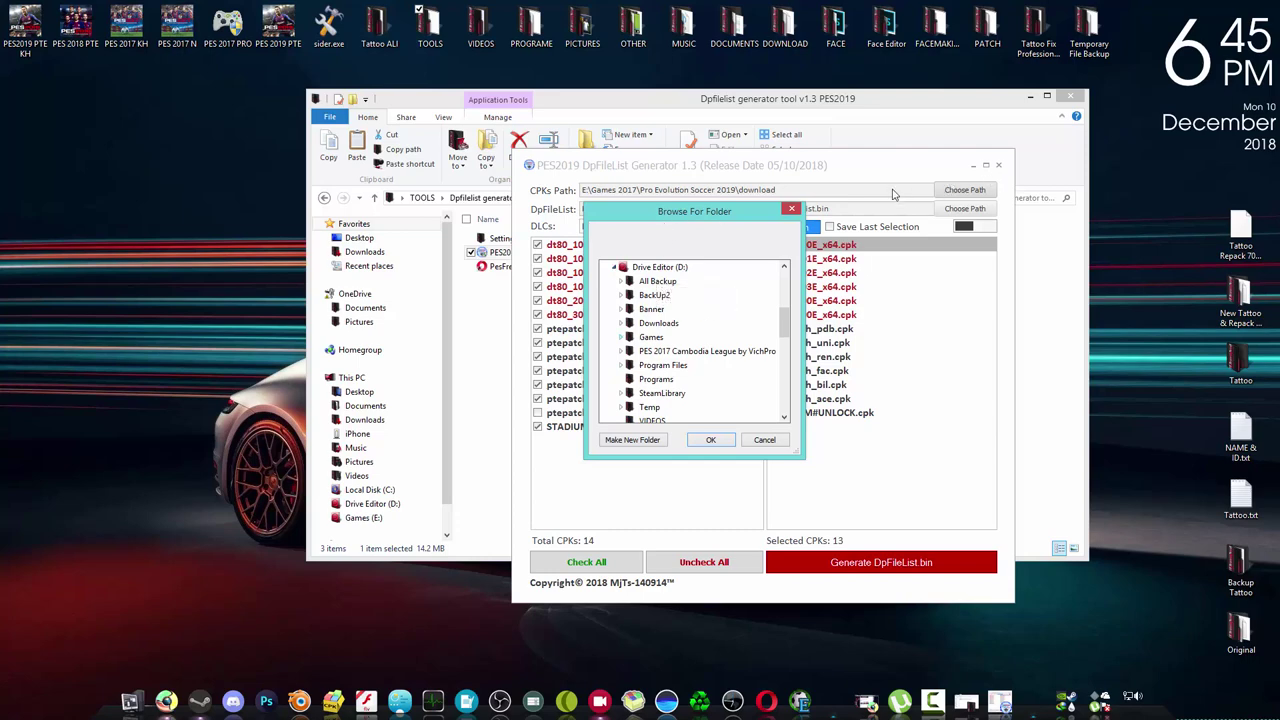
click(619, 338)
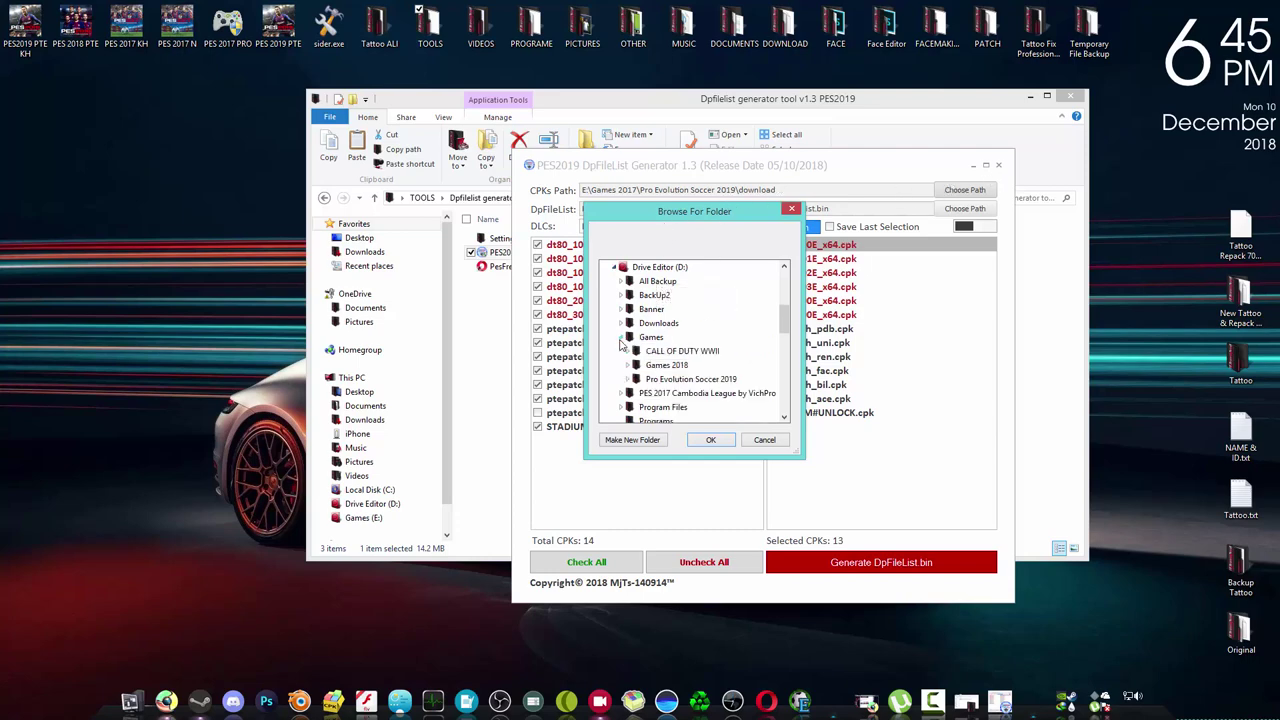
click(628, 380)
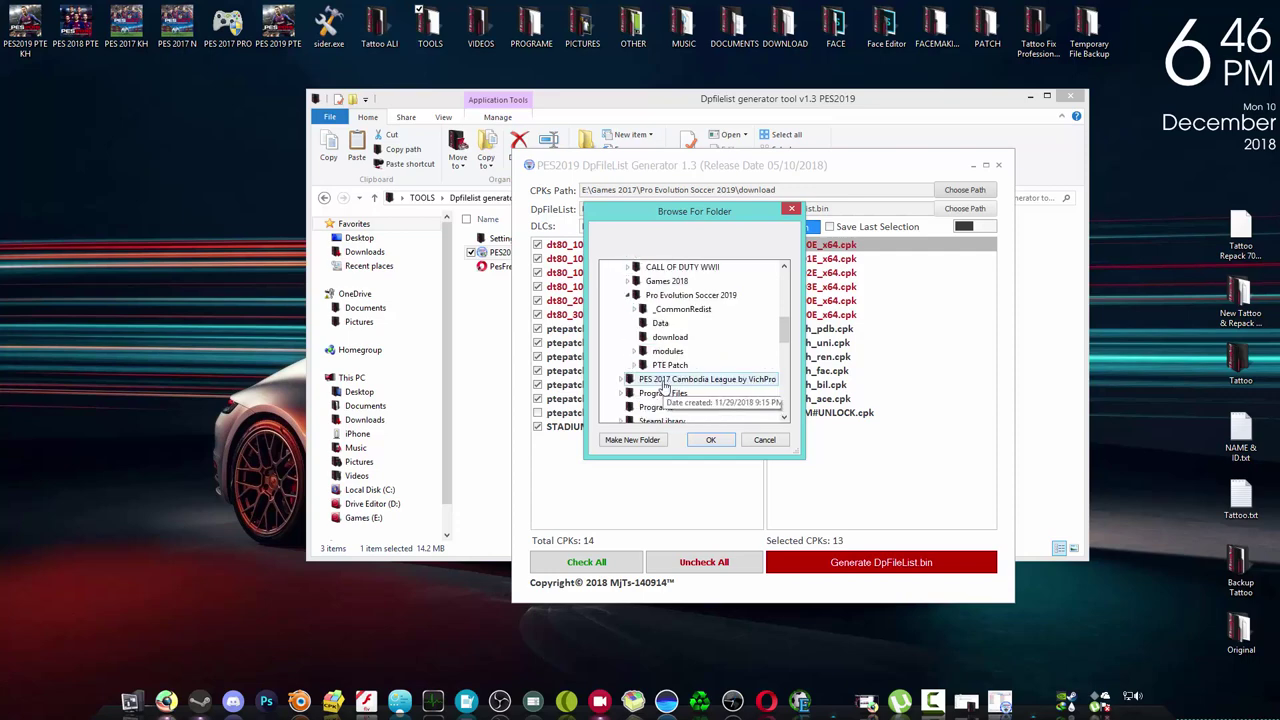
click(670, 337)
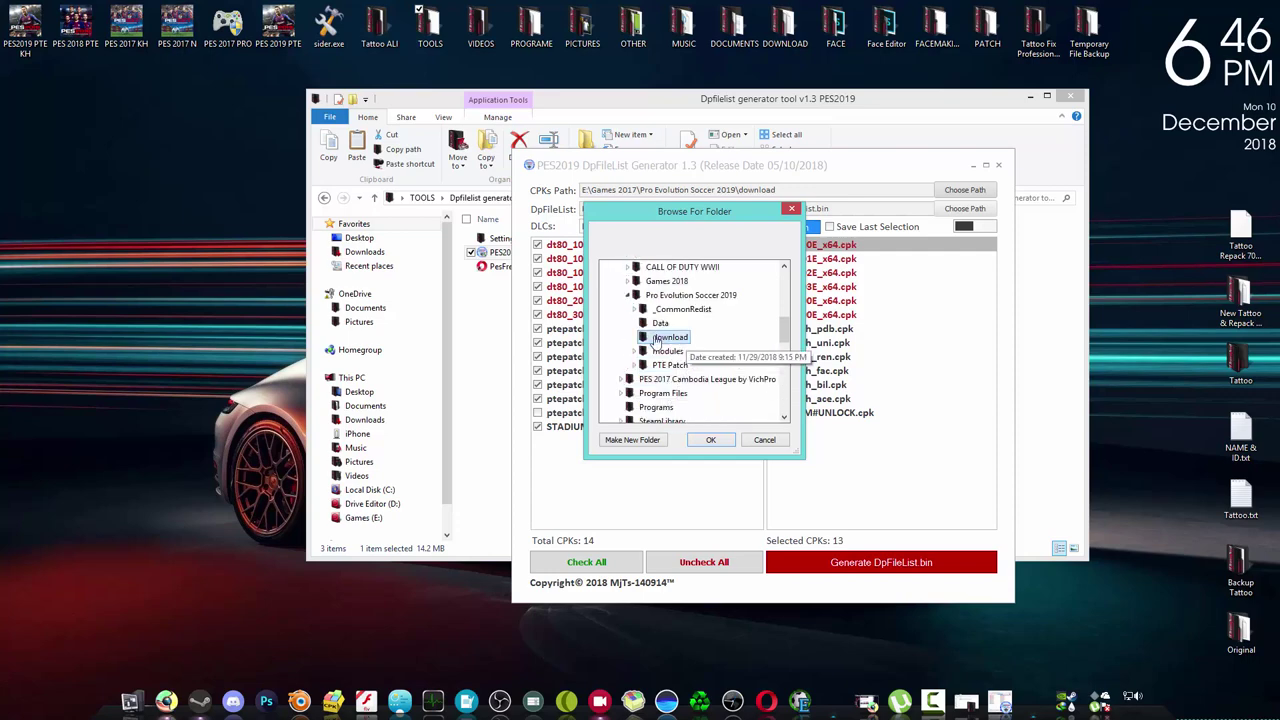
click(710, 441)
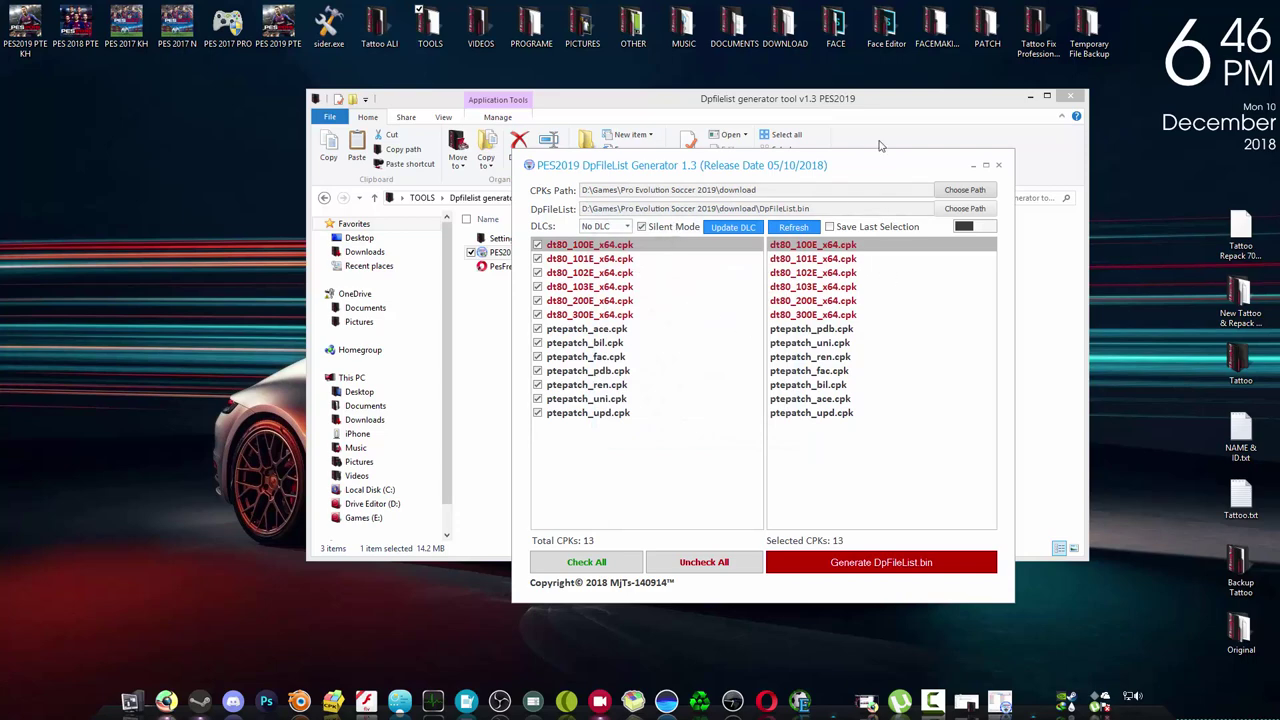
- Keep ptepatch_upd.cpk included in the selection, enable Save Last Selection and leave the DLCs option at No DLC
drag(880, 170, 840, 145)
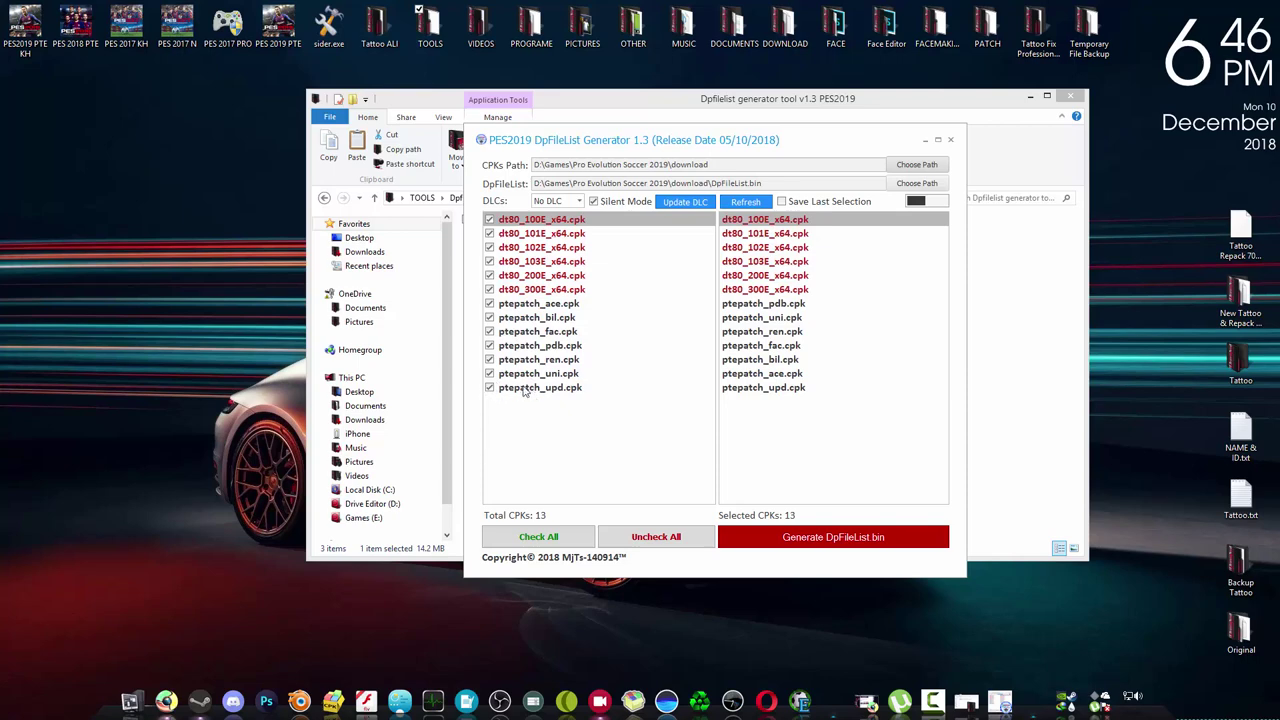
click(490, 389)
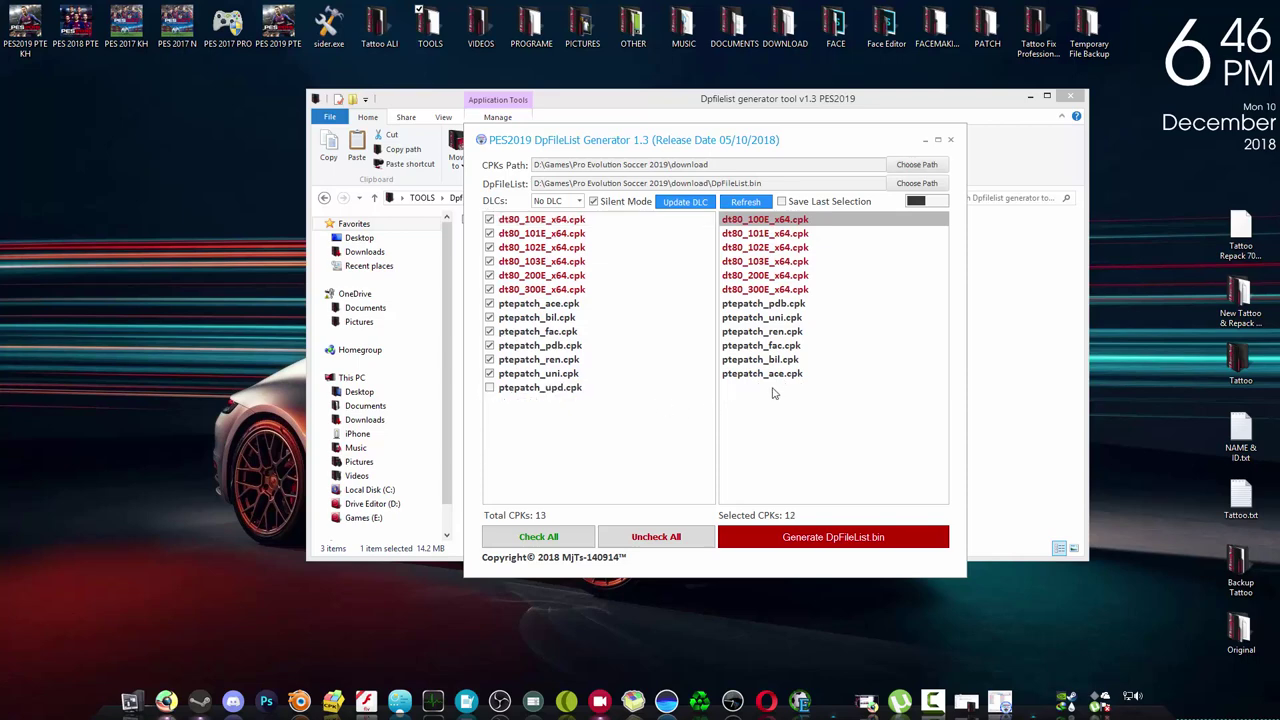
click(491, 389)
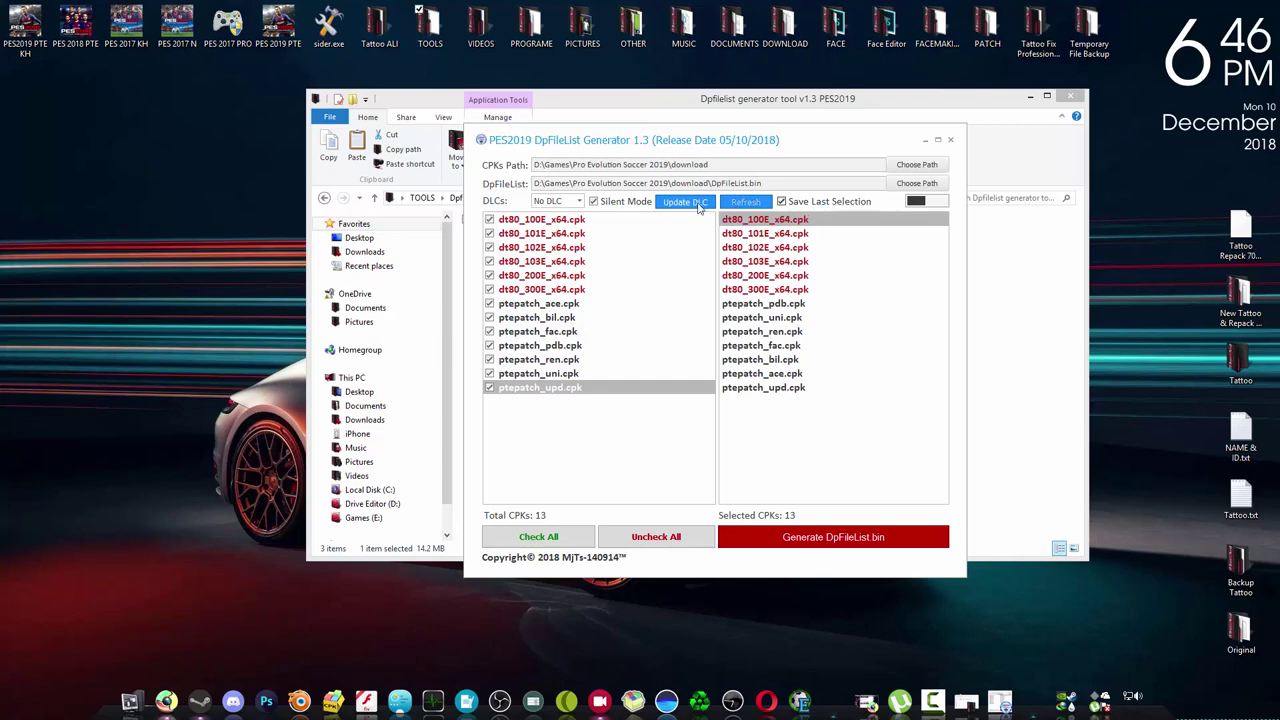
click(579, 201)
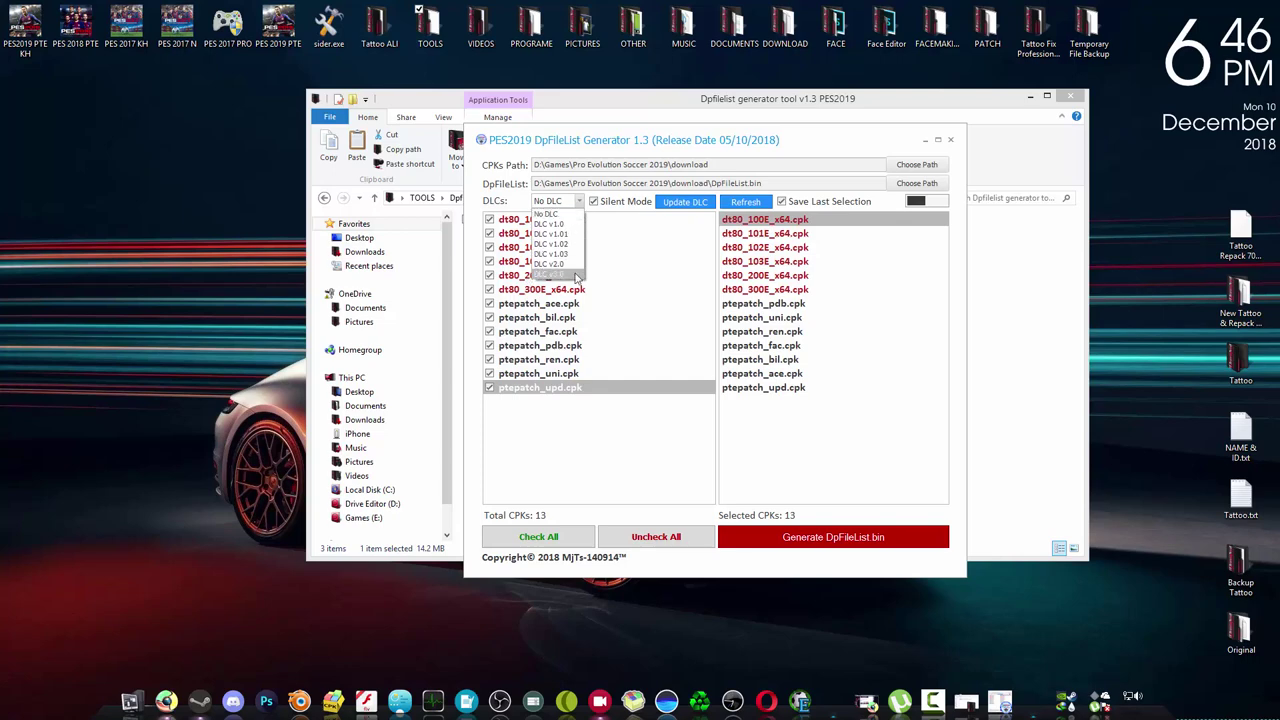
click(549, 214)
click(762, 359)
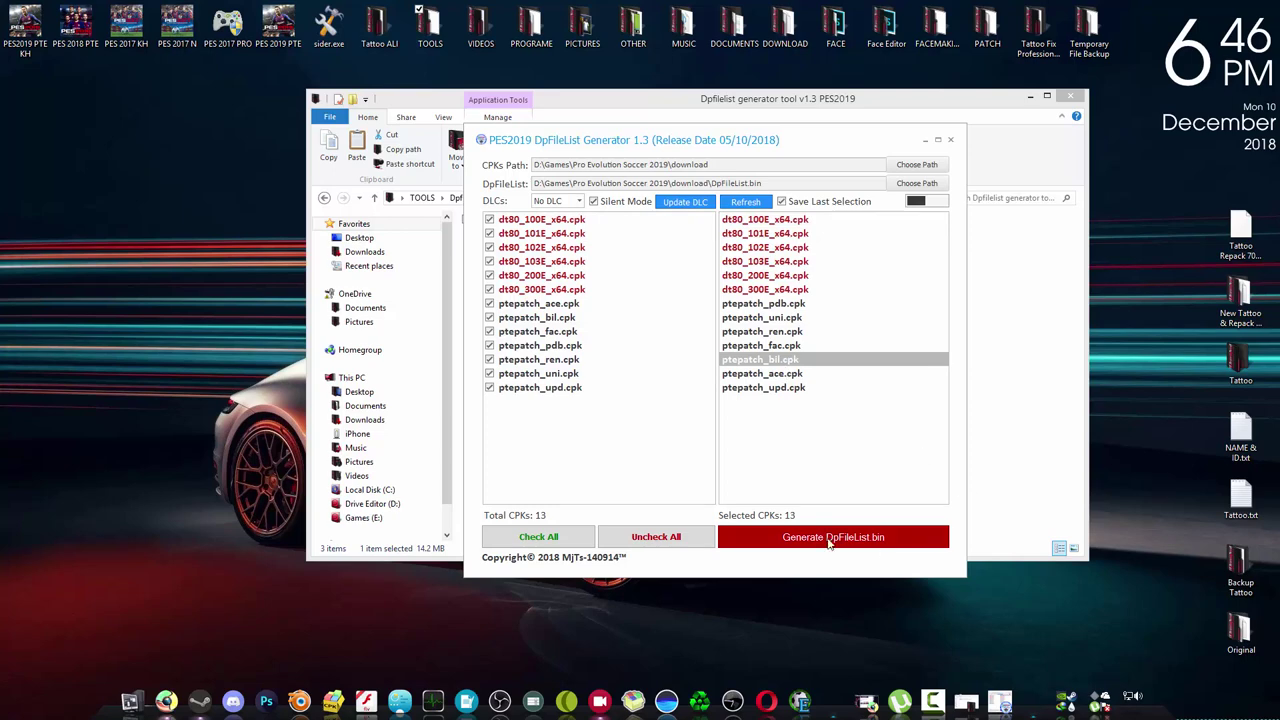
- Generate DpFileList.bin from the selected CPKs, and close the generator and its folder window
click(828, 537)
click(737, 480)
click(950, 141)
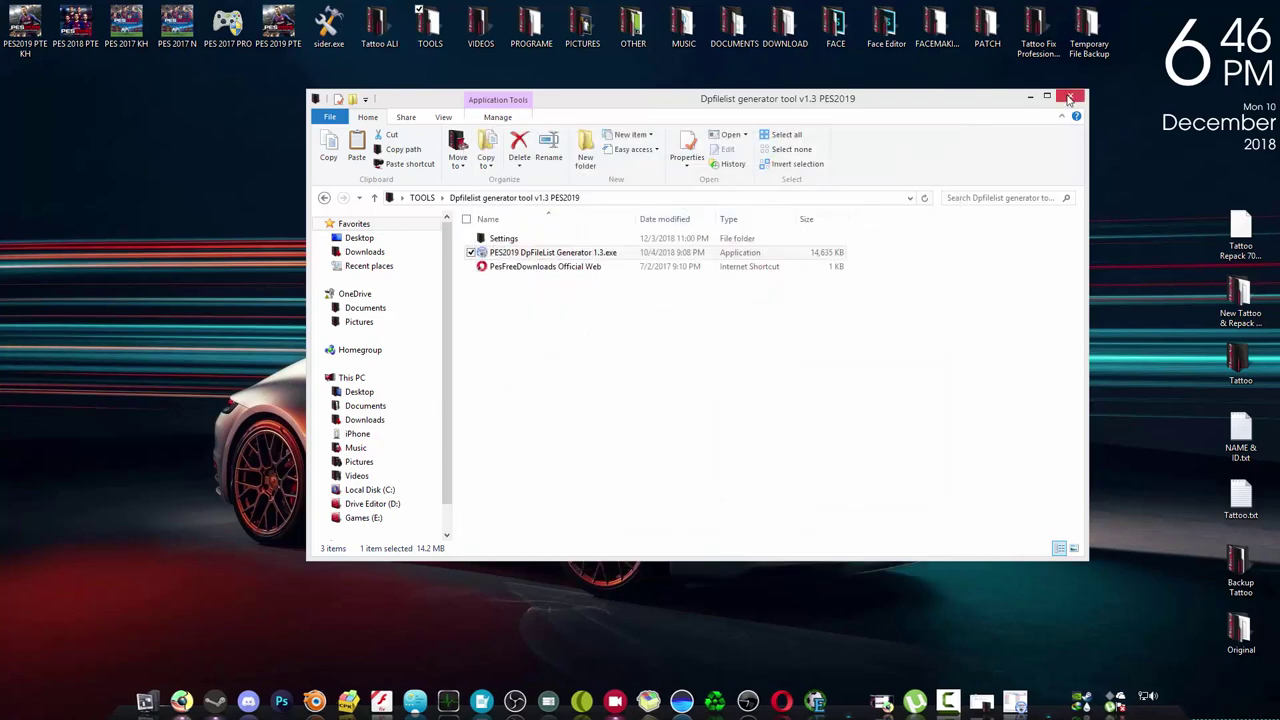
click(1060, 98)
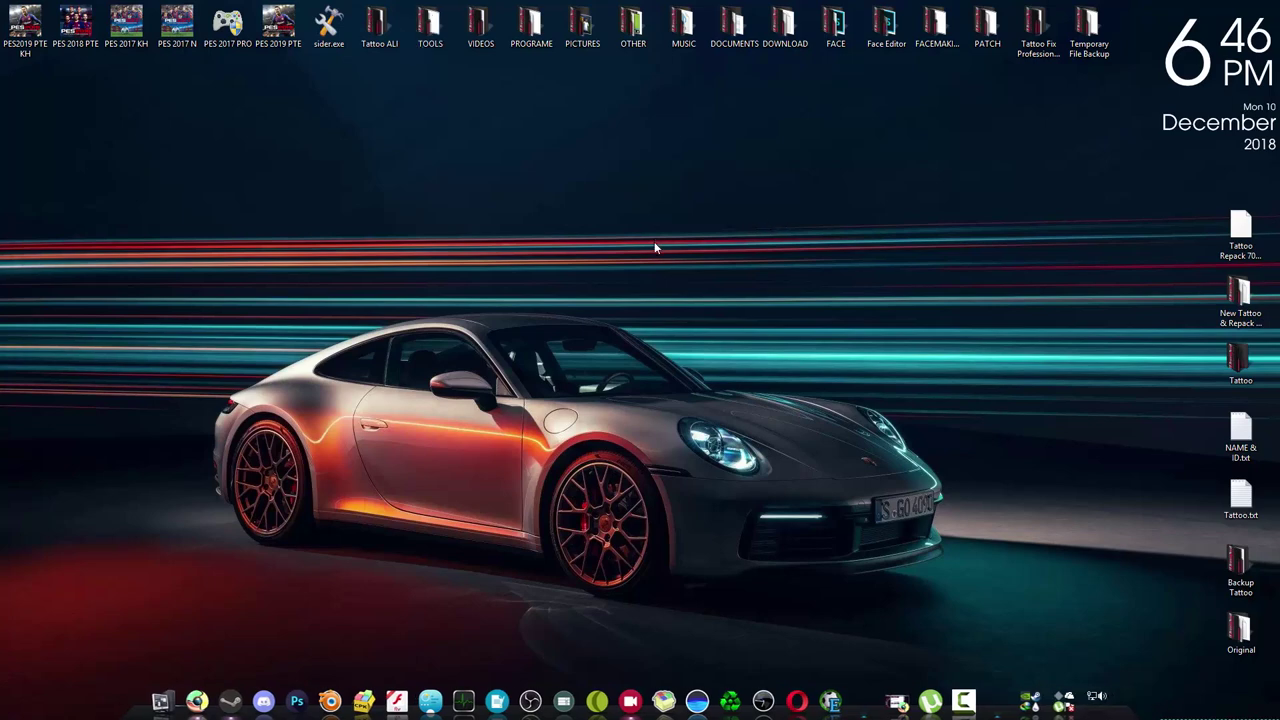
- Refresh the desktop and check the file location of the PES 2019 PTE shortcut, closing the folder when done
right_click(607, 243)
click(631, 282)
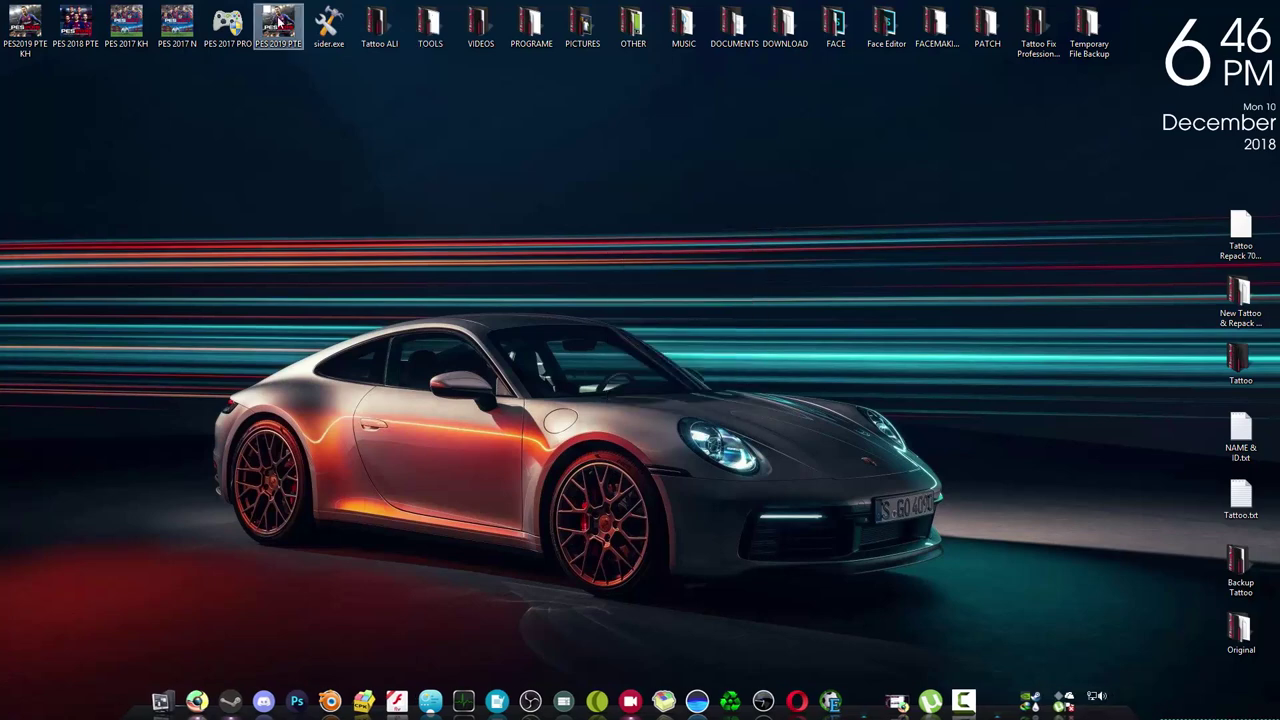
right_click(282, 20)
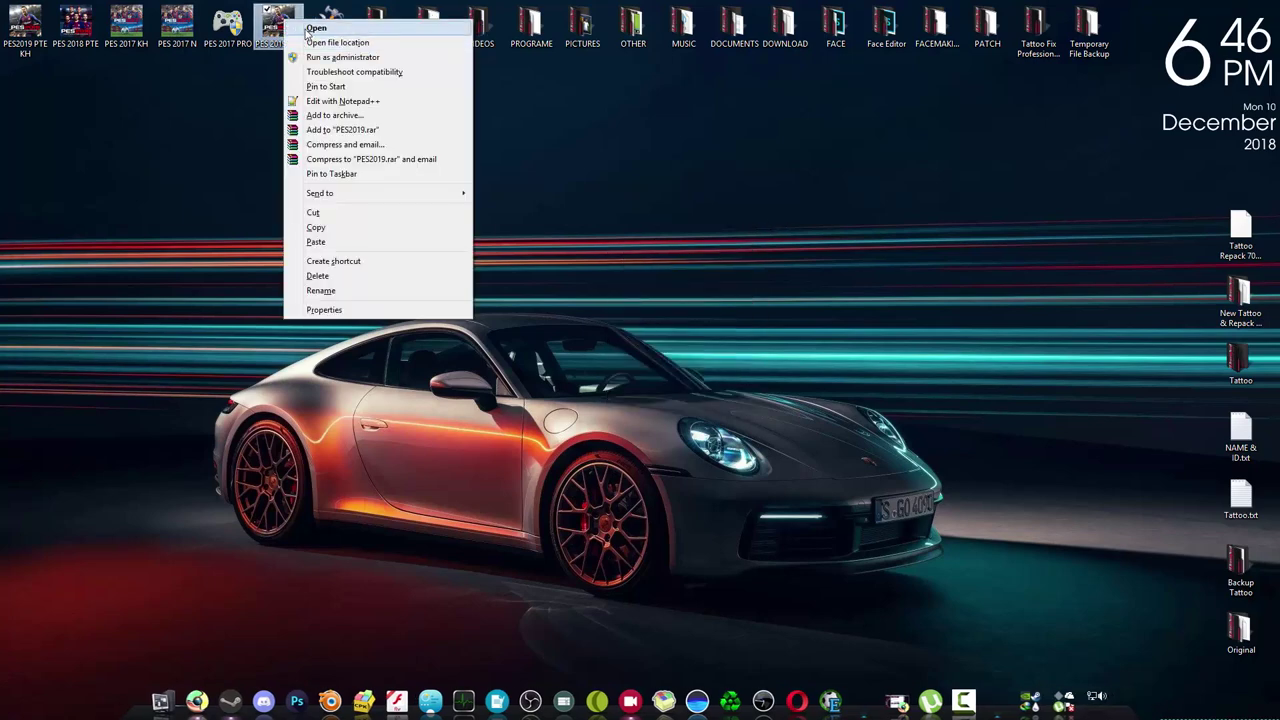
click(320, 42)
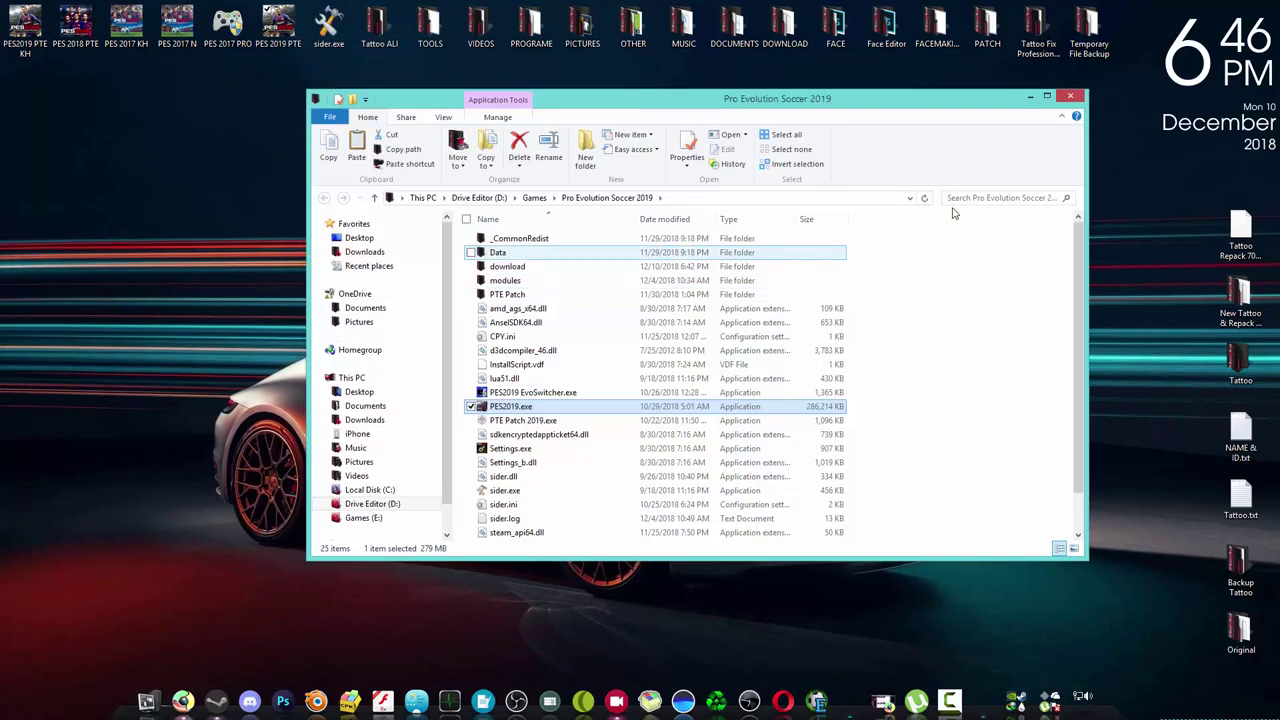
click(1070, 96)
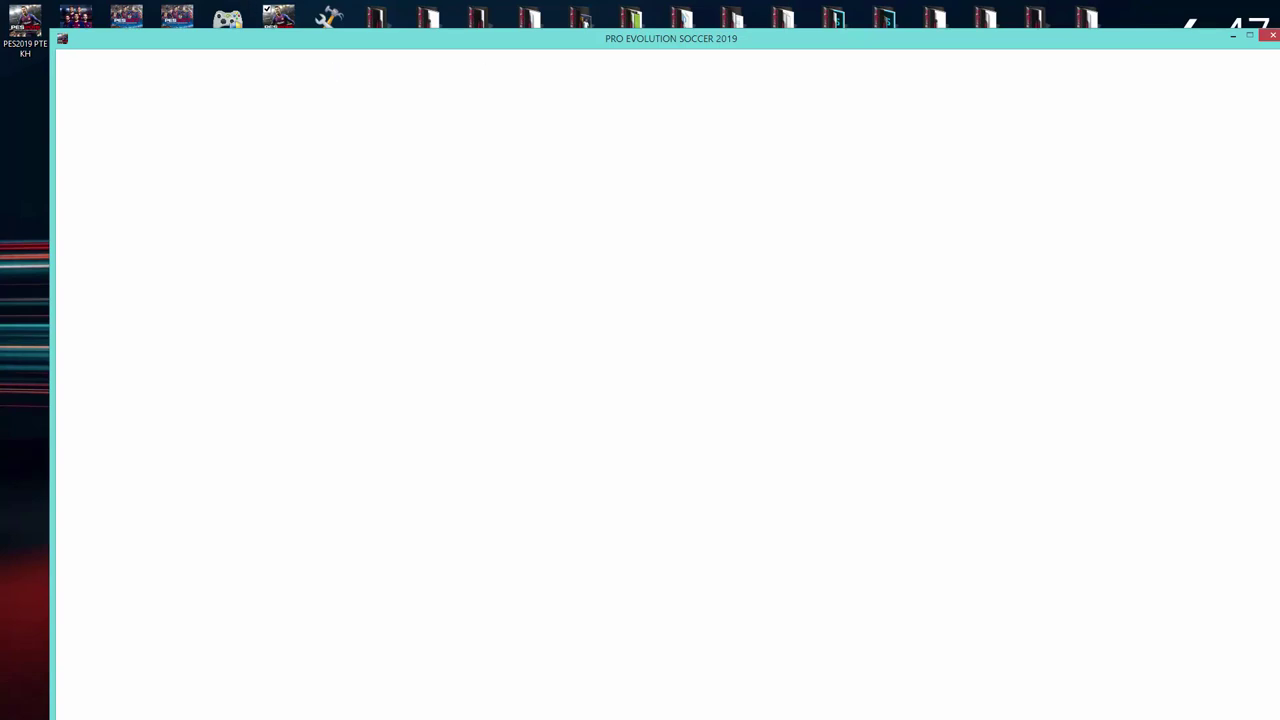
- Reposition the PES 2019 game window, continue past the title screen and dismiss the network settings message
drag(632, 44, 604, 15)
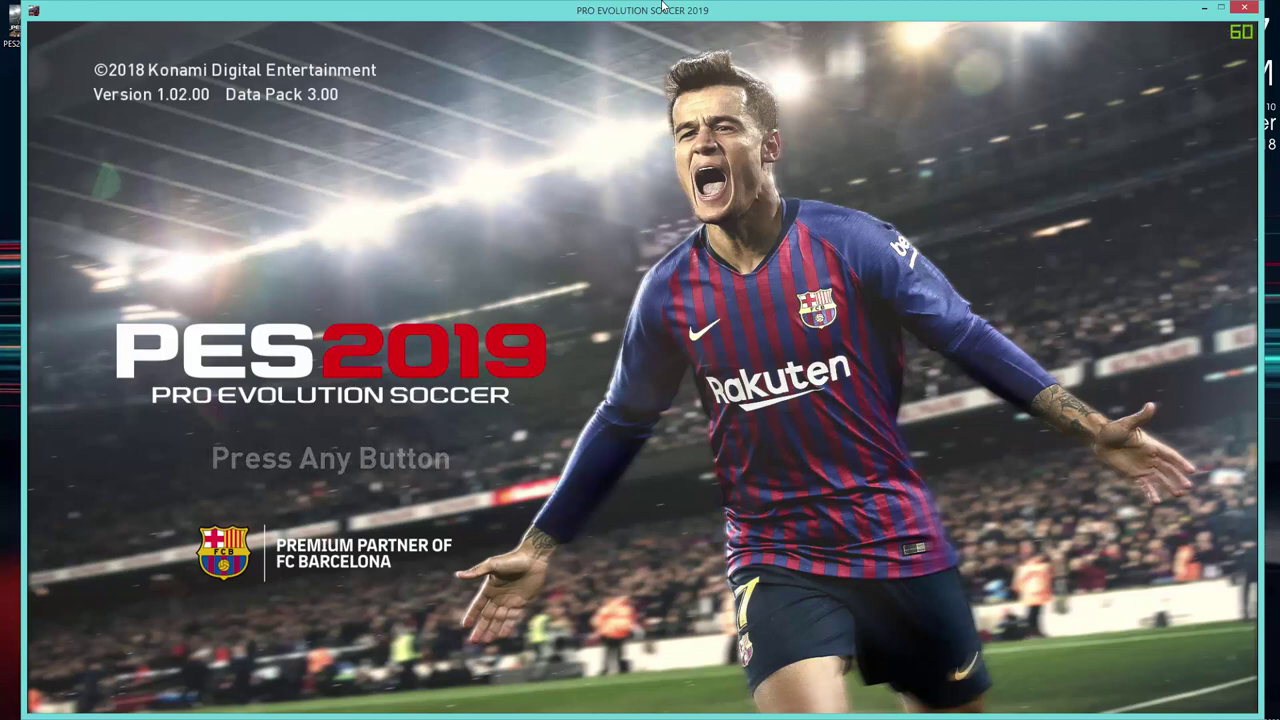
key(Return)
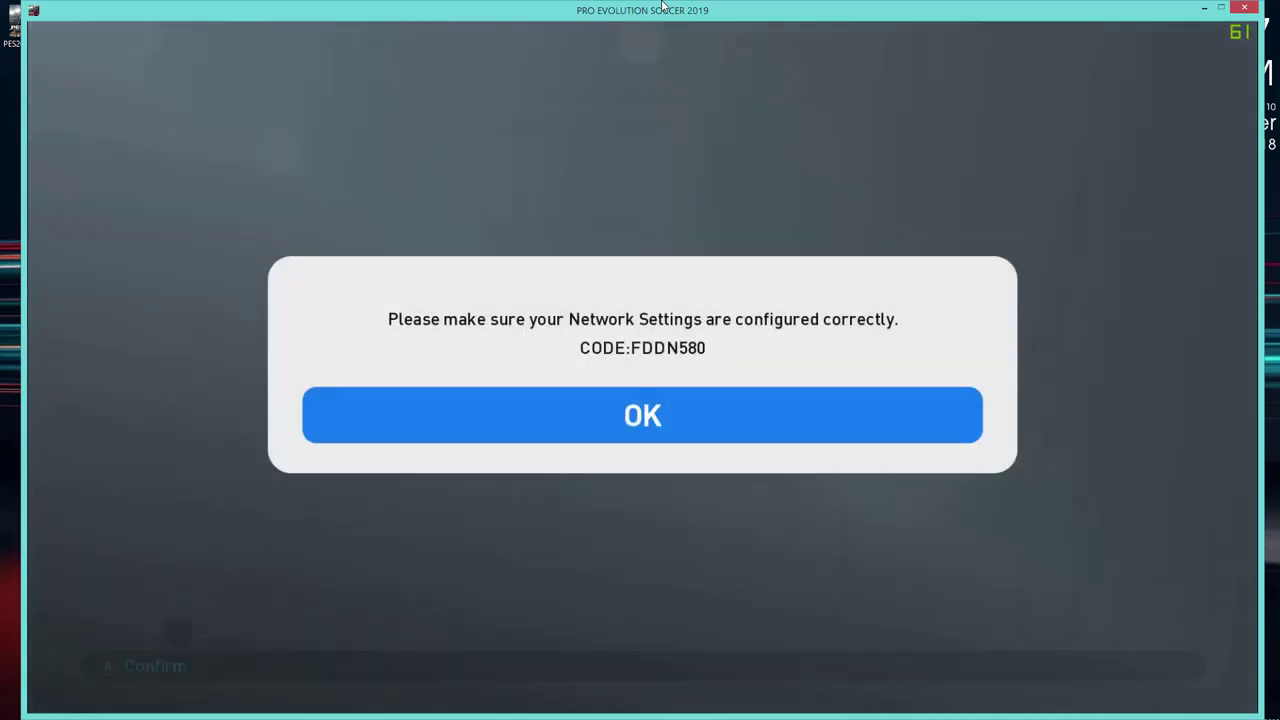
key(Return)
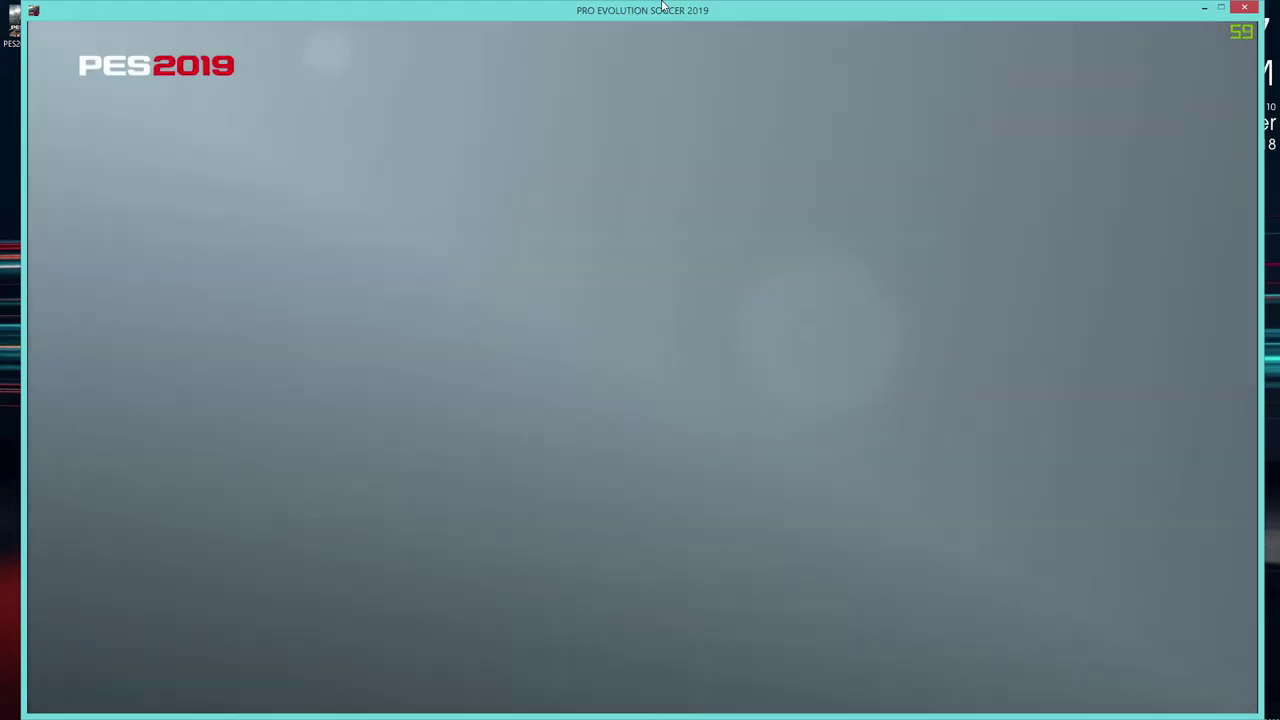
- Browse the Kick Off and Online modes of the game's main menu and return to the Home section
key(Right)
key(Right)
key(Right)
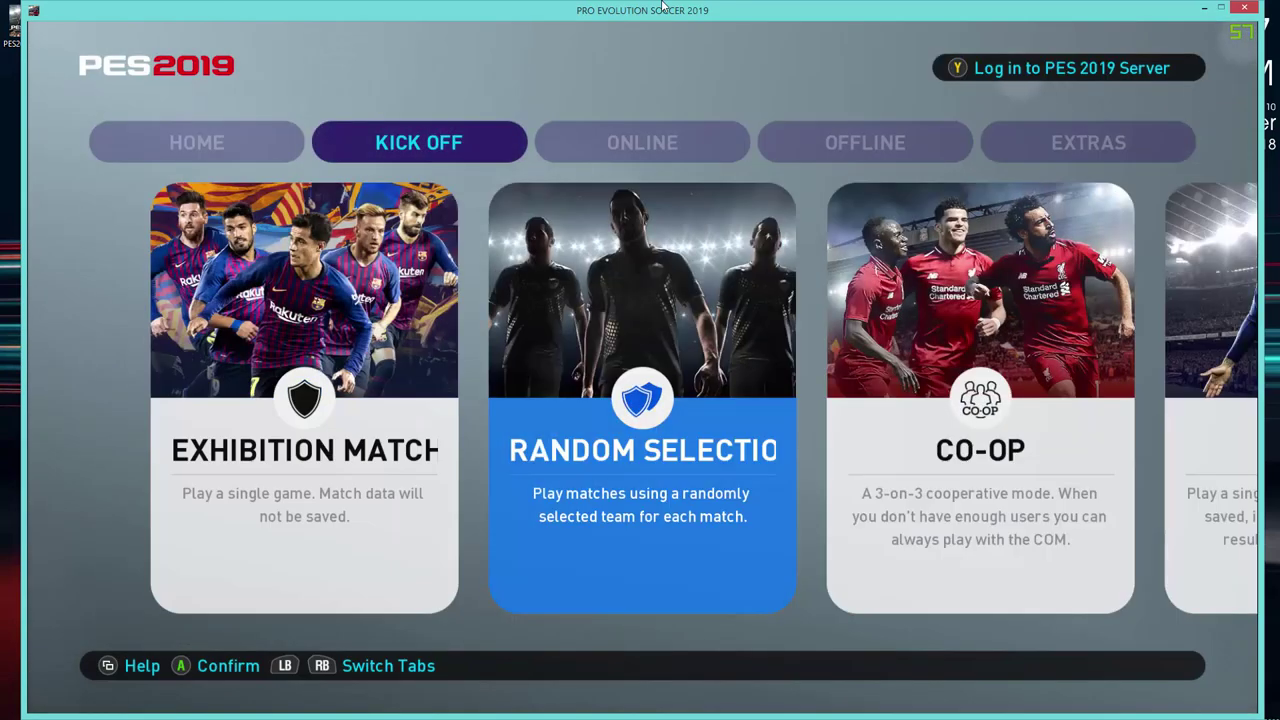
key(Right)
key(Right)
key(Right)
key(Right)
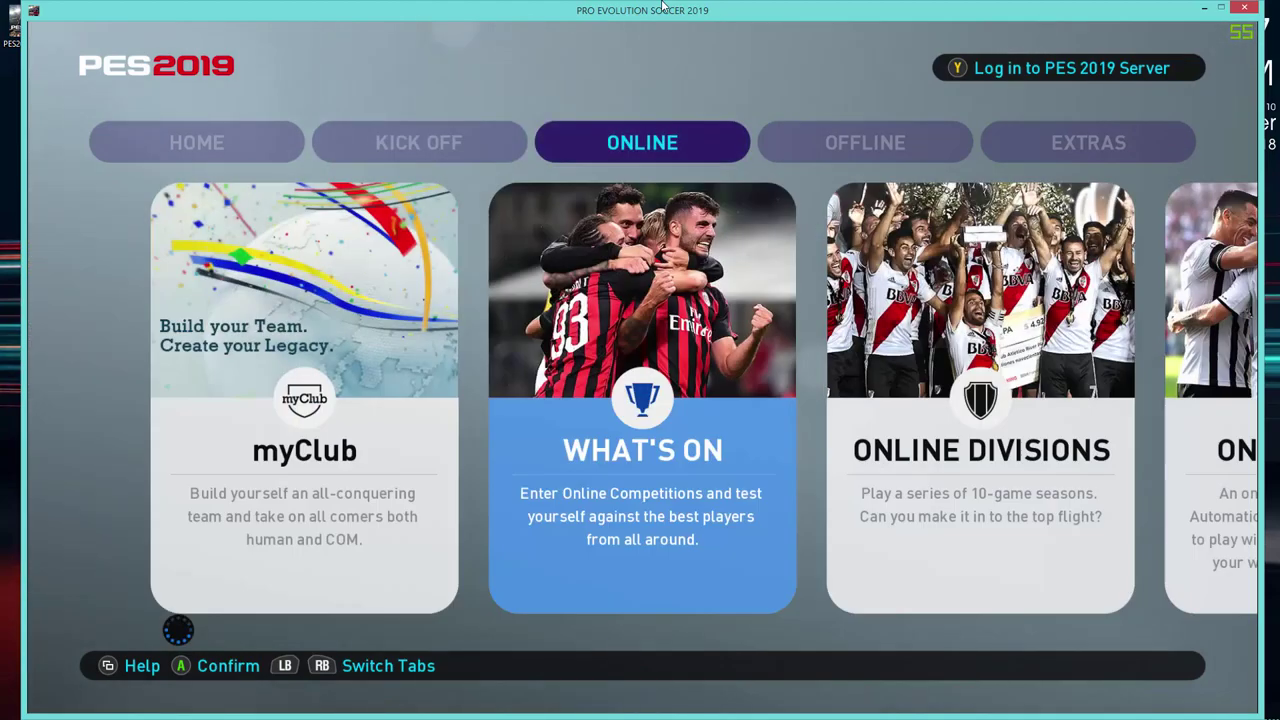
key(Right)
key(Left)
key(Left)
key(Left)
key(Left)
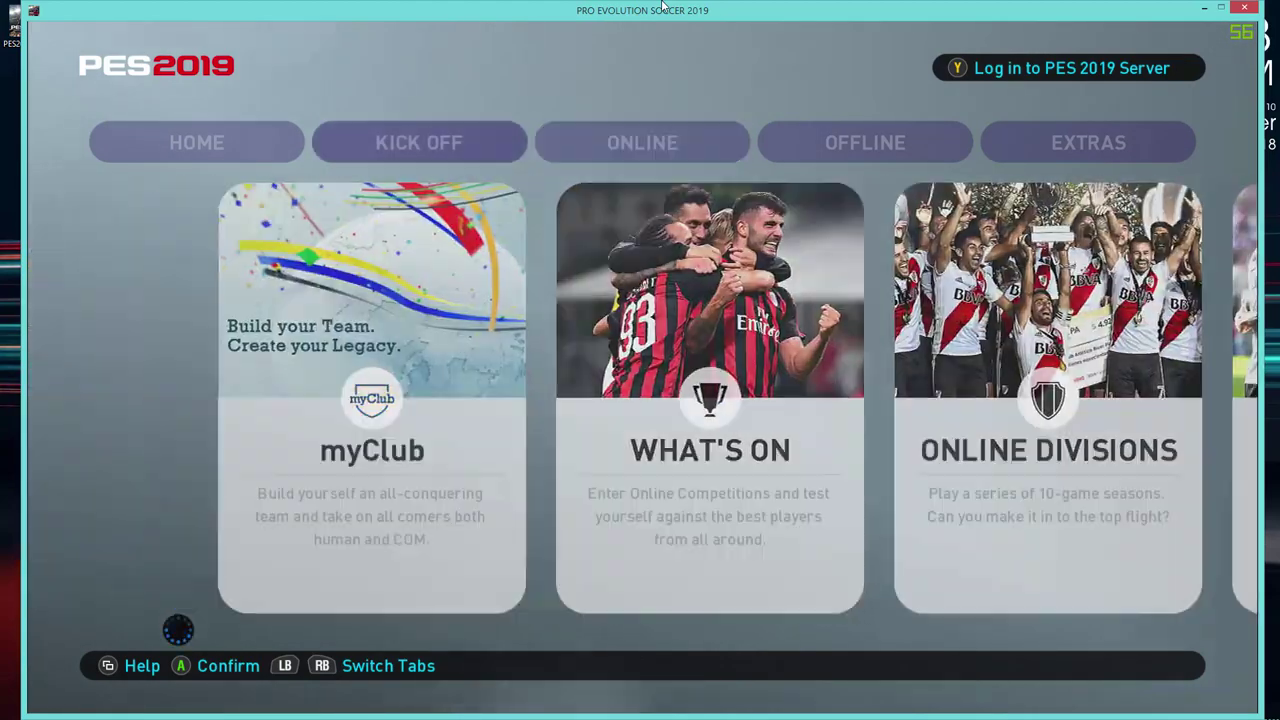
key(Left)
key(Left)
key(Left)
key(Left)
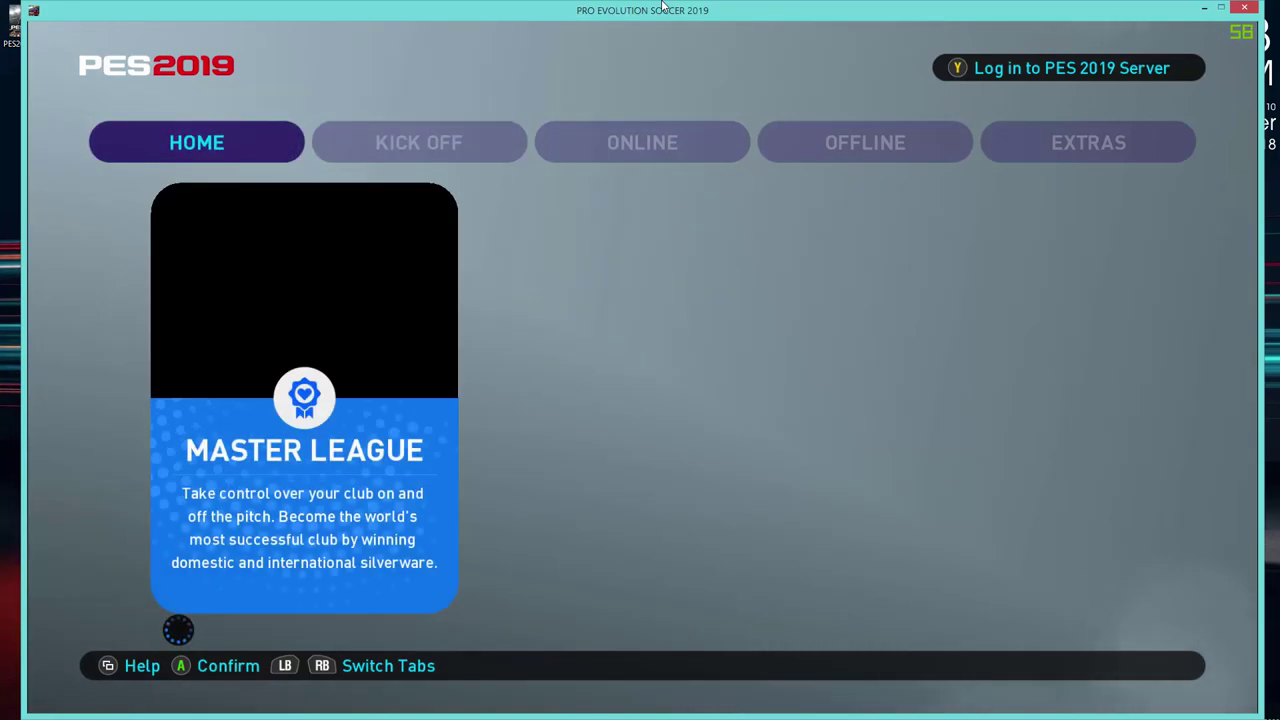
key(Right)
key(Right)
key(Right)
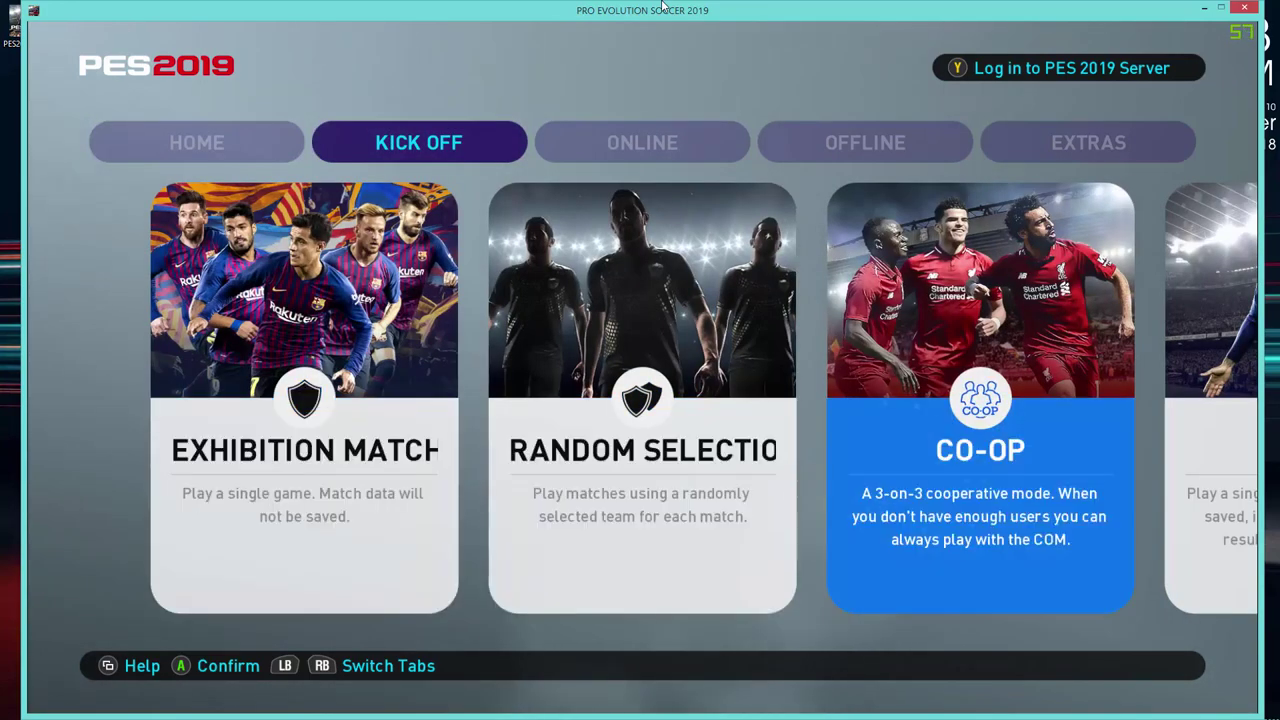
key(Right)
key(Left)
key(Left)
key(Left)
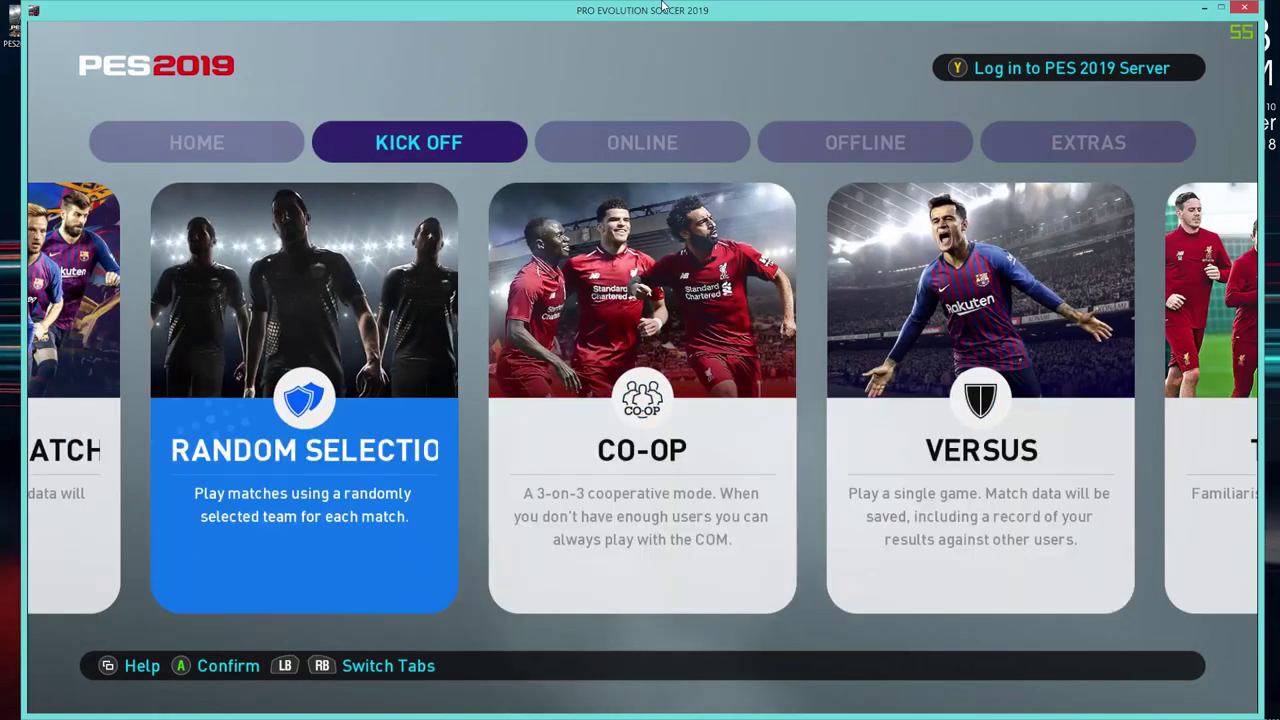
key(Left)
key(Left)
key(Right)
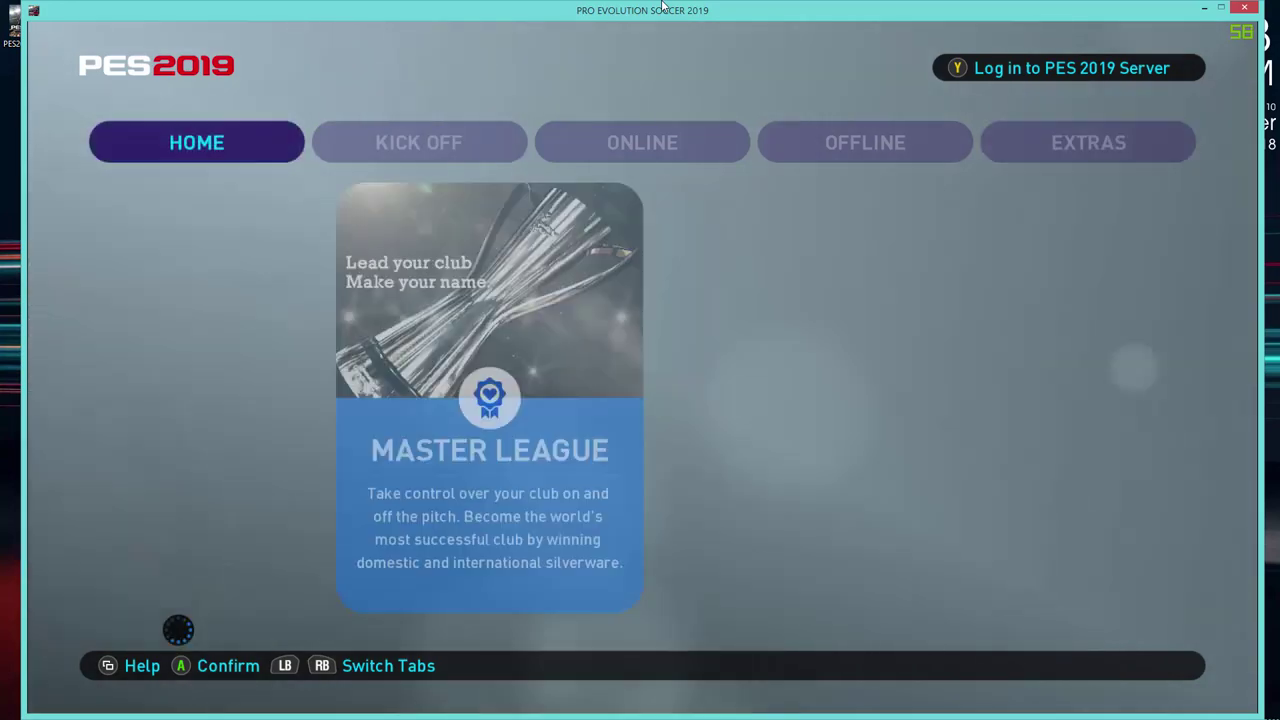
key(Right)
key(Right)
key(Right)
key(Left)
key(Left)
key(Left)
key(Left)
key(Left)
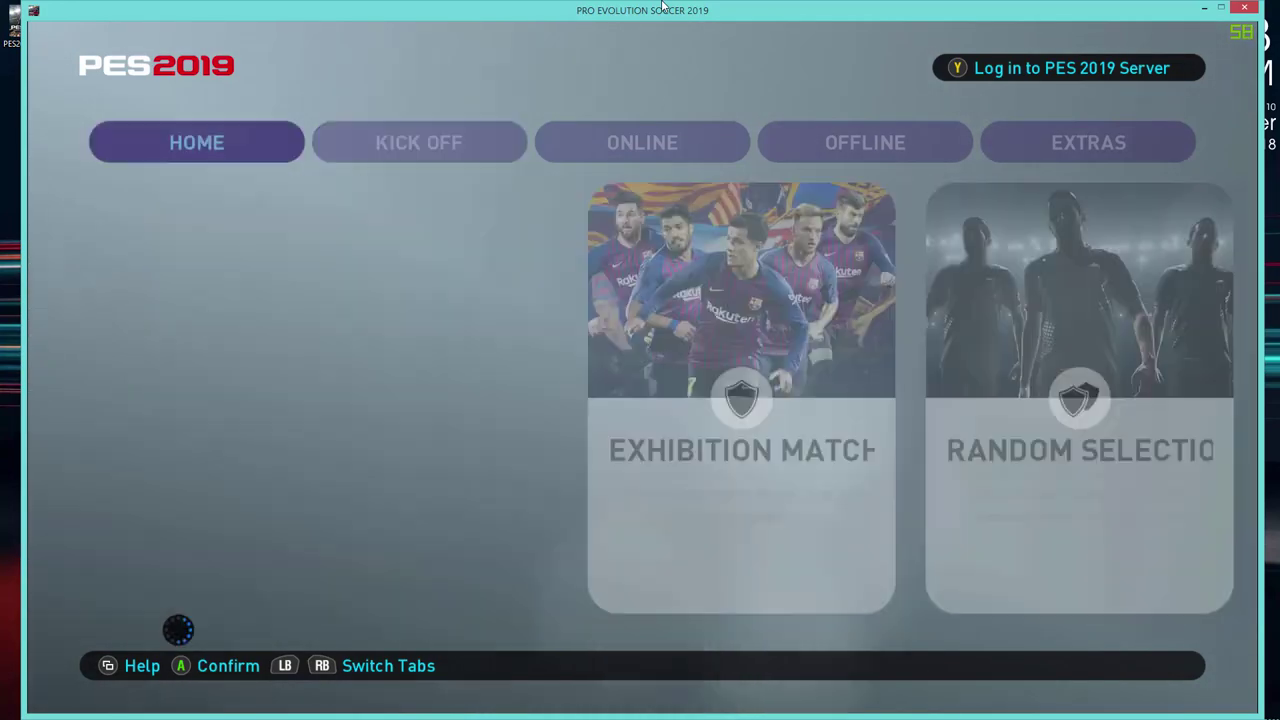
key(Right)
key(Right)
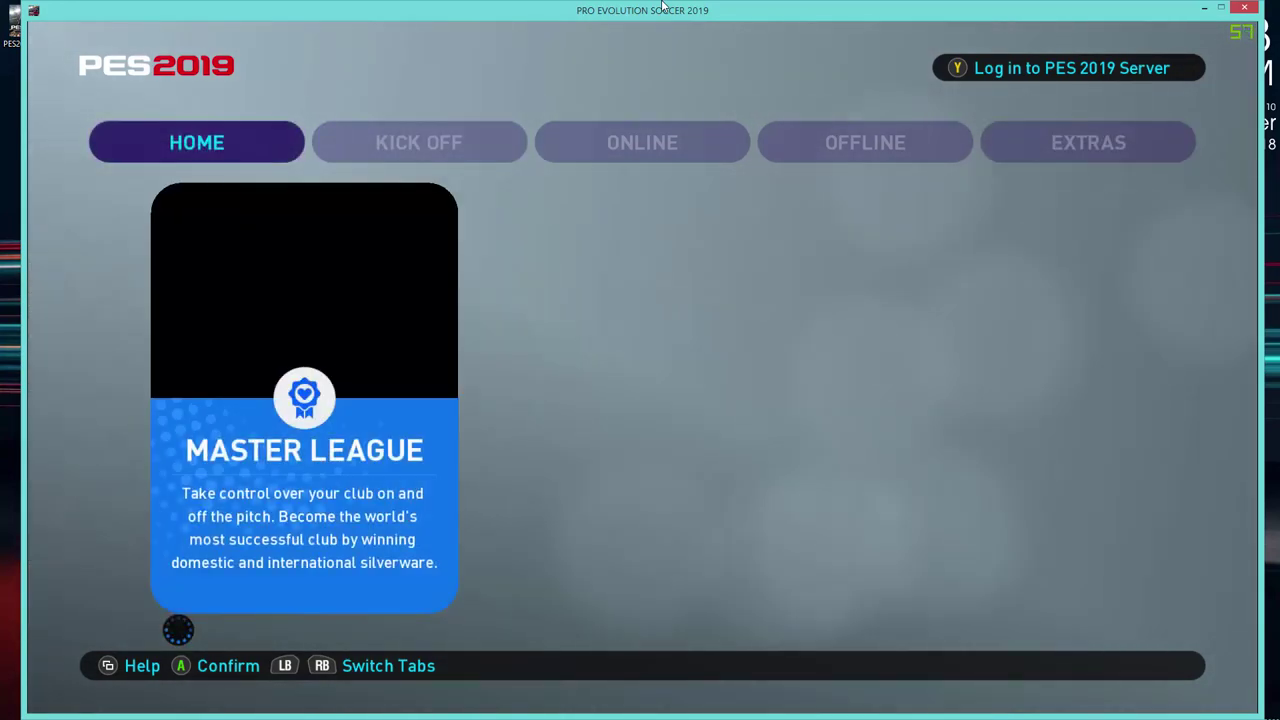
key(Right)
key(Right)
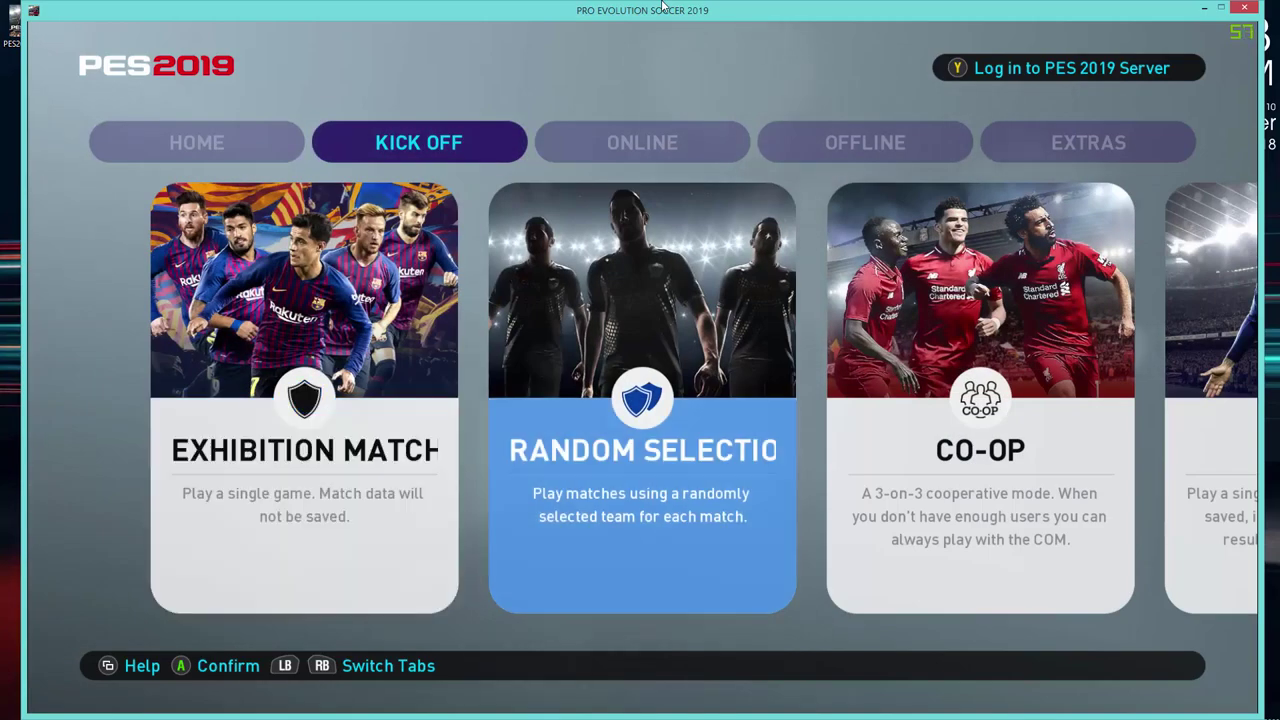
key(Left)
key(Left)
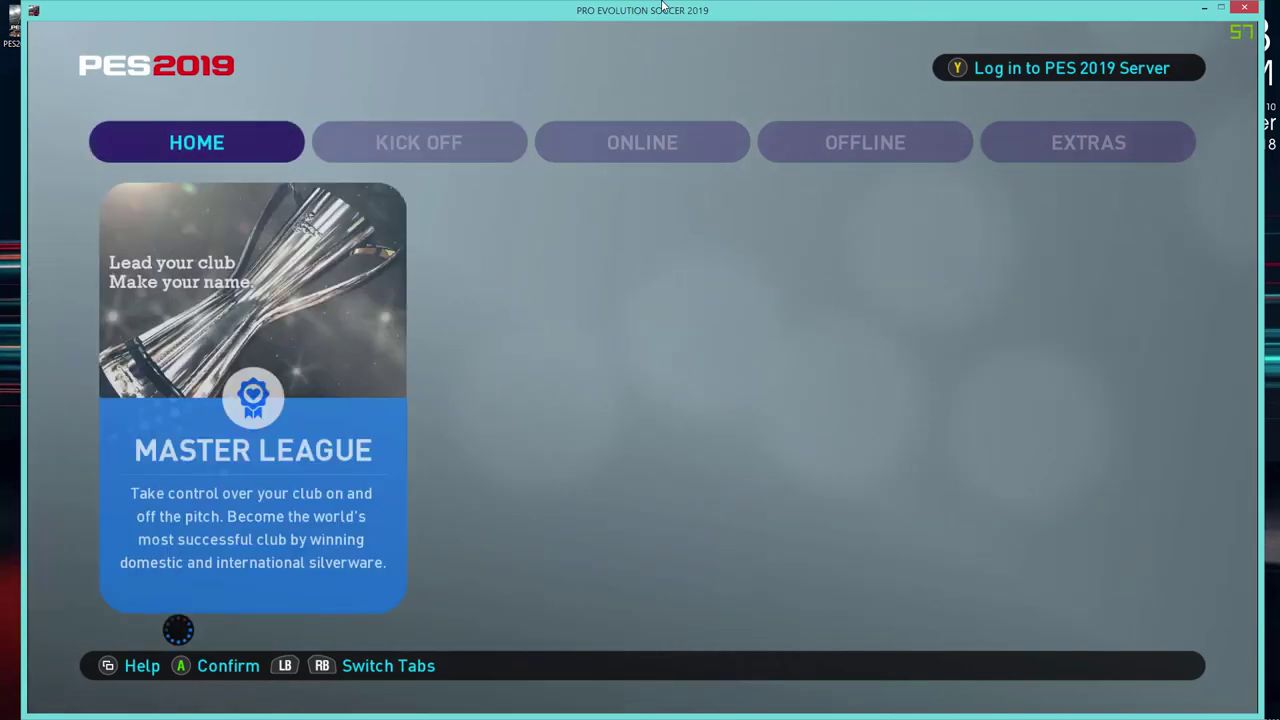
key(Right)
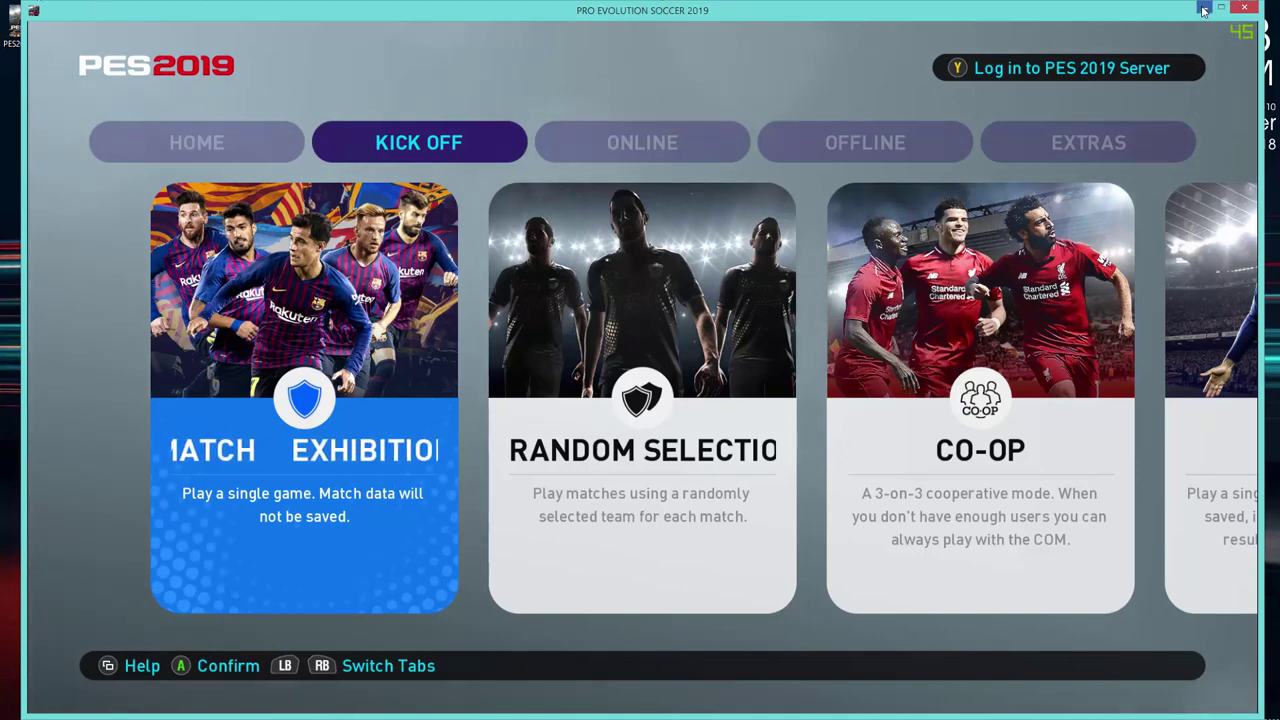
- Switch to the desktop and restore the PES 2019 DLC 3.0 [CPY] folder from the Recycle Bin, closing the bin when done
key(super+d)
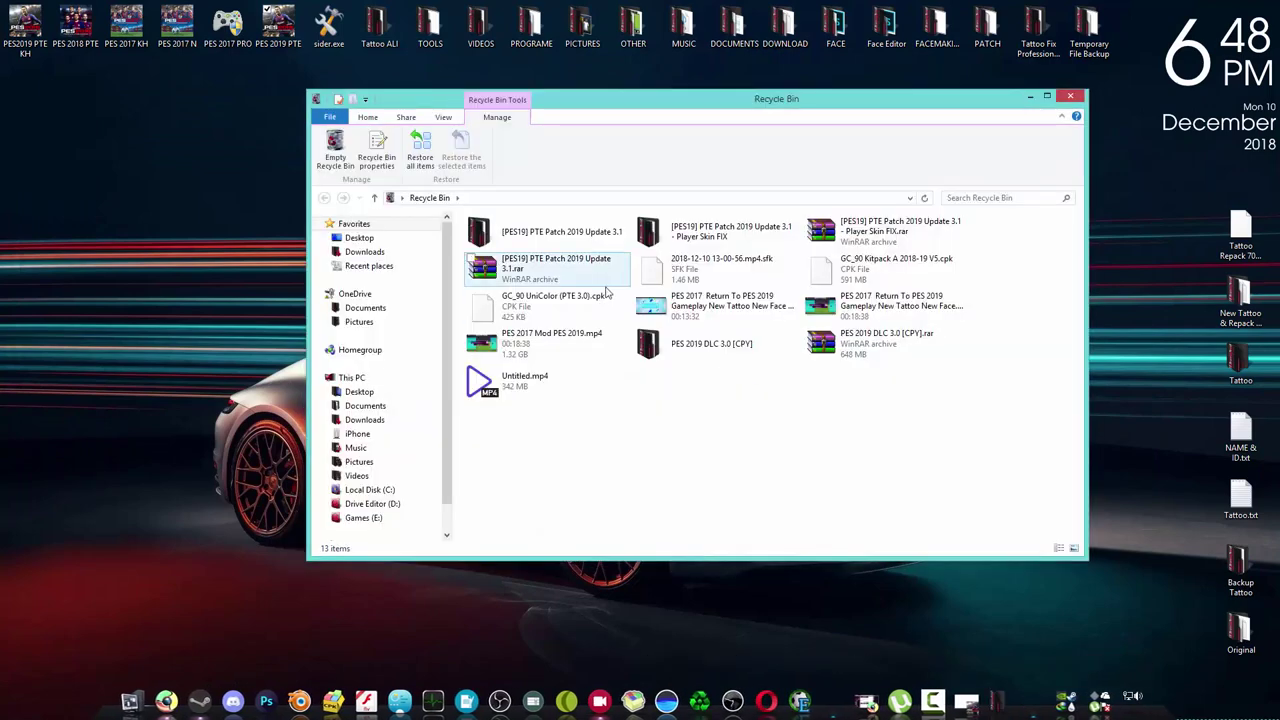
click(697, 343)
right_click(697, 343)
click(724, 352)
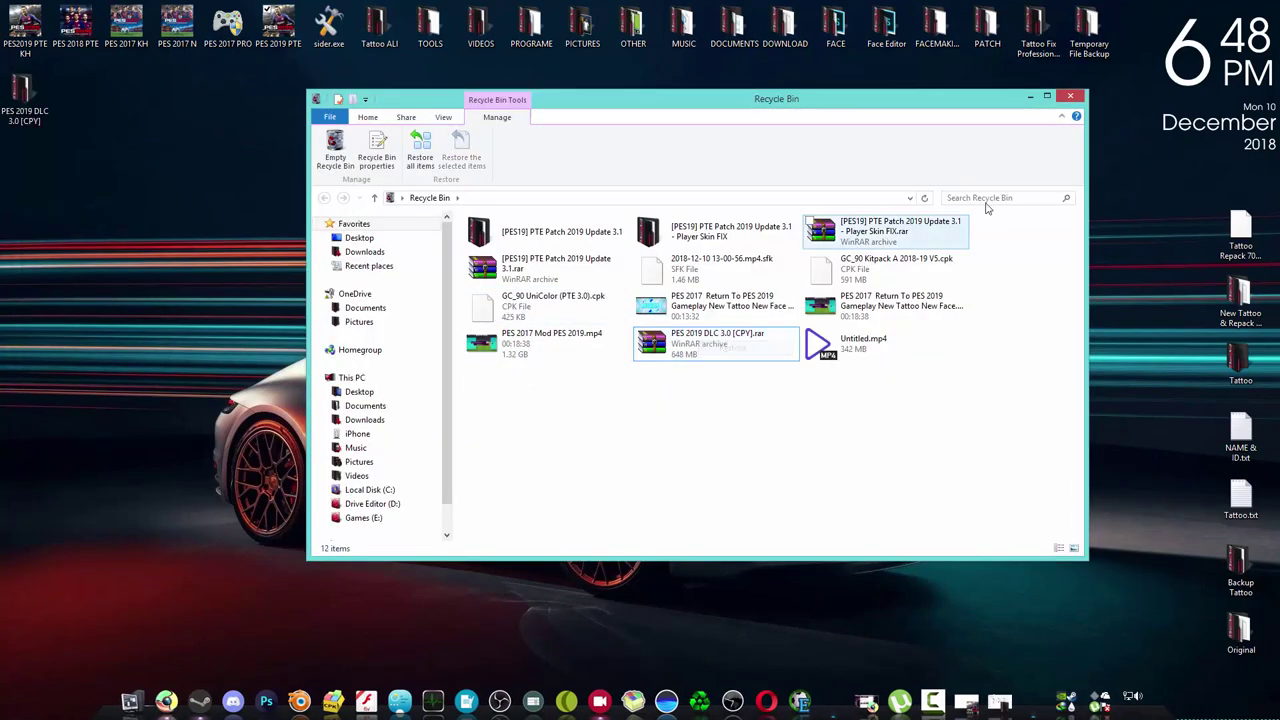
key(alt+F4)
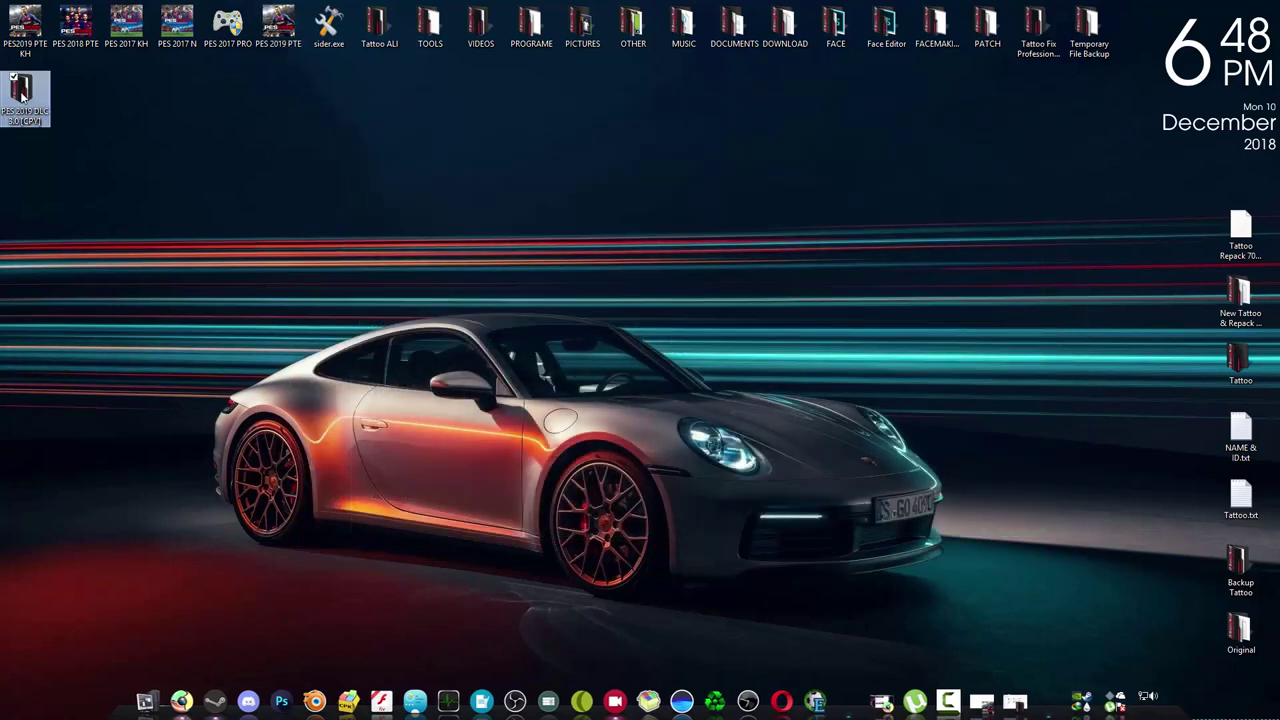
- Open the Preview folder inside PES 2019 DLC 3.0 [CPY] and view Face_1.jpg
key(Return)
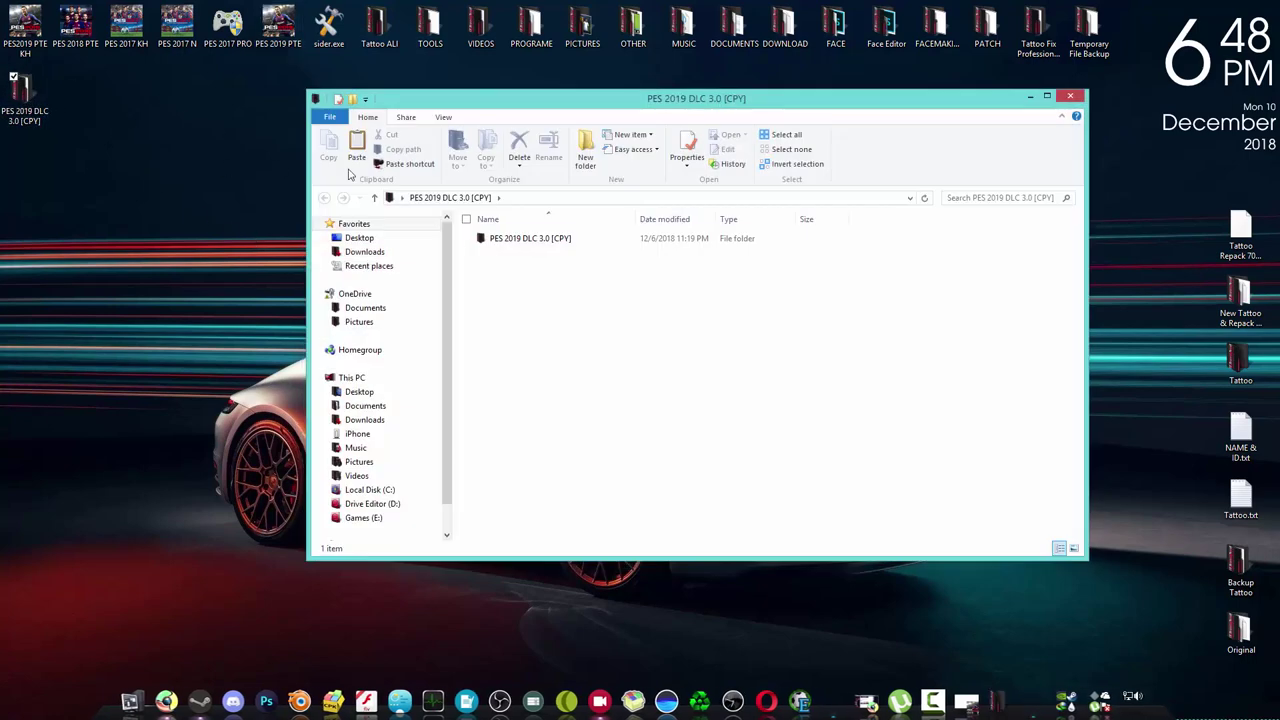
double_click(533, 238)
double_click(523, 257)
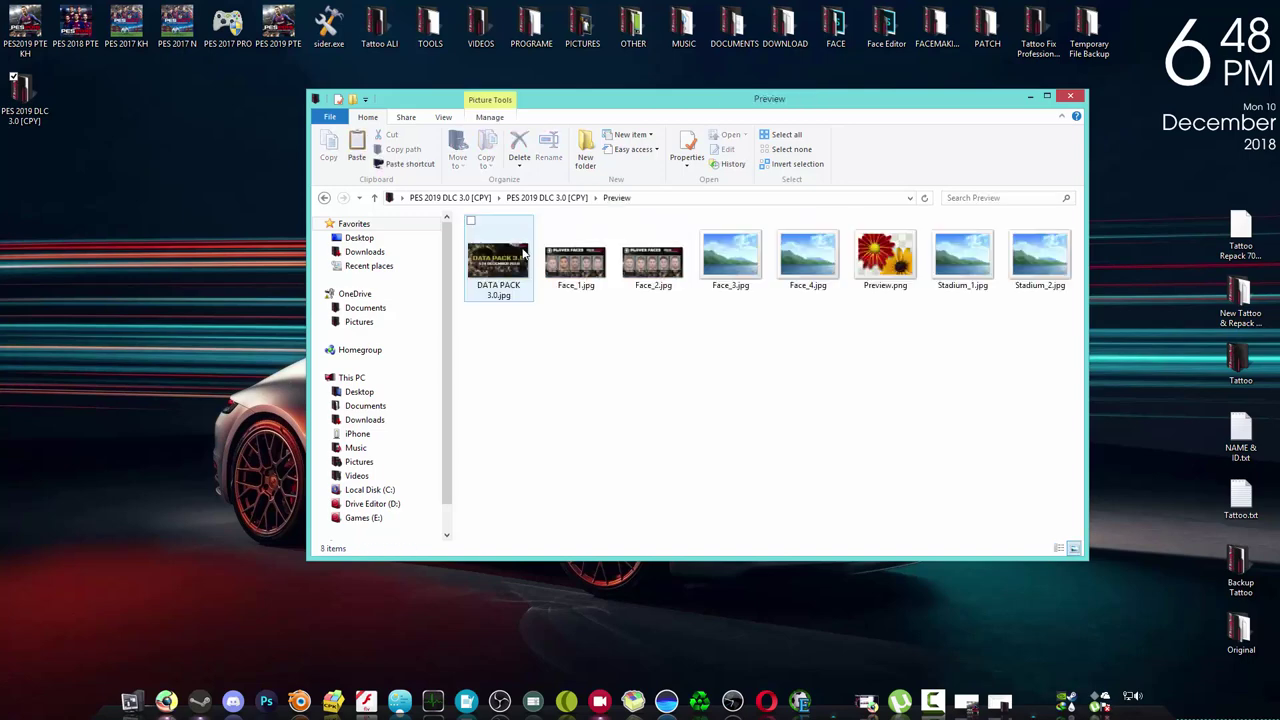
click(523, 257)
click(578, 258)
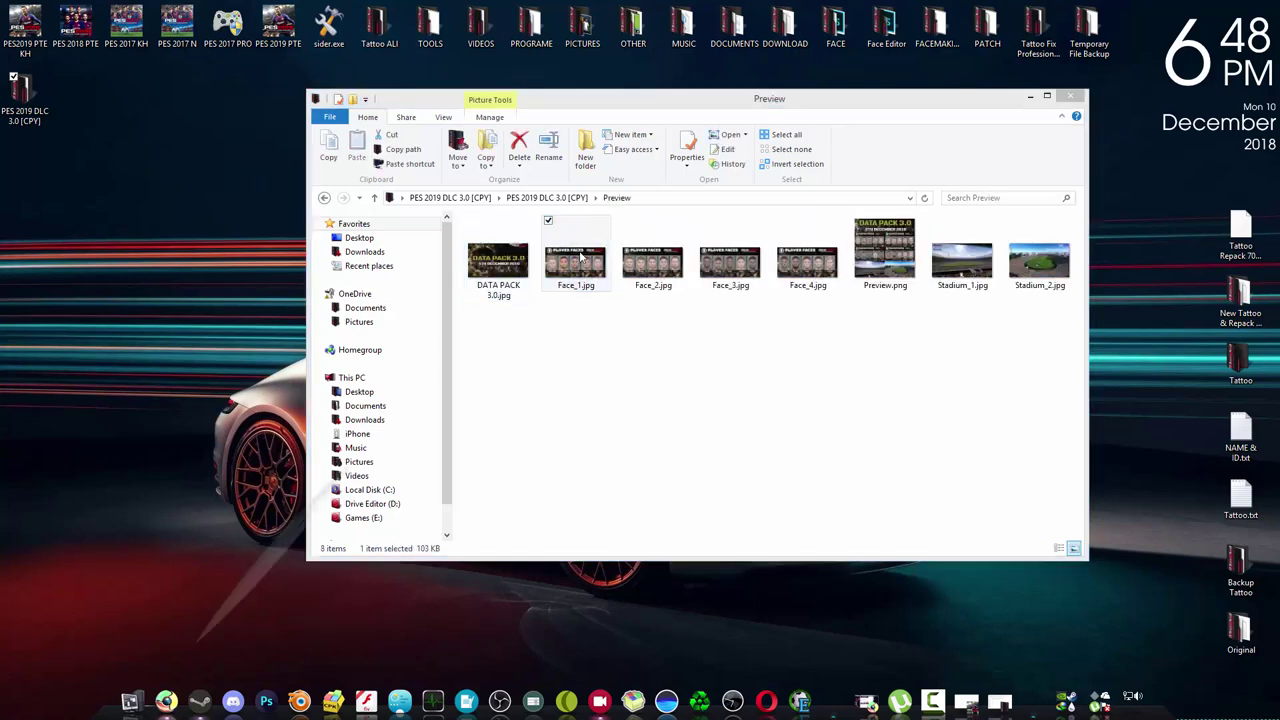
double_click(580, 257)
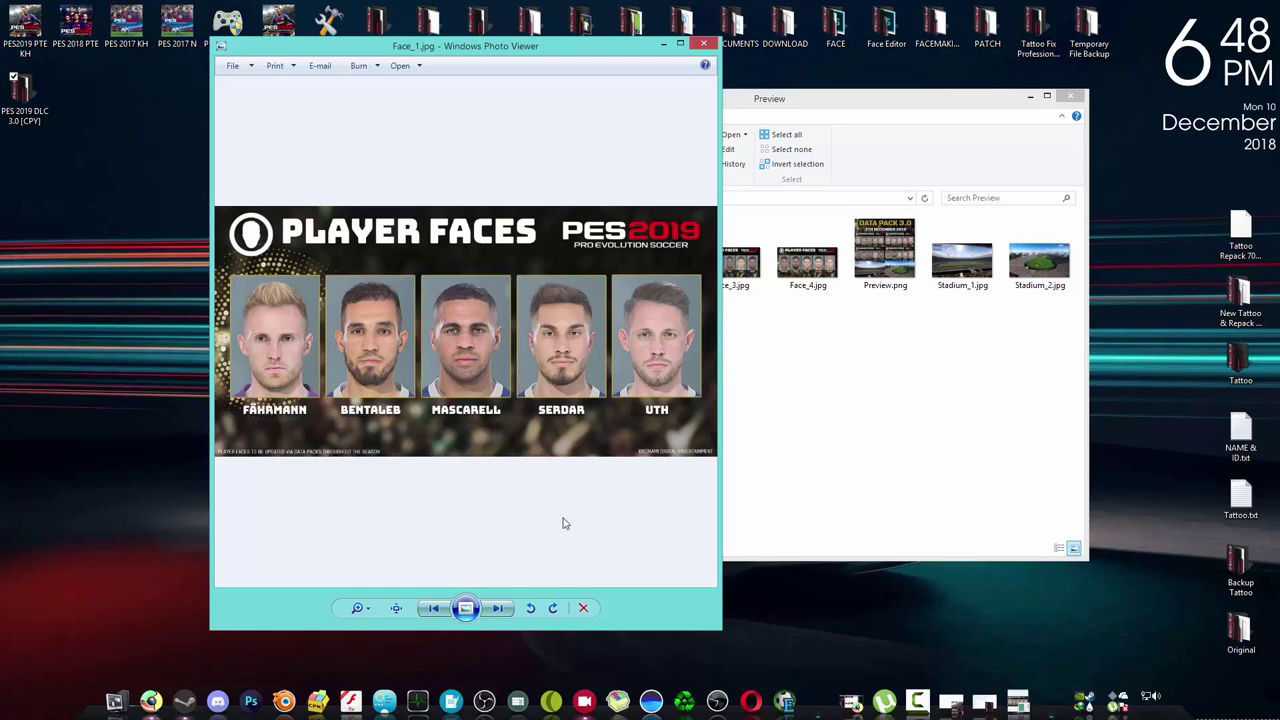
- View the Data Pack 3.0 preview images from Face_2.jpg through Stadium_2.jpg, and close the photo viewer and the folder
click(496, 609)
click(496, 609)
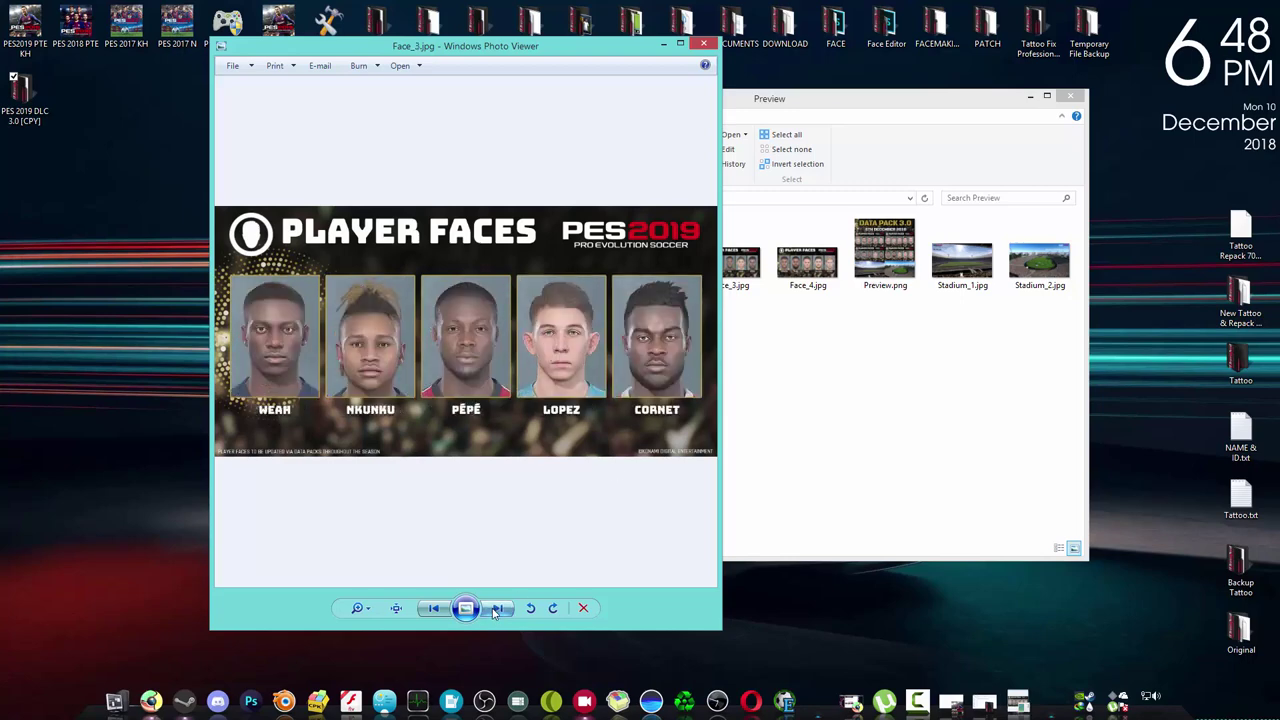
click(496, 609)
click(496, 609)
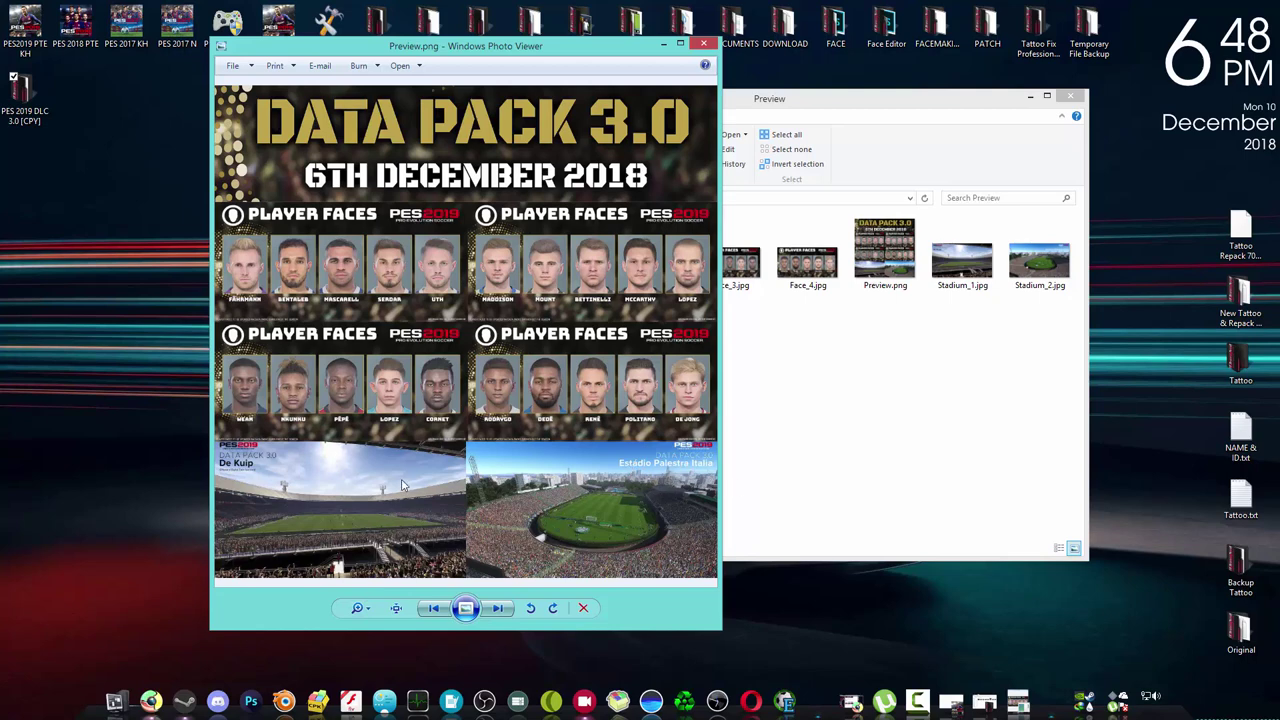
click(499, 614)
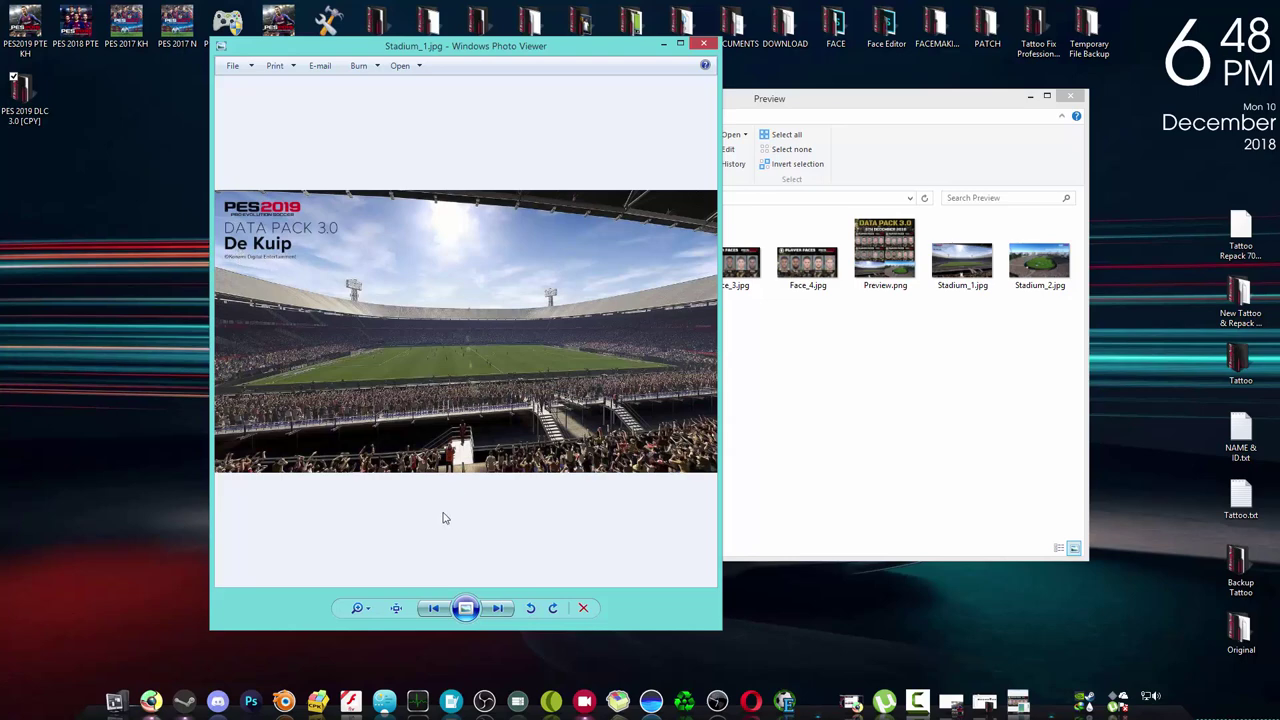
click(490, 612)
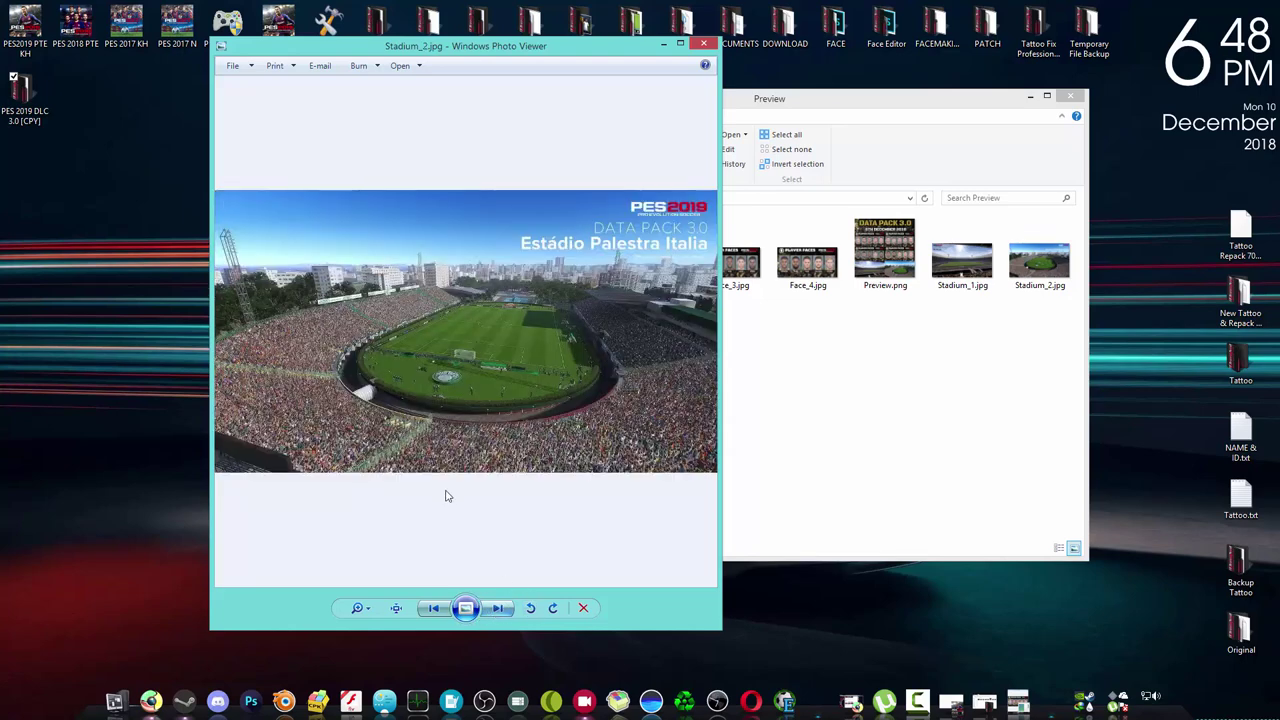
click(699, 46)
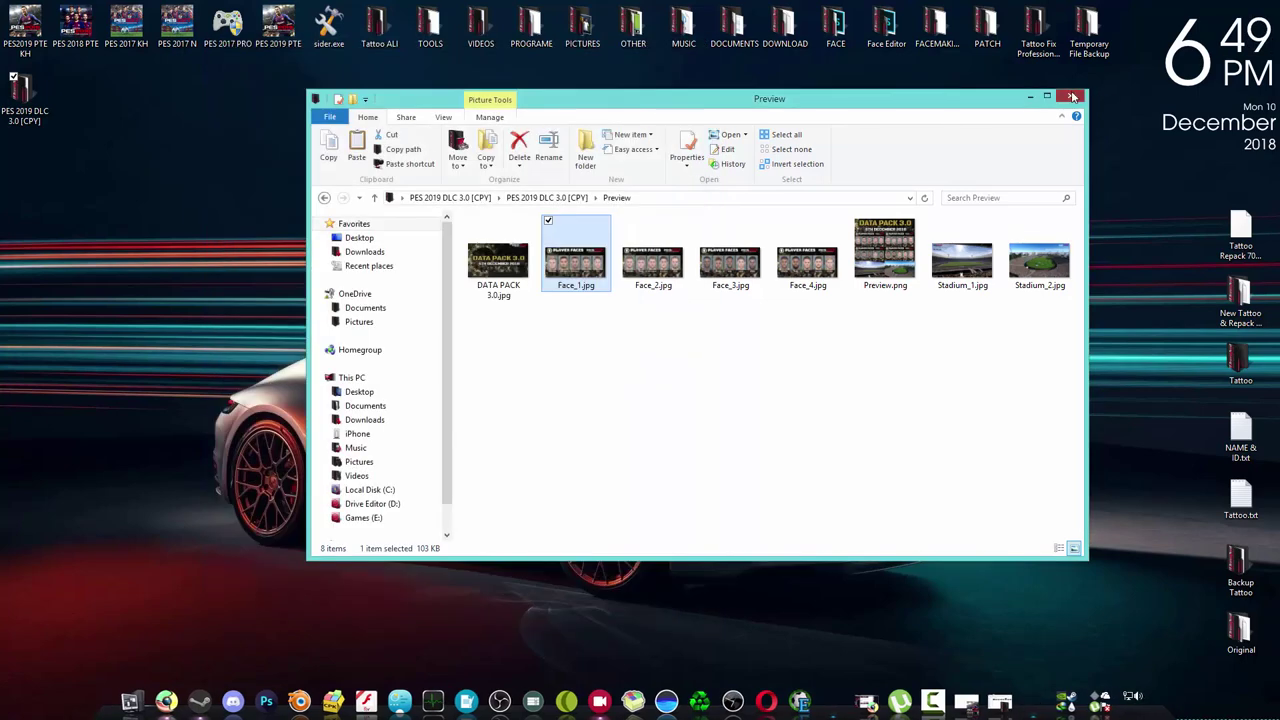
click(951, 700)
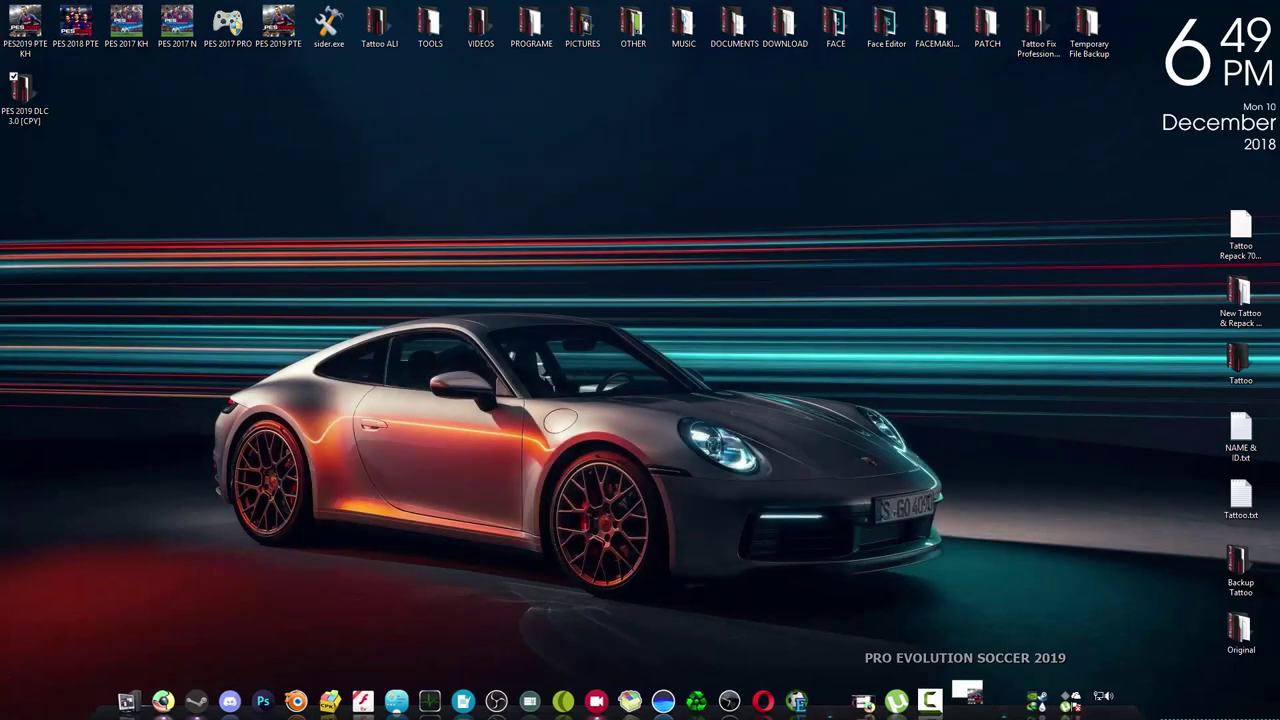
- Return to PES 2019 and start an Exhibition Match, dismissing the network settings message and continuing to team selection
click(962, 701)
key(Return)
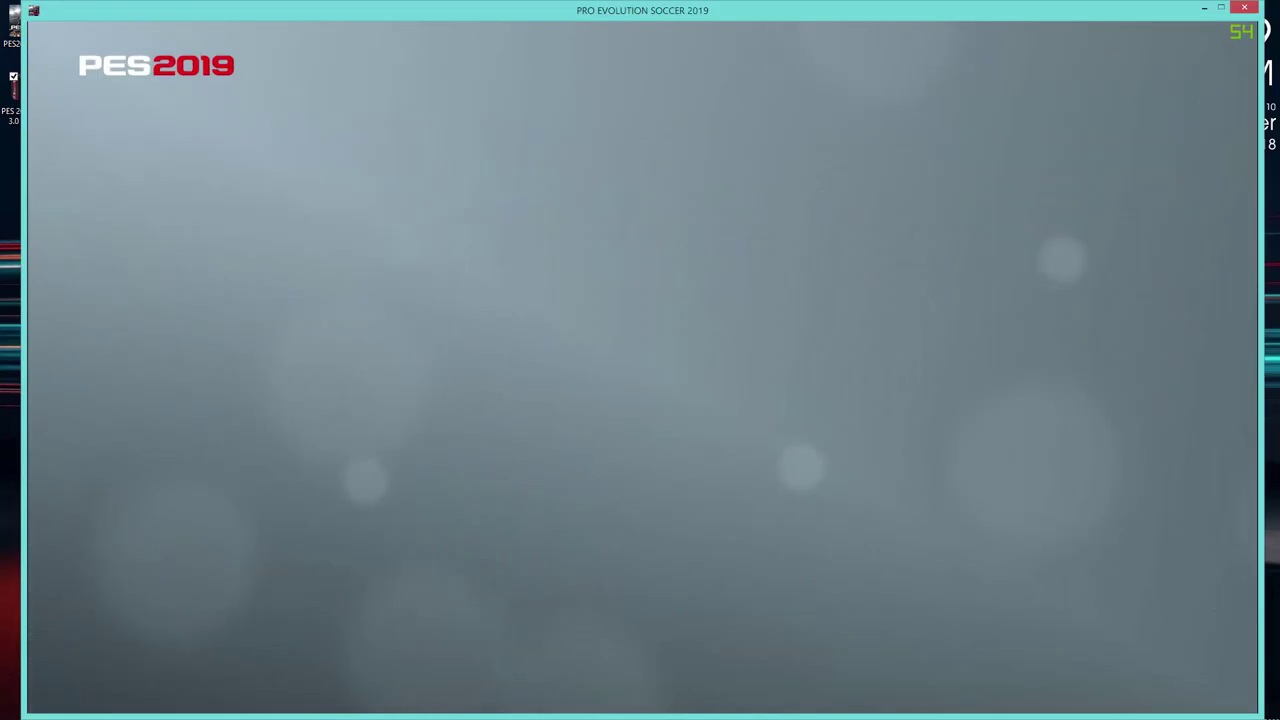
key(Return)
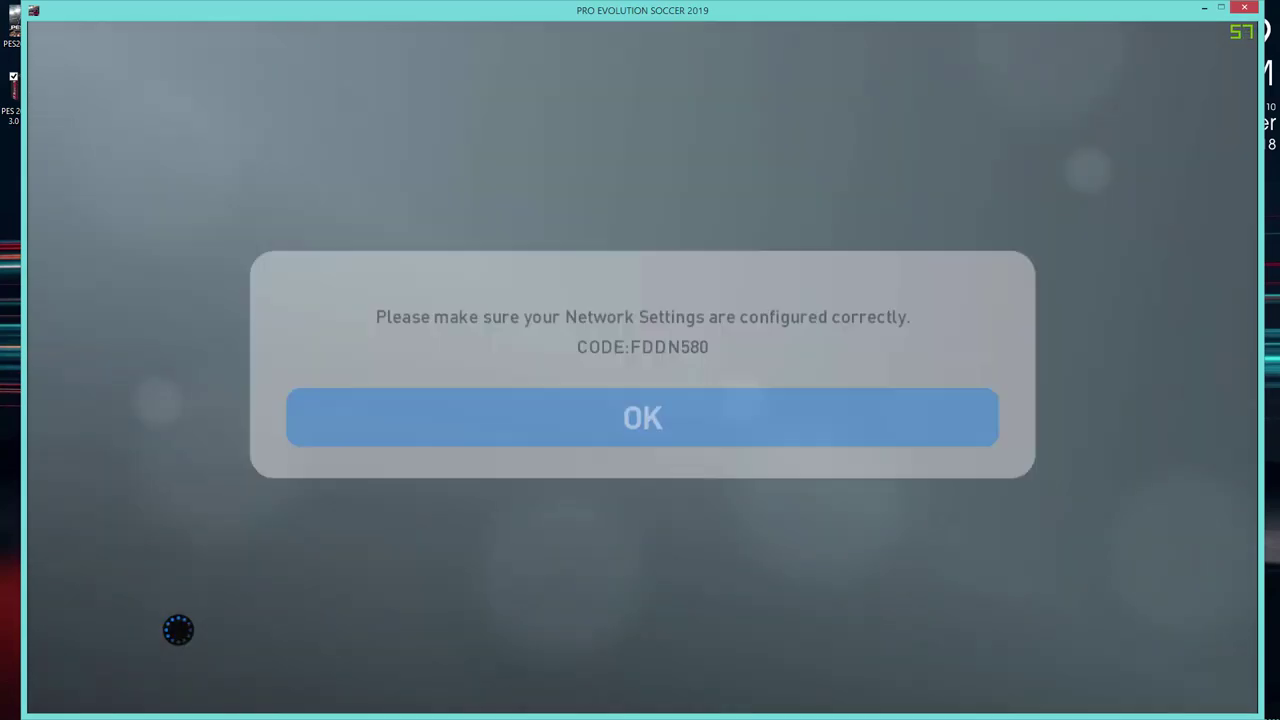
key(Return)
key(Return)
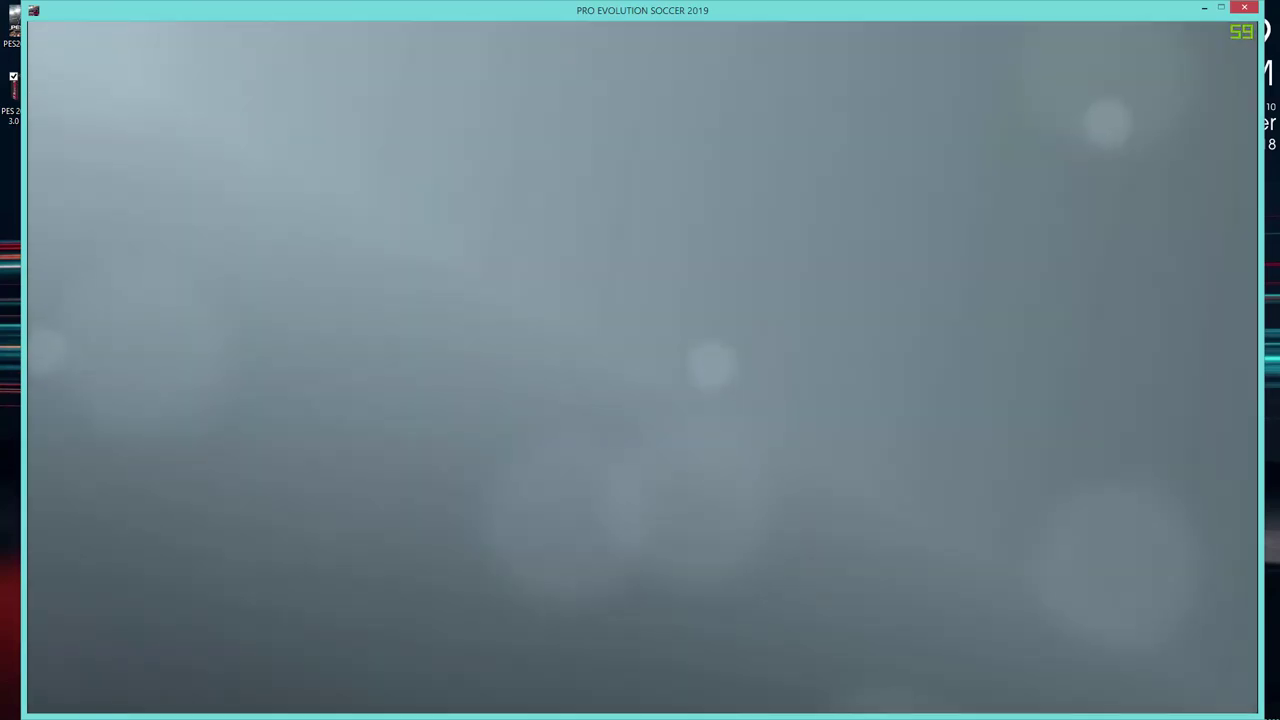
key(Return)
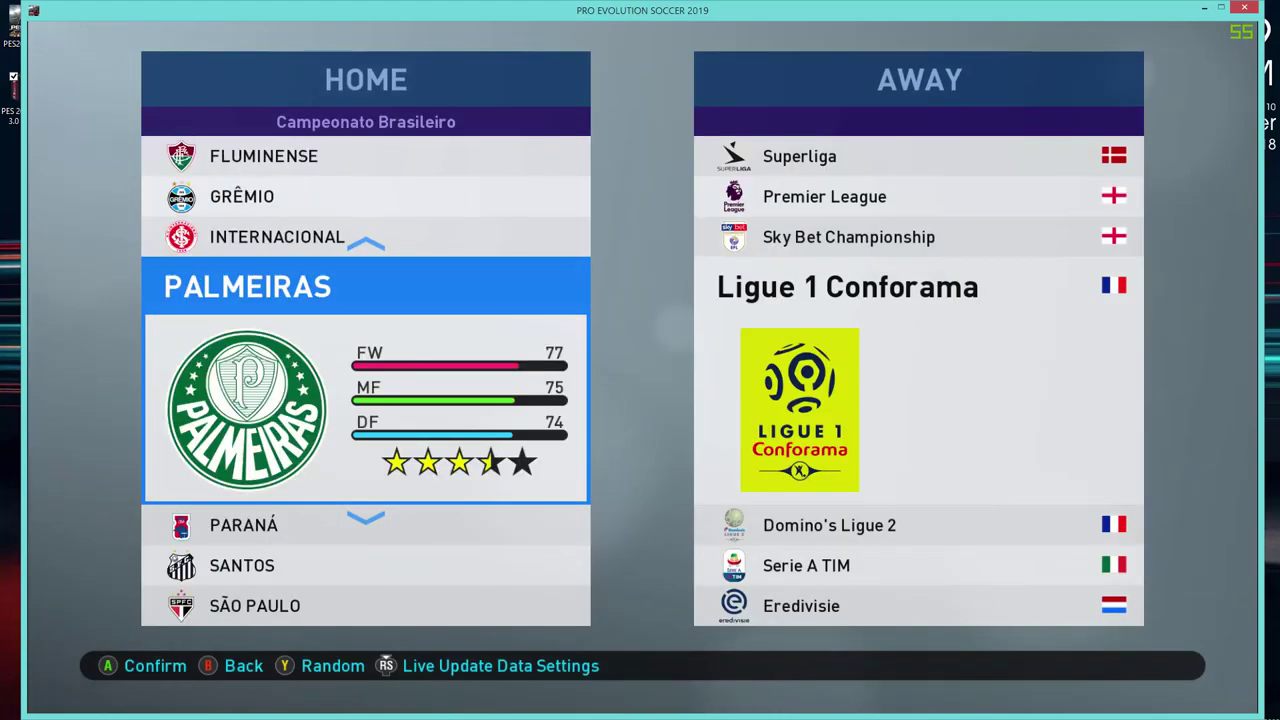
- Choose Palmeiras as the home team and Paris Saint-Germain from Ligue 1 Conforama as the away team
key(Return)
key(Return)
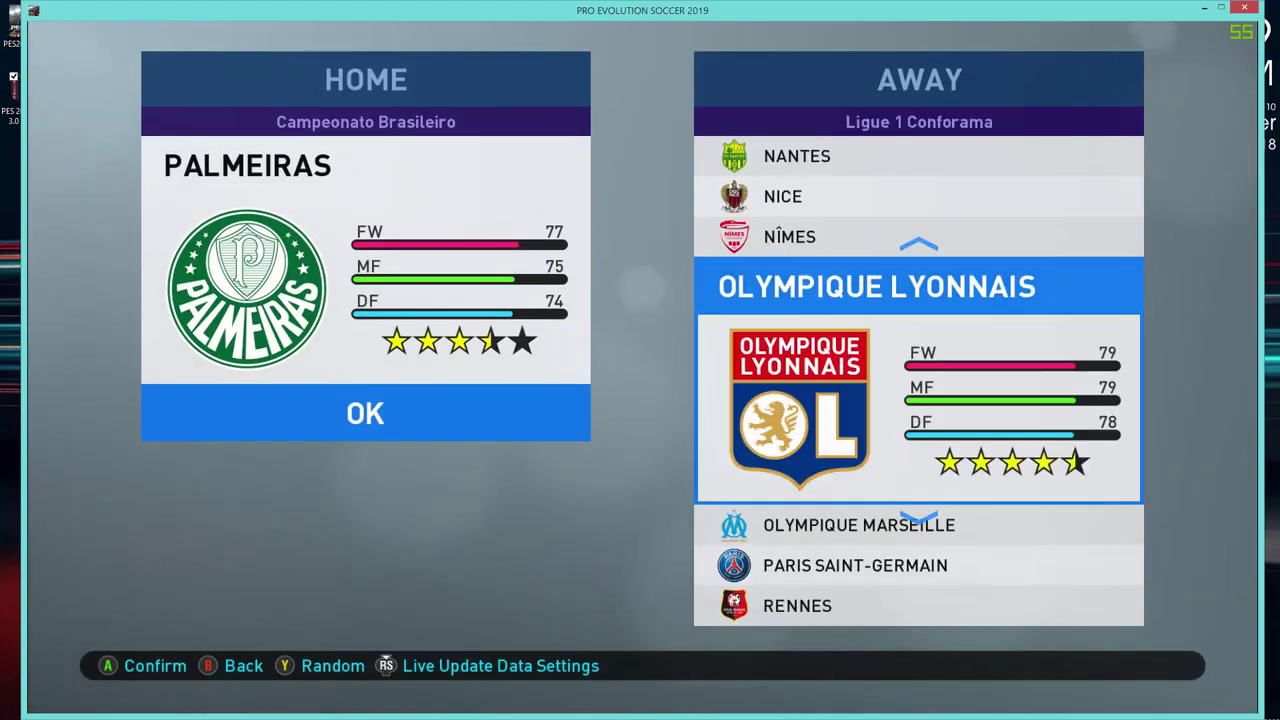
key(Down)
key(Down)
key(Return)
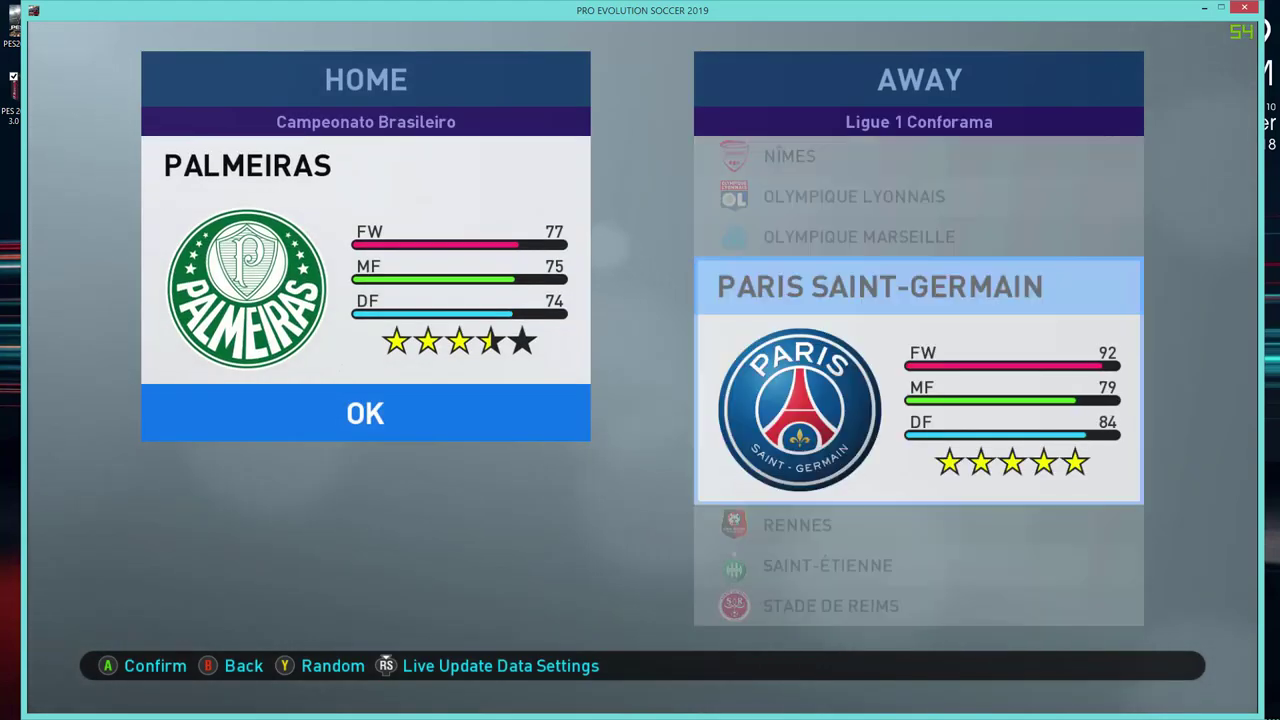
- Check the De Kuip stadium in the match's stadium settings, look over the time and weather options, and return to the match menu
key(Left)
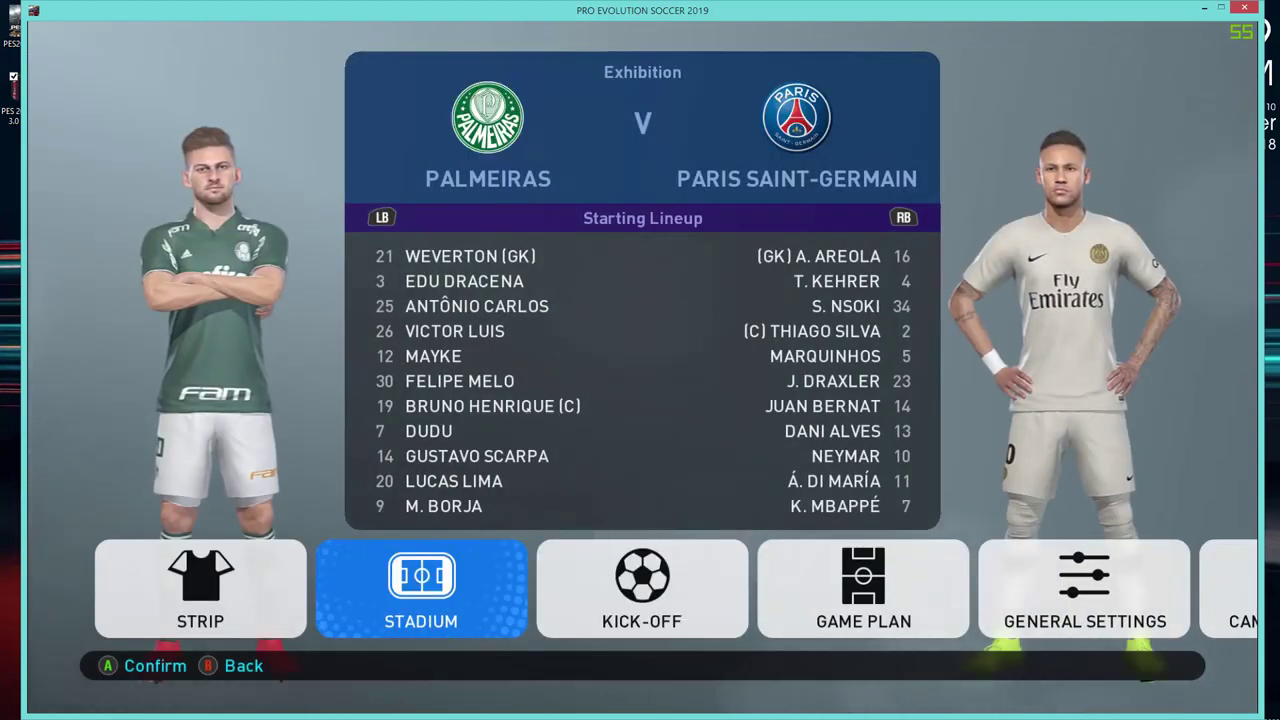
key(Return)
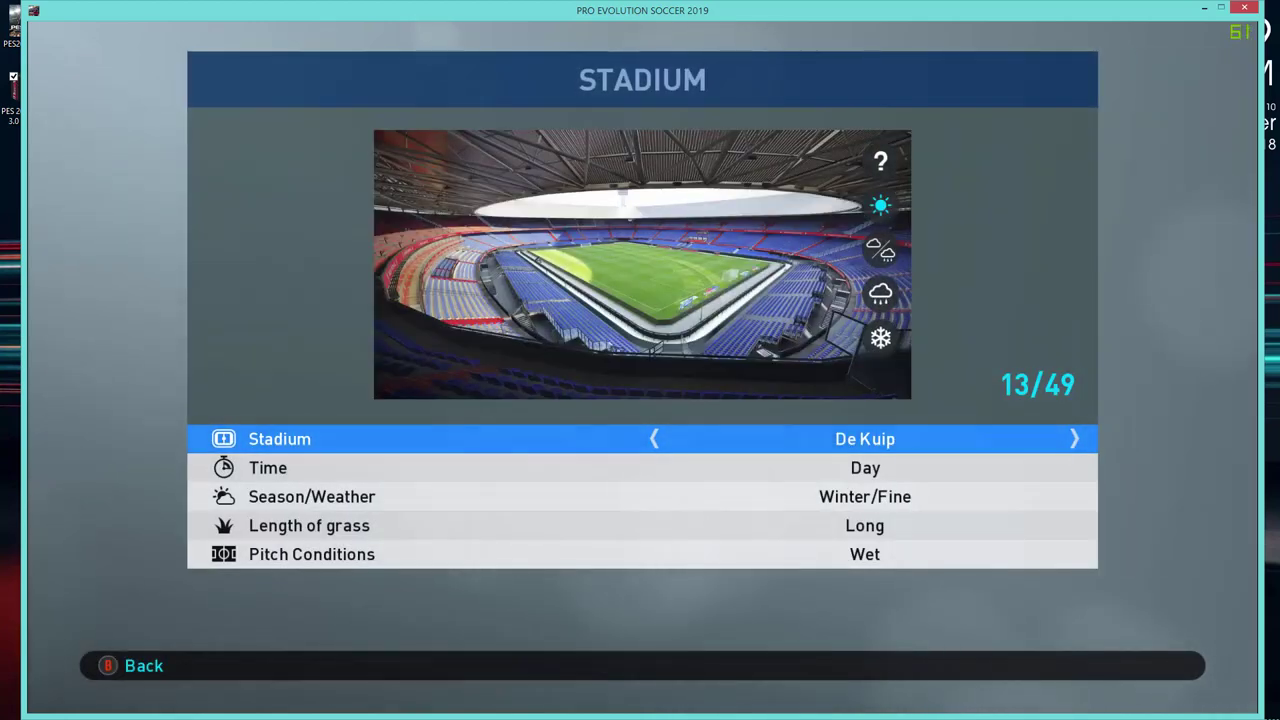
key(Right)
key(Left)
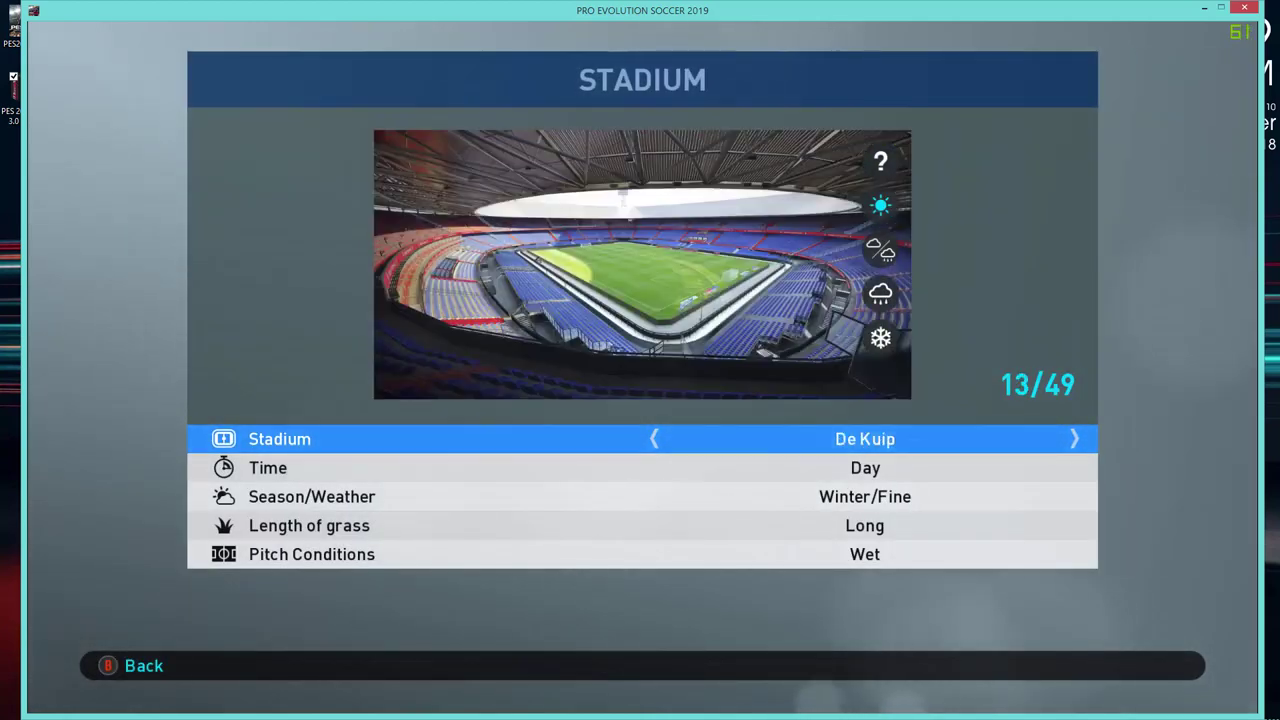
key(Down)
key(Down)
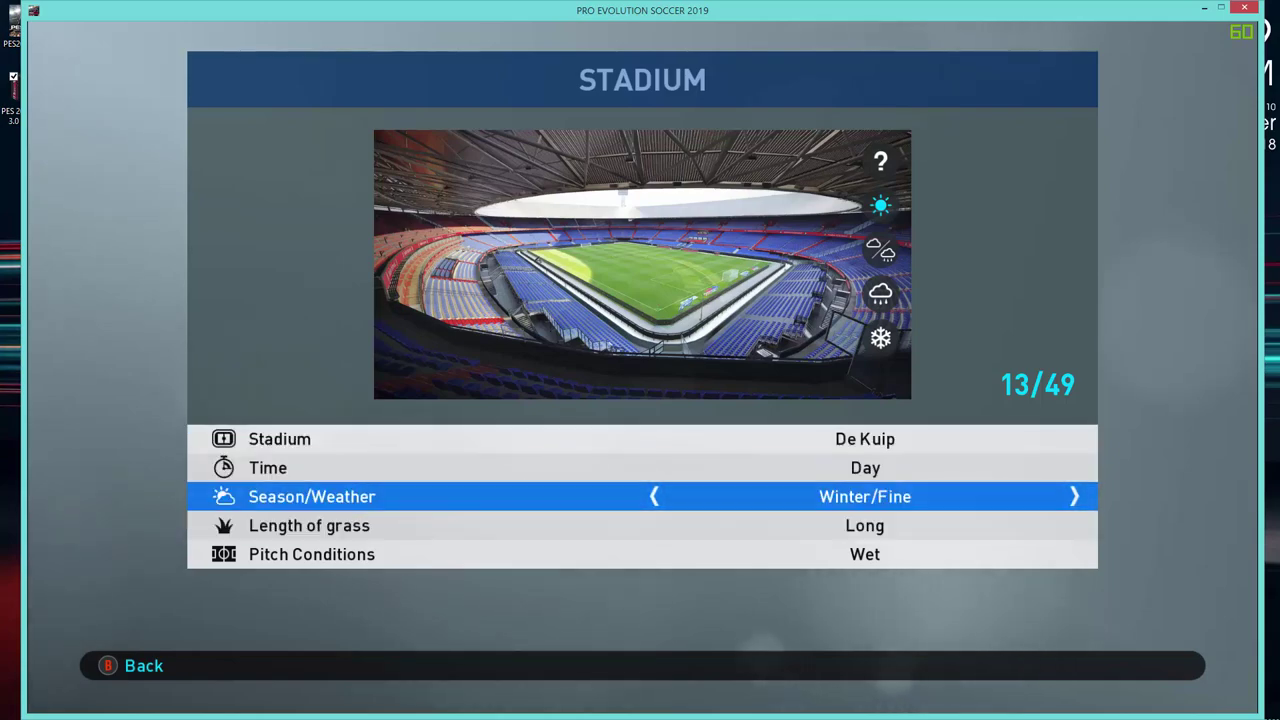
key(Up)
key(Up)
key(Return)
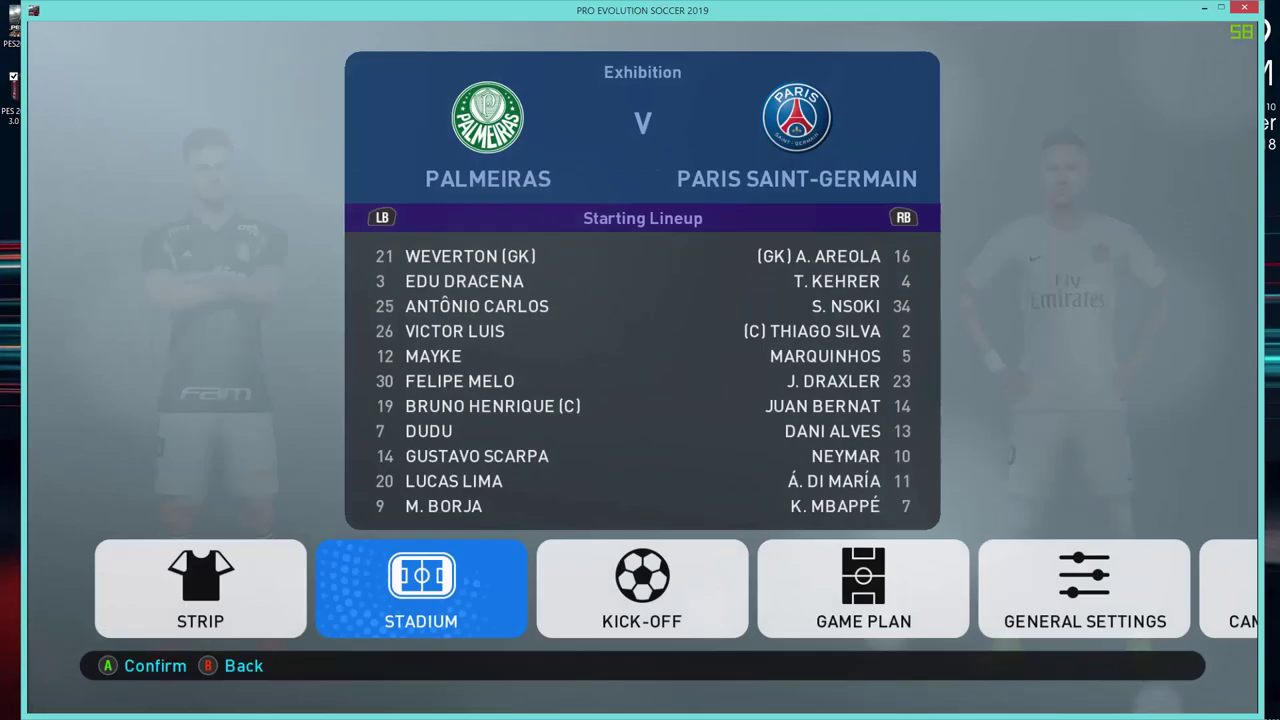
key(Return)
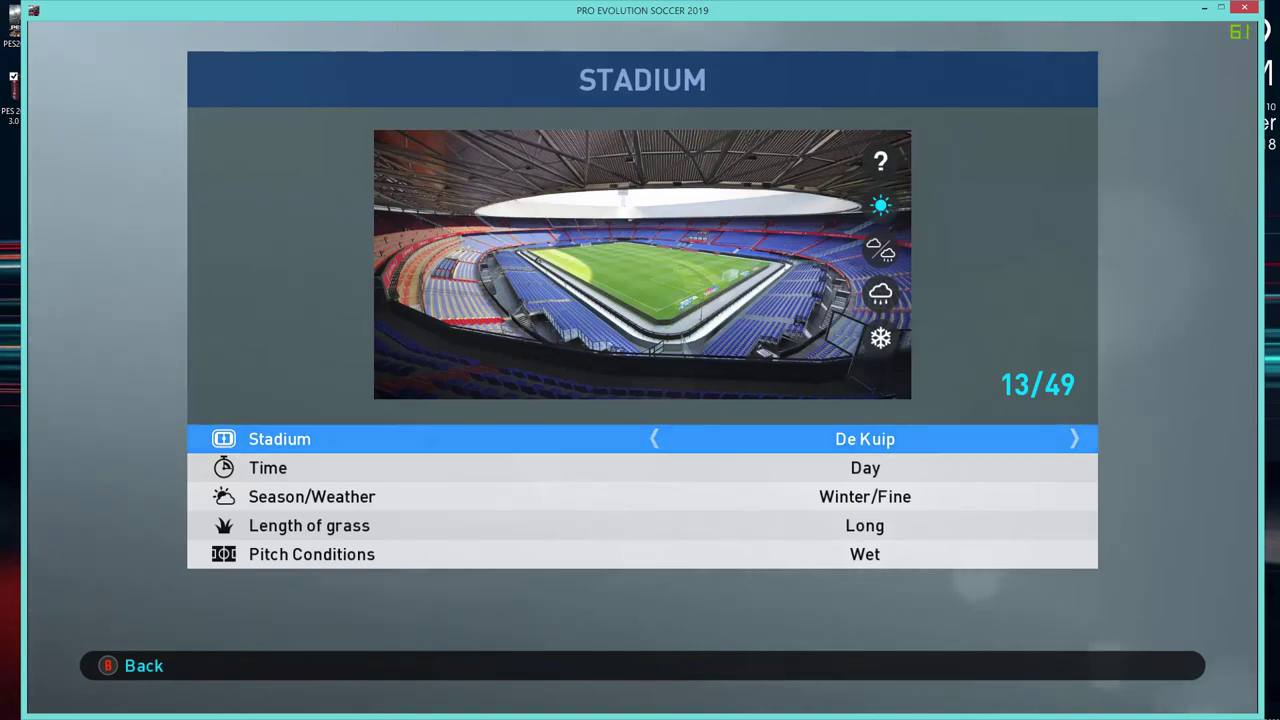
key(Escape)
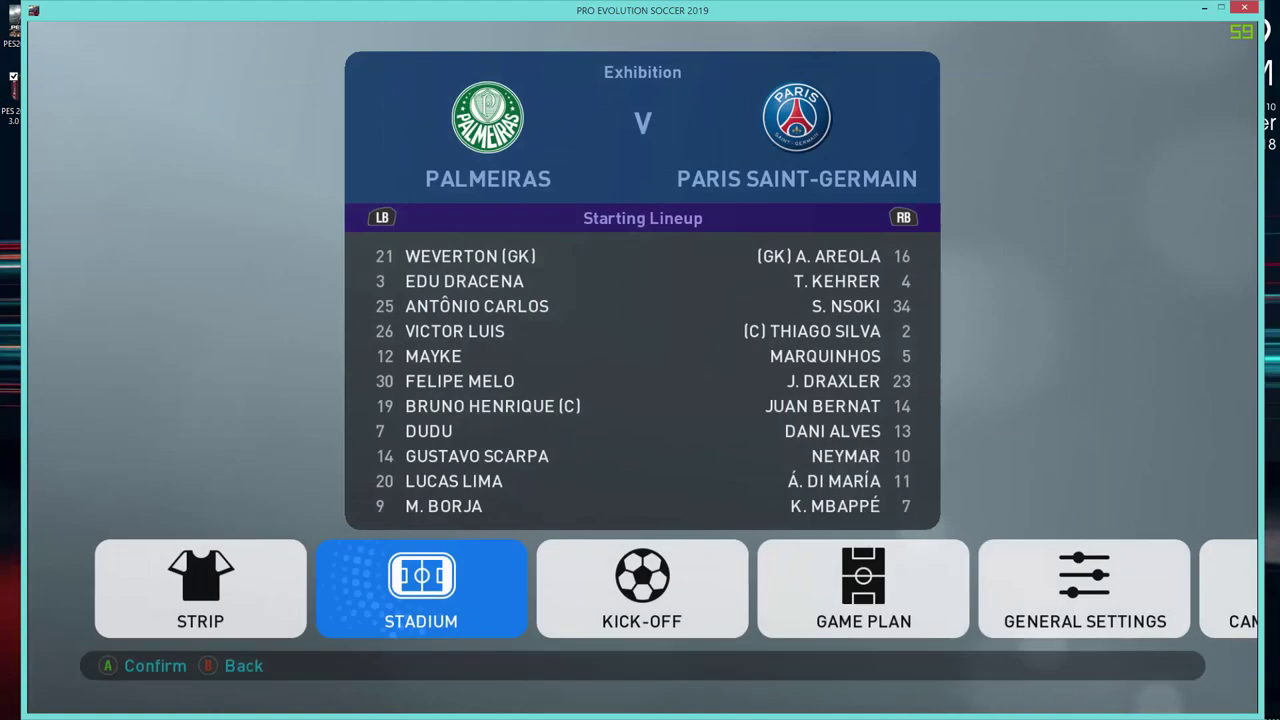
- Kick off the exhibition match between Palmeiras and Paris Saint-Germain
key(Right)
key(Right)
key(Left)
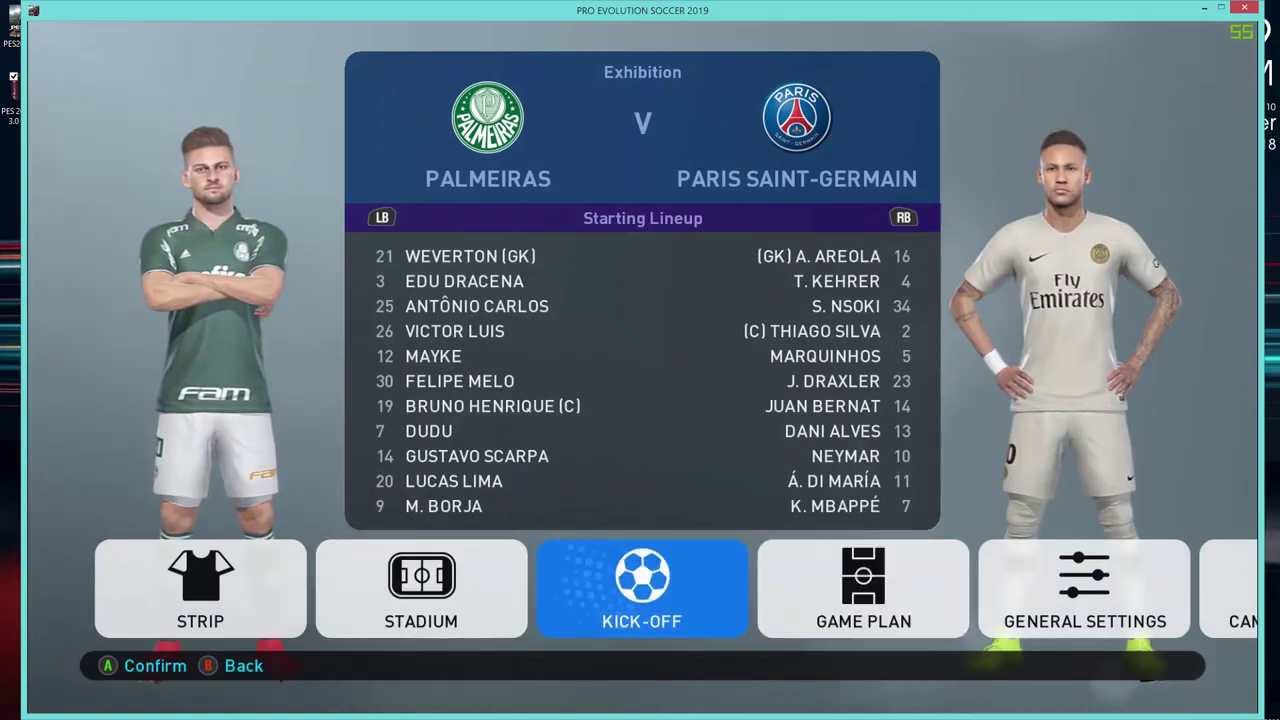
key(Return)
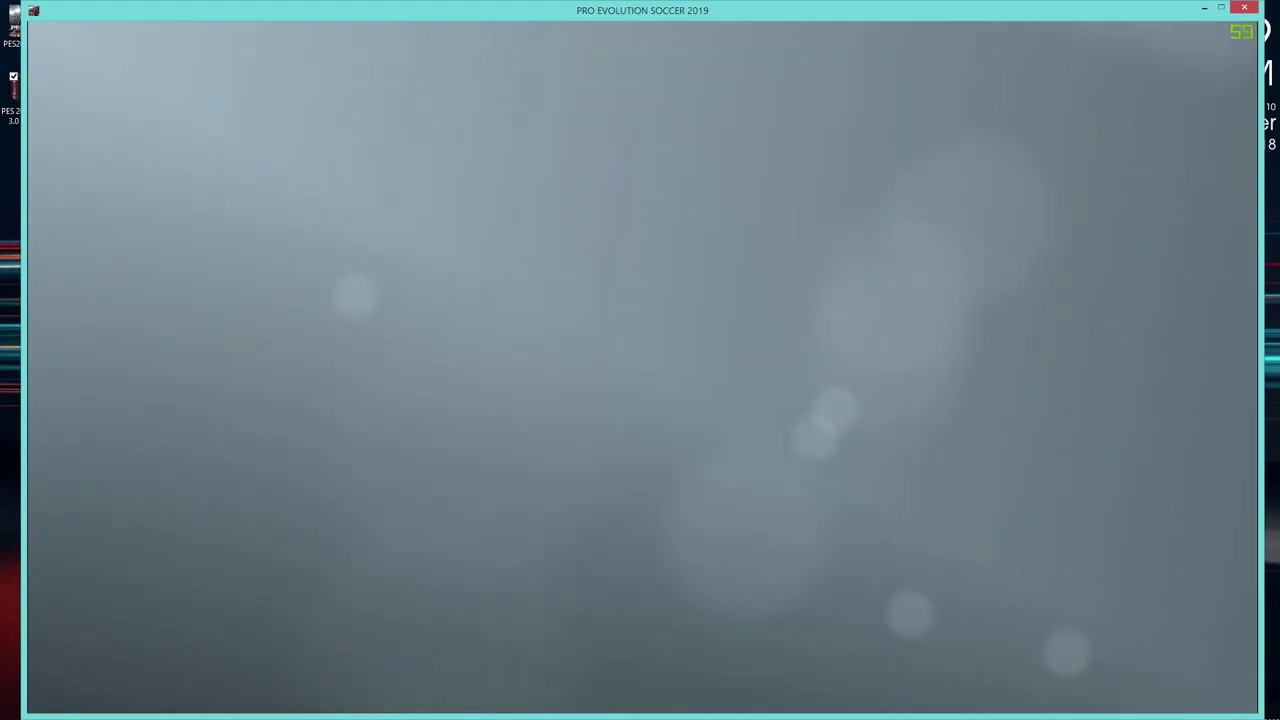